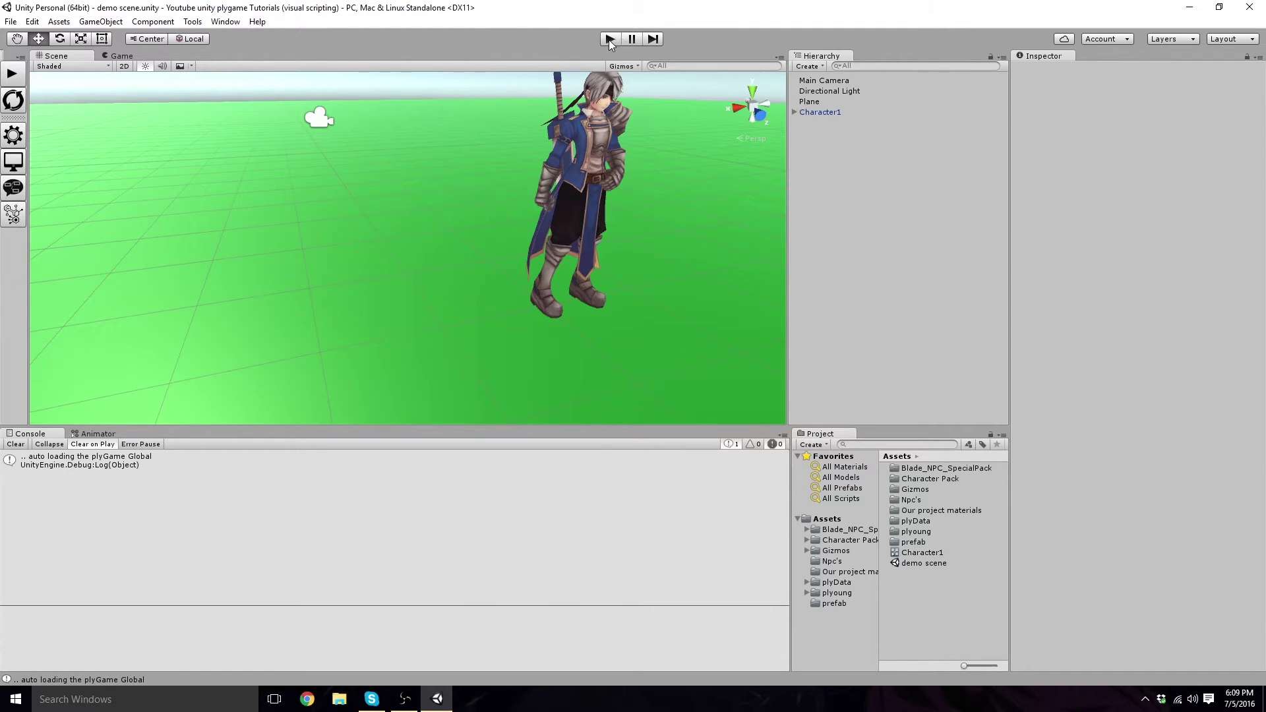
# - Test-run the scene, stop it, and bring up the character's animator graph
pyautogui.click(608, 40)
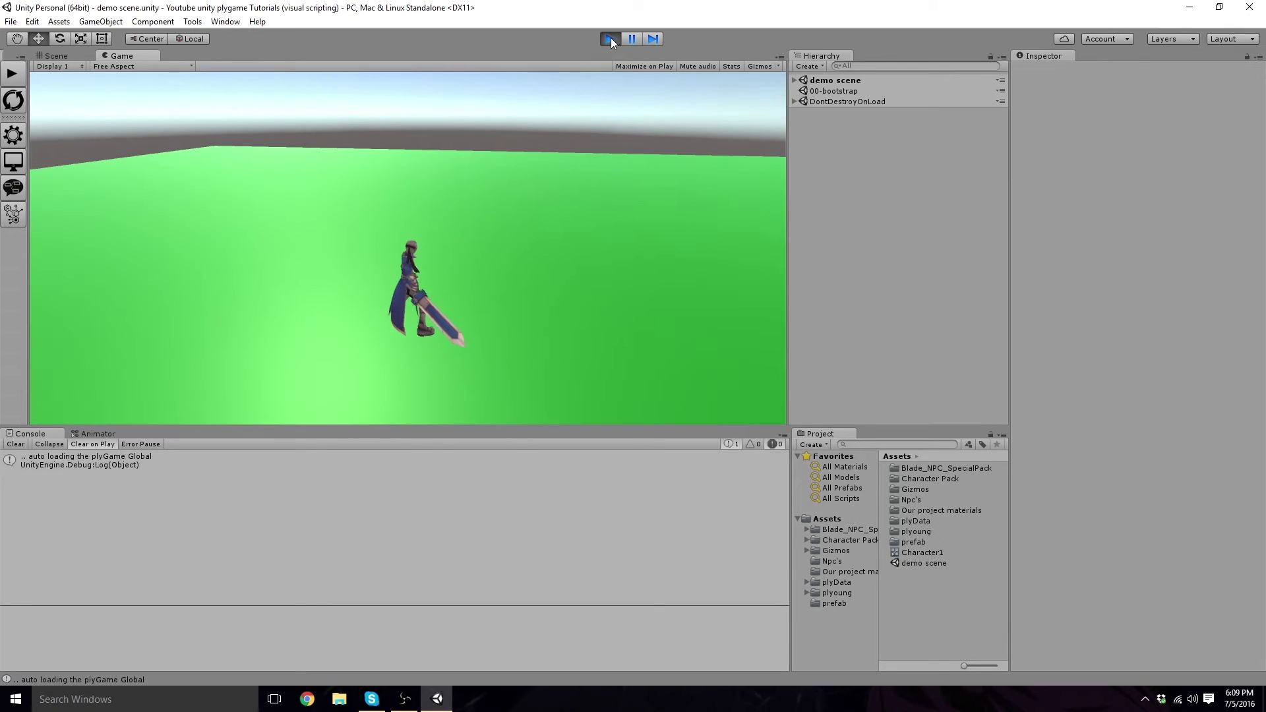
pyautogui.click(612, 39)
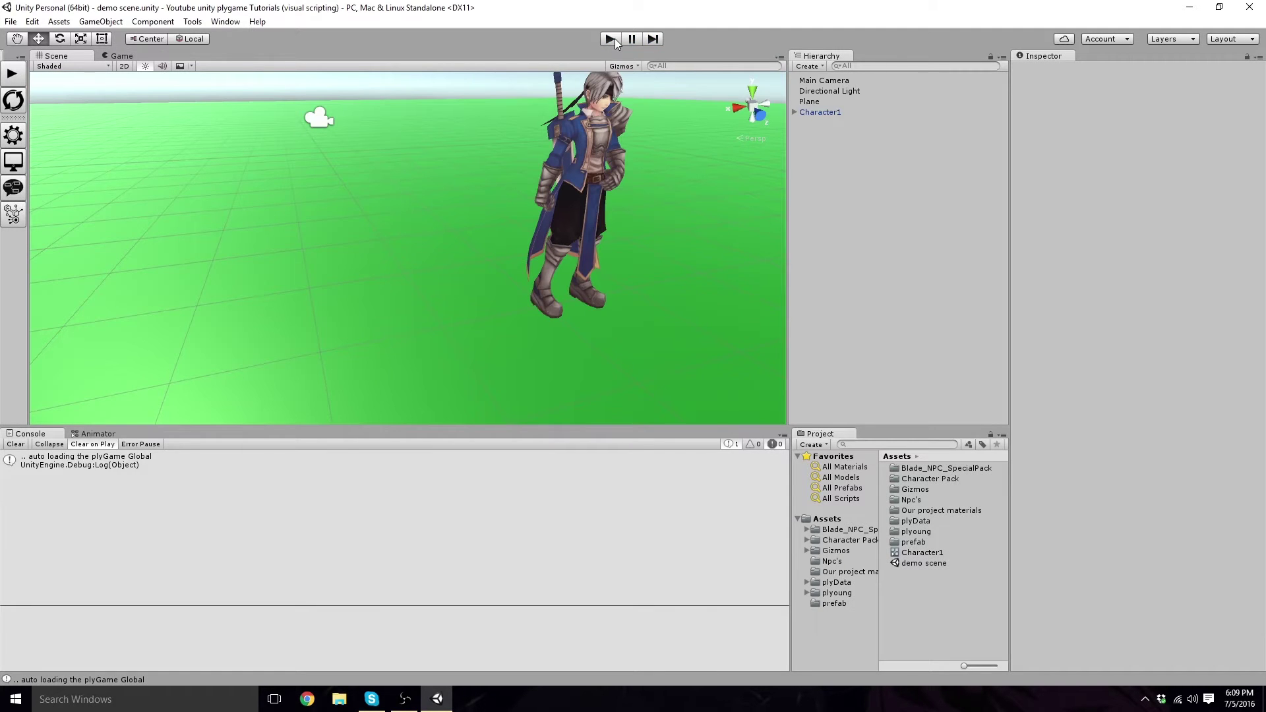
pyautogui.click(97, 434)
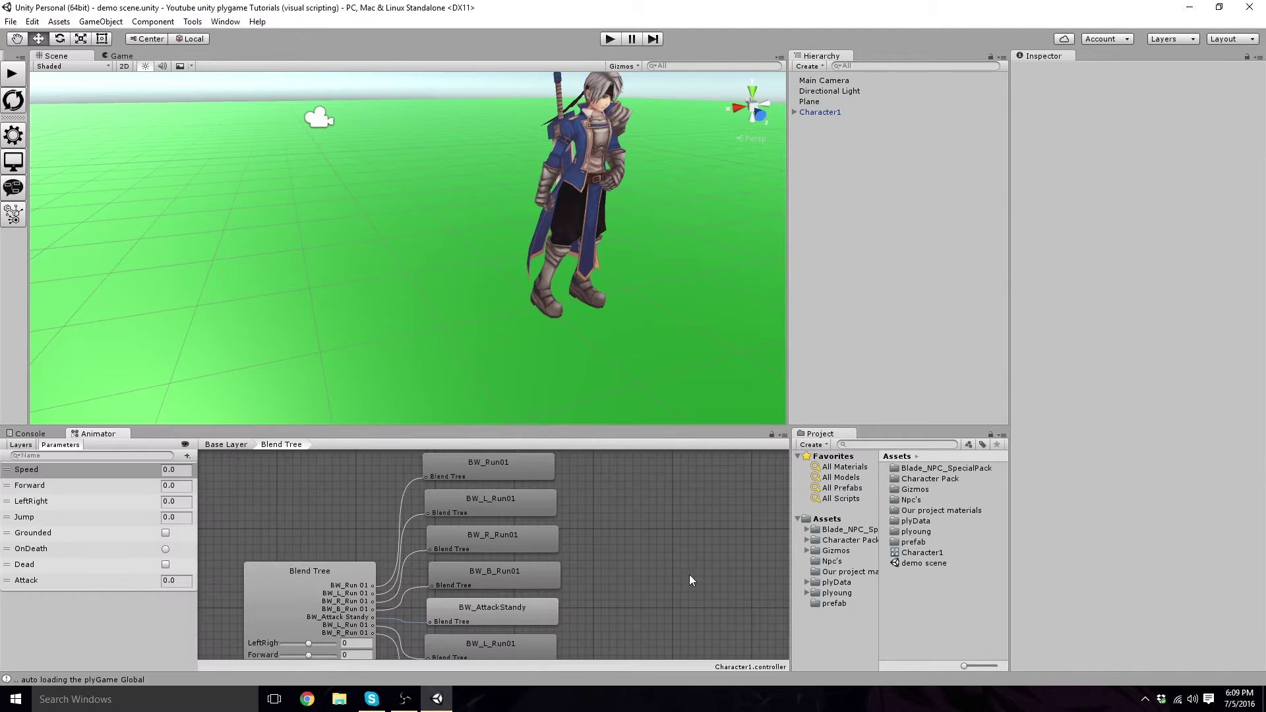
pyautogui.moveTo(643, 560); pyautogui.dragTo(638, 528, button='middle')
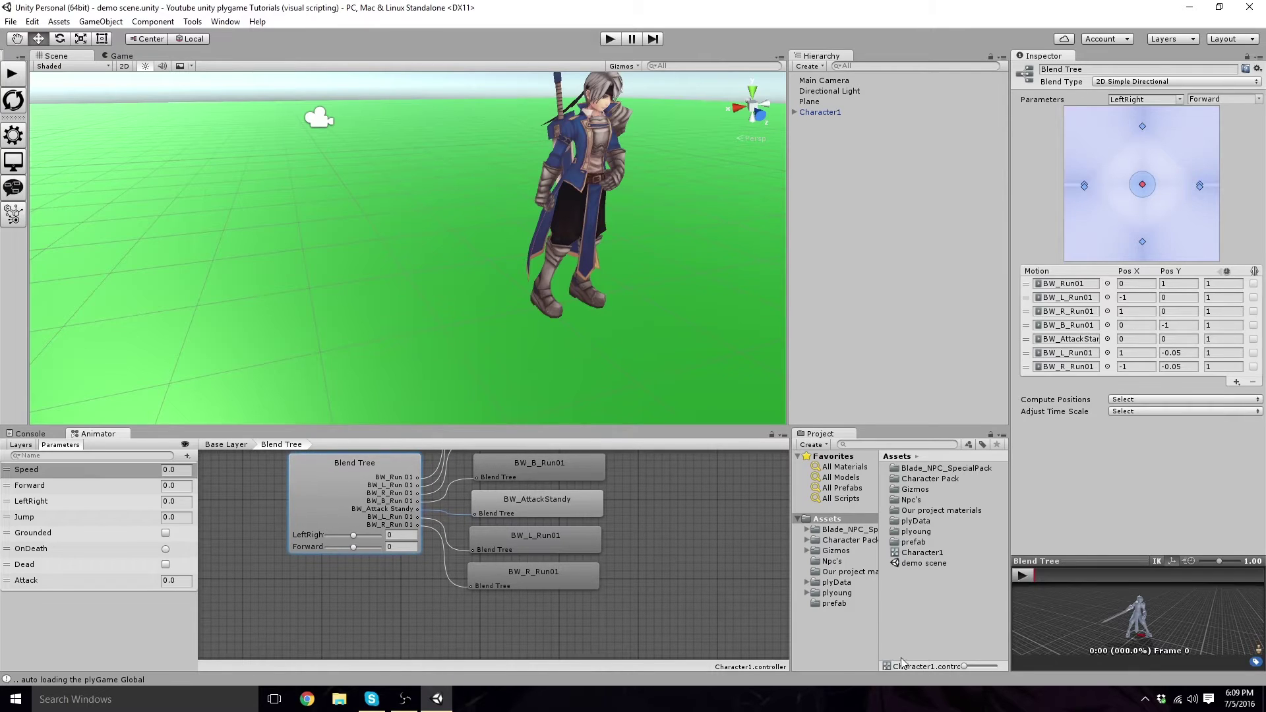
# - Create a new Animator Controller in Assets named Character2
pyautogui.click(892, 594)
pyautogui.rightClick(904, 592)
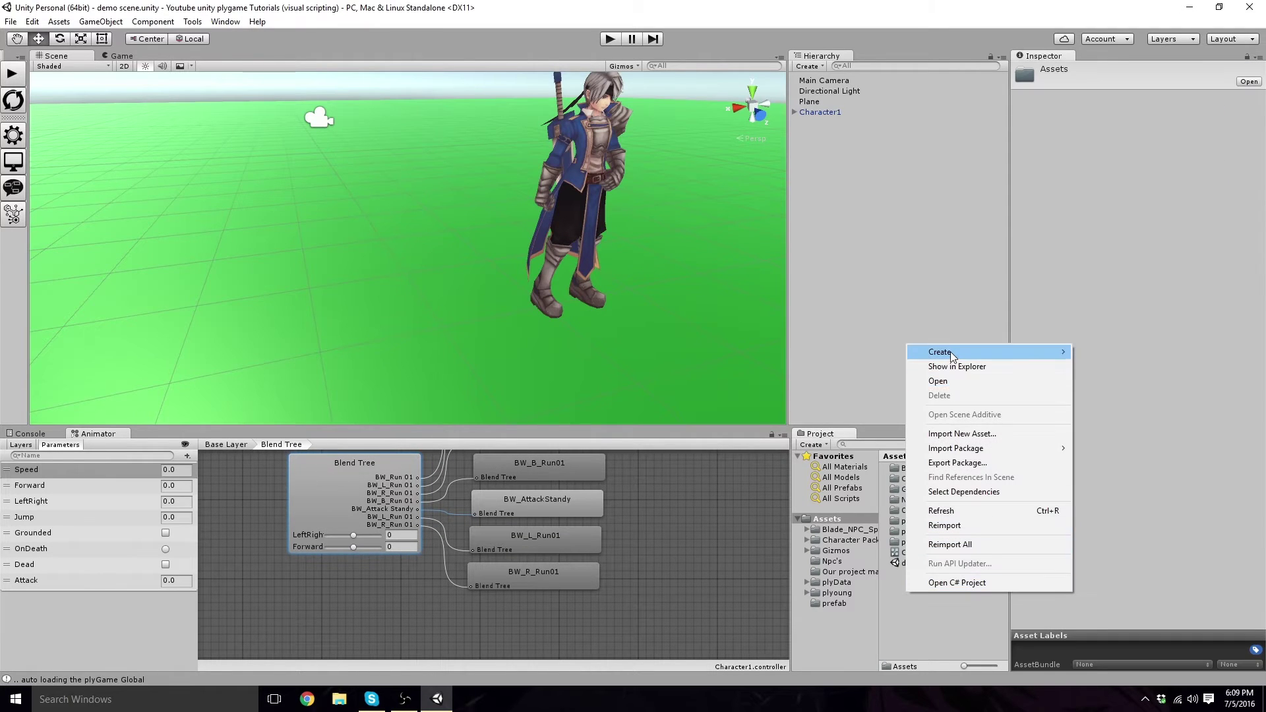
pyautogui.moveTo(956, 351)
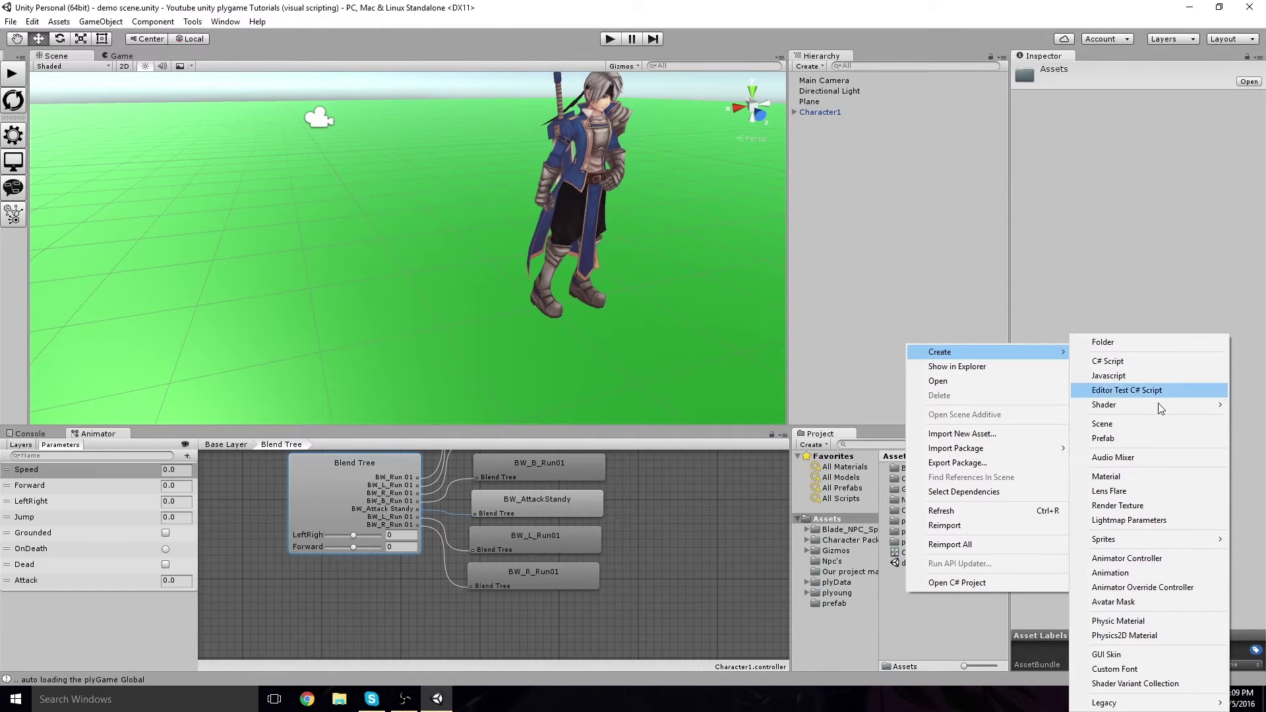
pyautogui.click(1128, 559)
pyautogui.write('Chara')
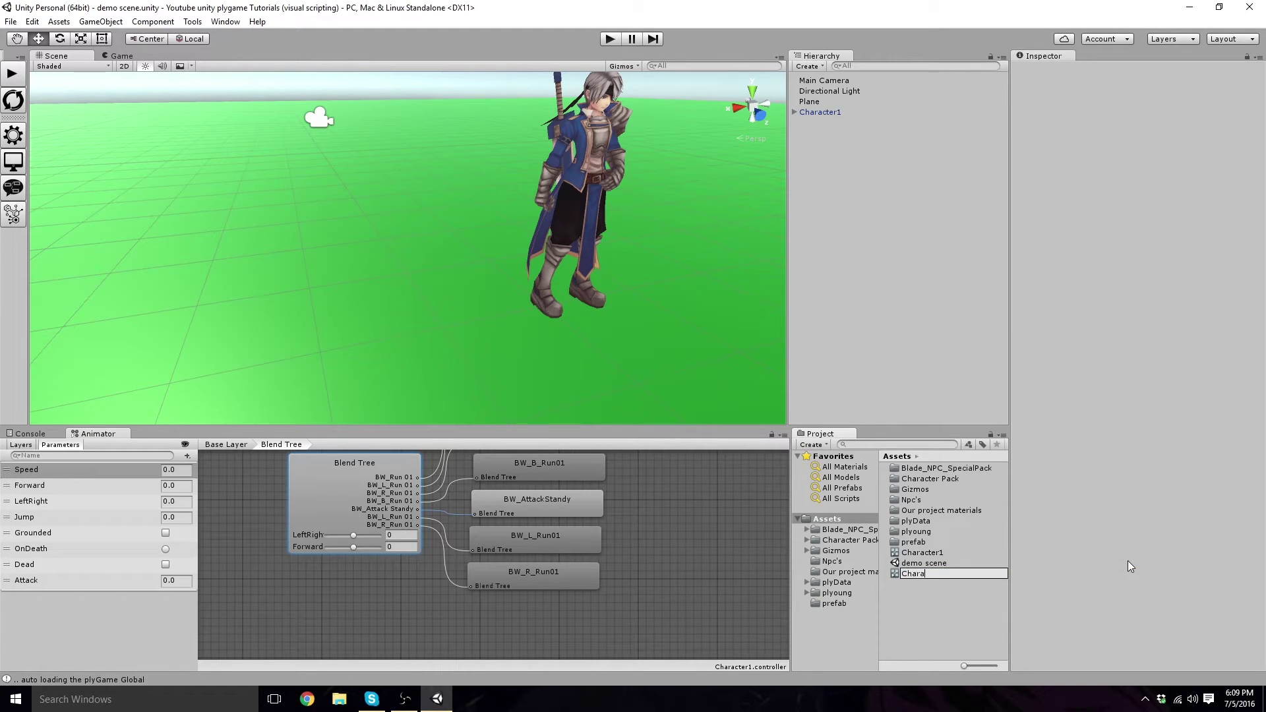
pyautogui.write('cter2')
pyautogui.press('Return')
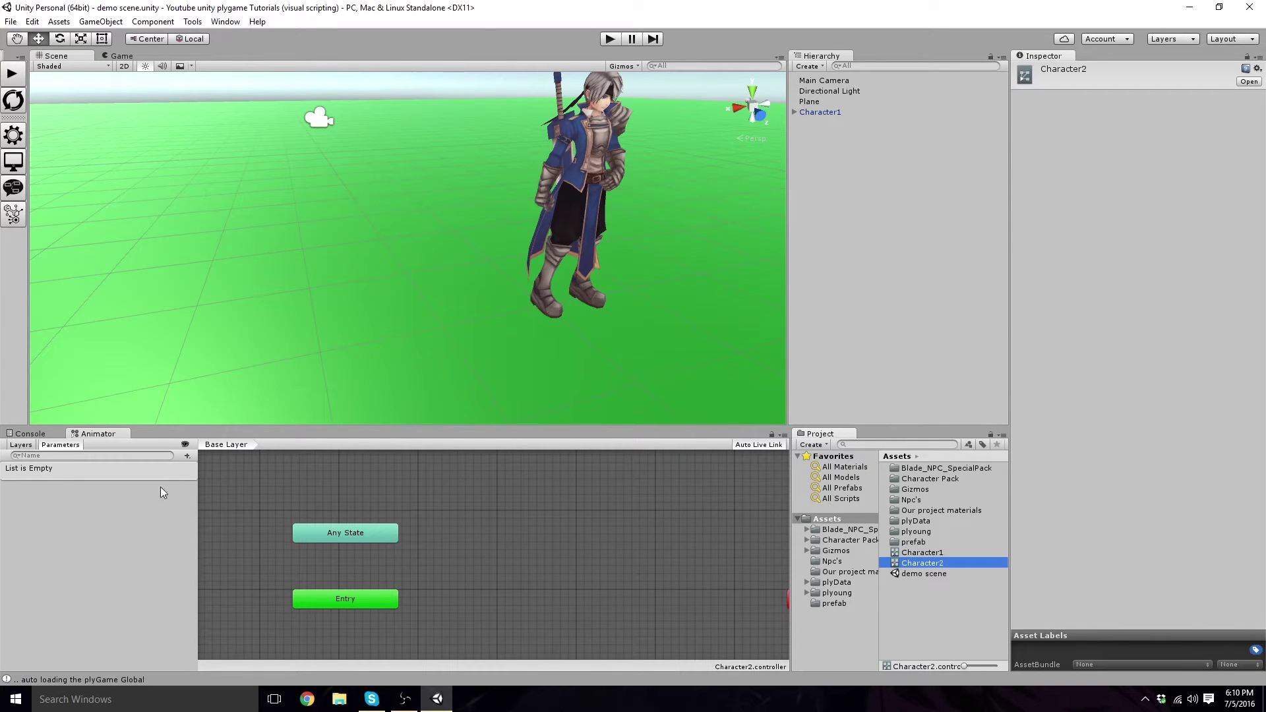
# - Start a float parameter named Spee, then delete the empty Character2 controller
pyautogui.click(187, 456)
pyautogui.click(191, 470)
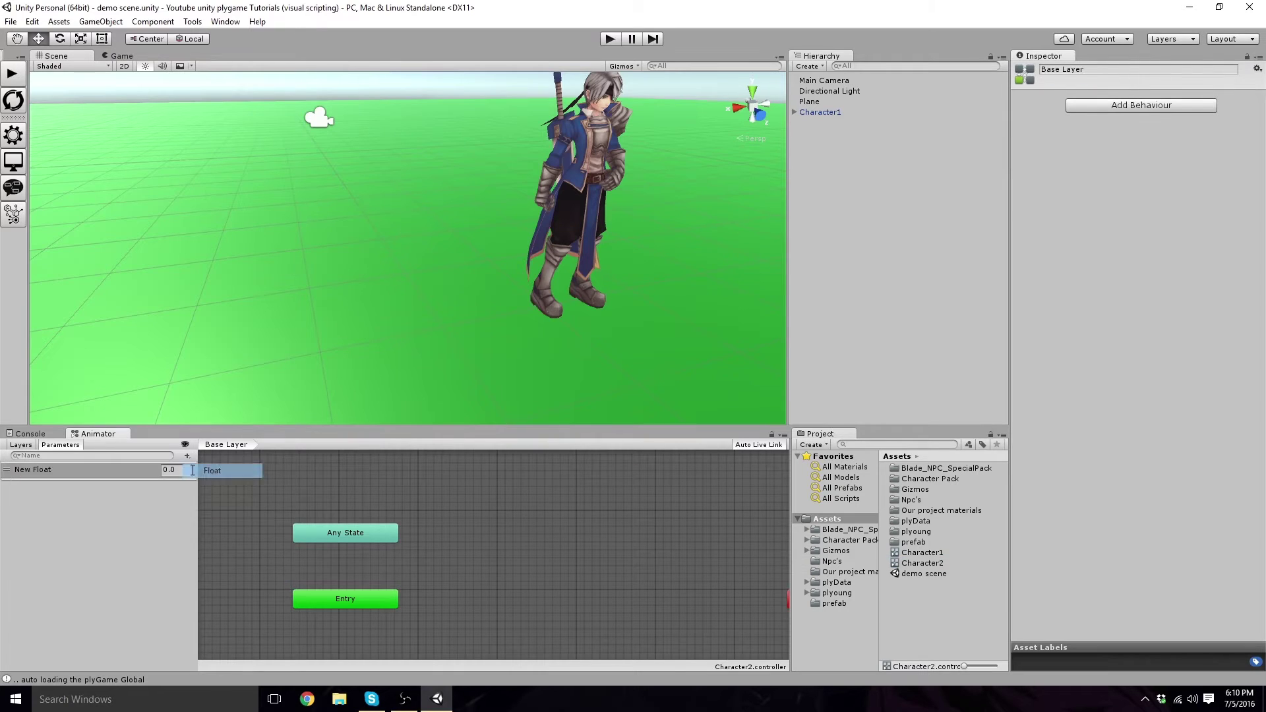
pyautogui.write('Speed')
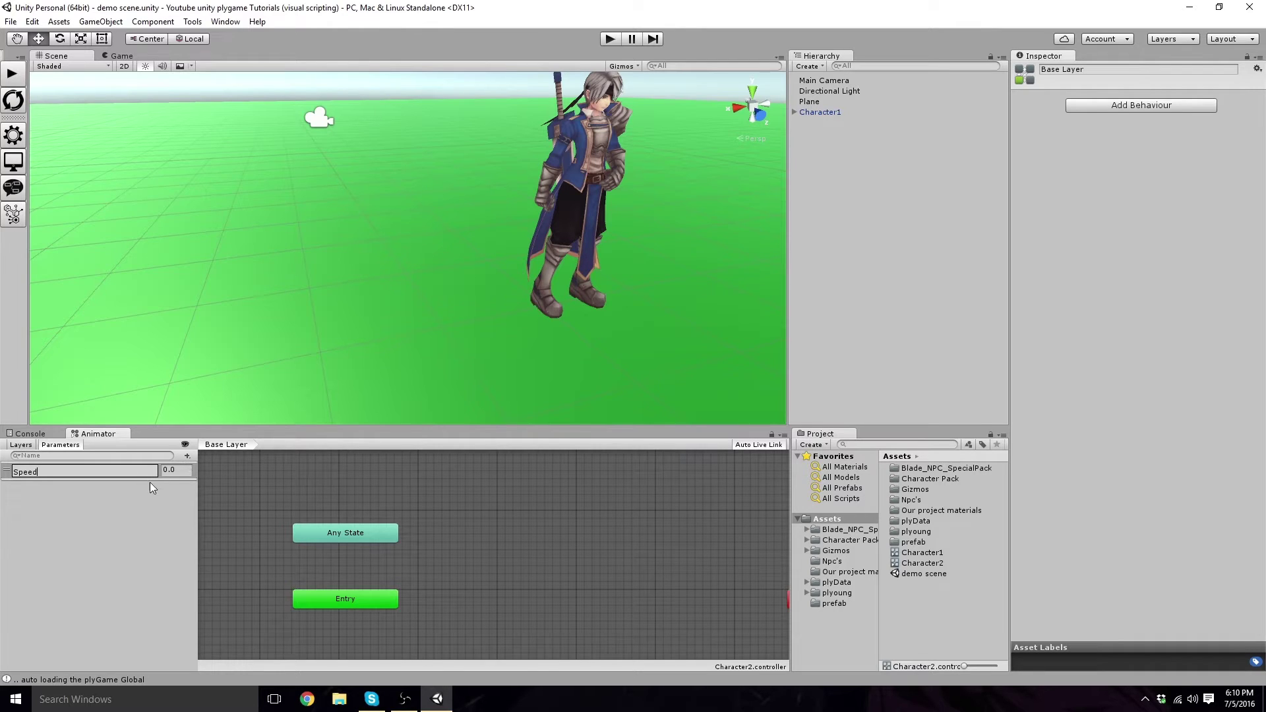
pyautogui.click(926, 564)
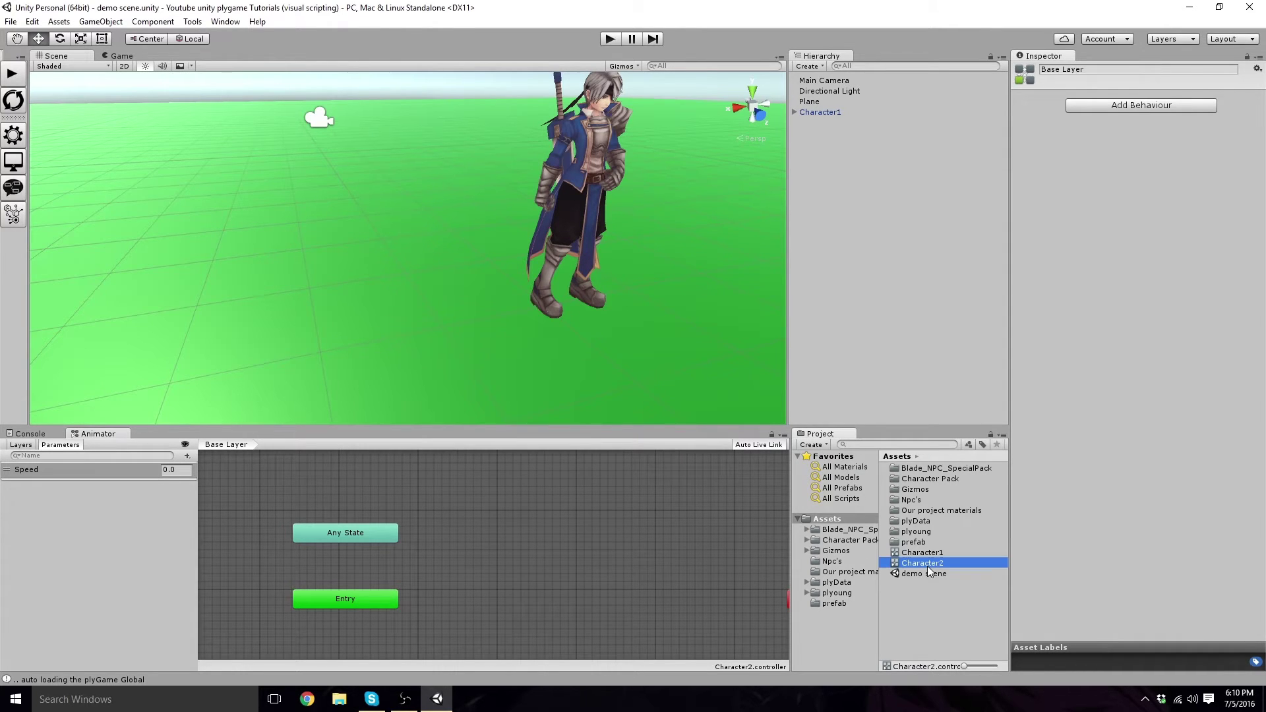
pyautogui.press('Delete')
pyautogui.press('Escape')
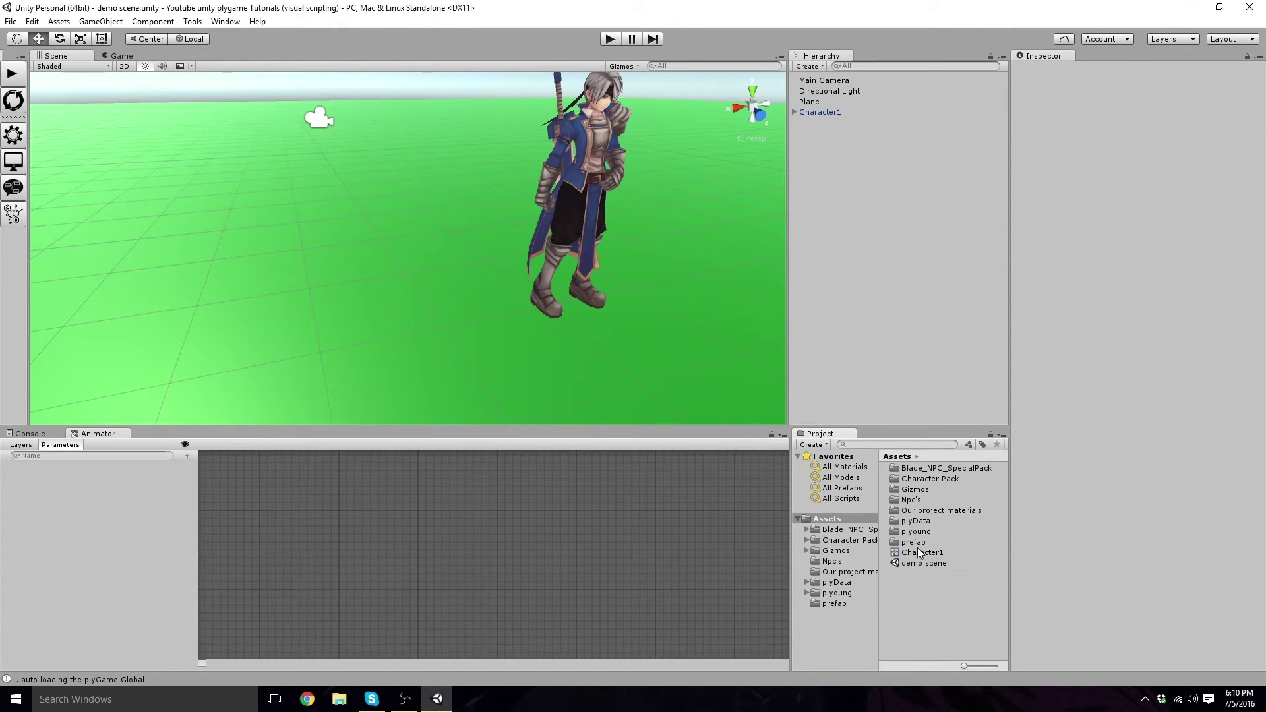
# - Duplicate Character1 into a new Character2 controller and select it
pyautogui.click(922, 553)
pyautogui.click(926, 562)
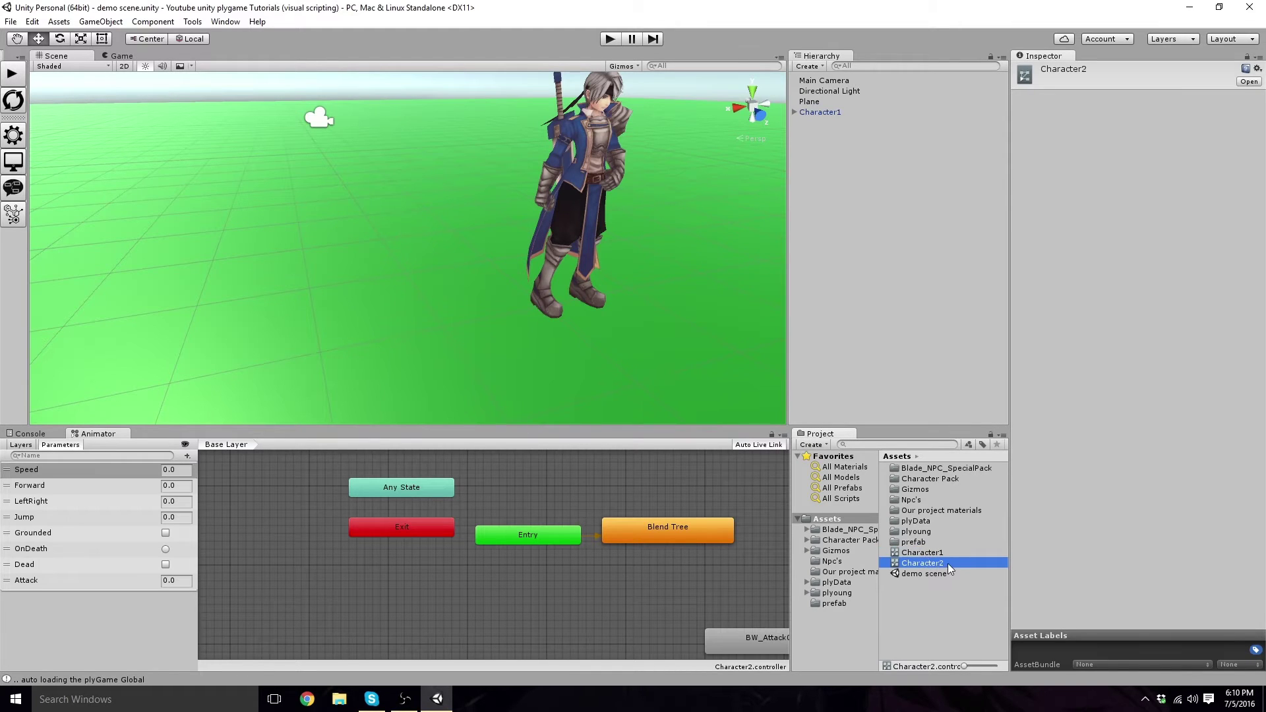
pyautogui.click(922, 553)
pyautogui.click(927, 562)
pyautogui.click(926, 563)
# - Inspect the Blend Tree's clips, then delete the Blend Tree state, leaving BW_Attack00 as default
pyautogui.moveTo(705, 577); pyautogui.dragTo(586, 560, button='middle')
pyautogui.moveTo(614, 619); pyautogui.dragTo(598, 567)
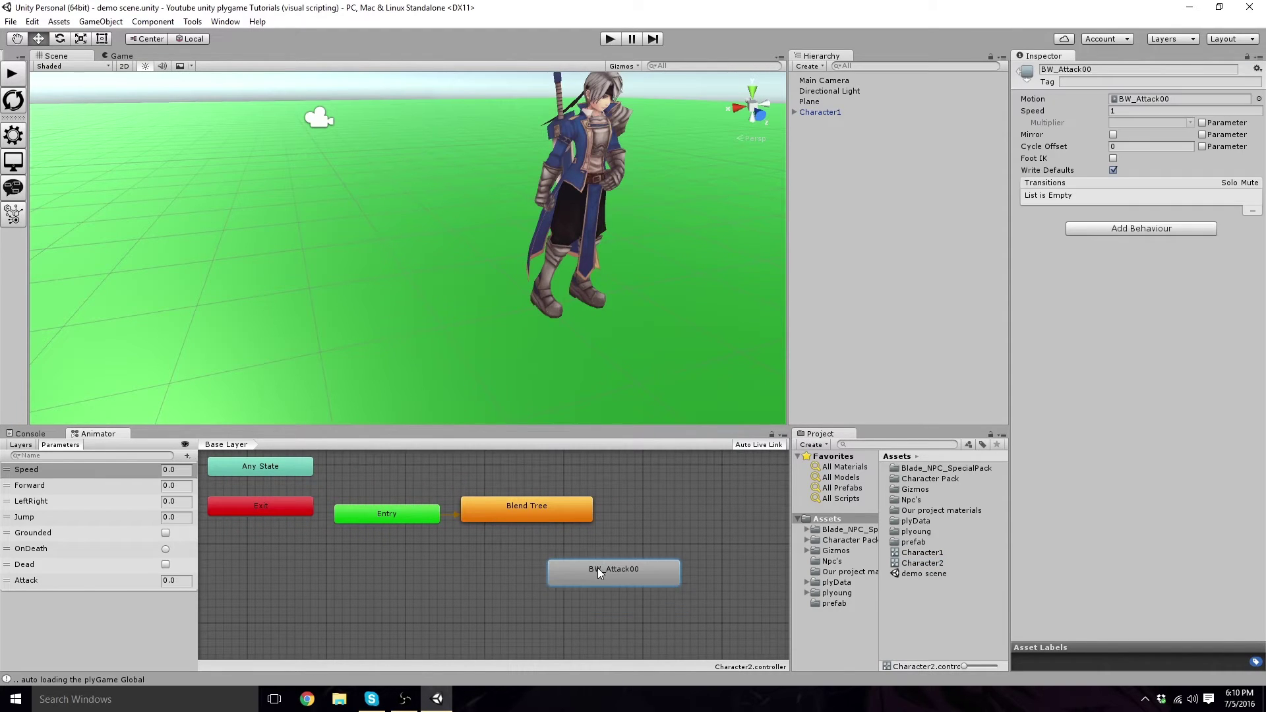
pyautogui.doubleClick(539, 514)
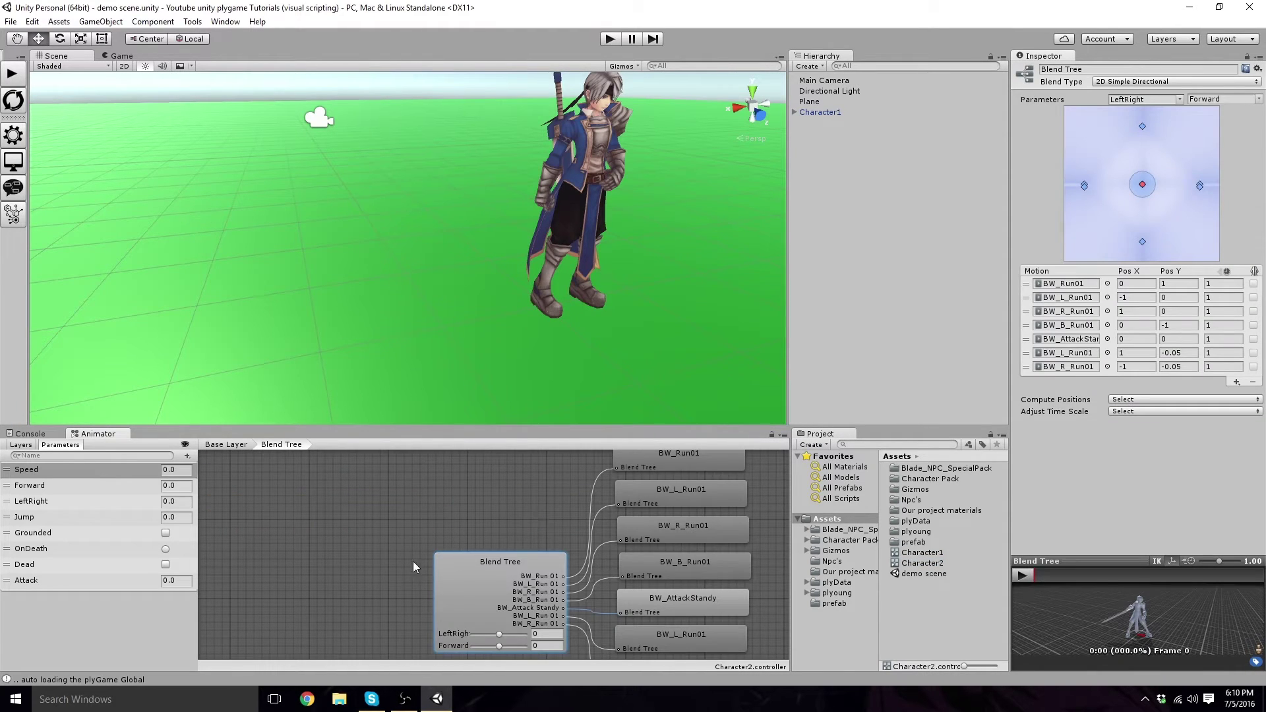
pyautogui.click(220, 445)
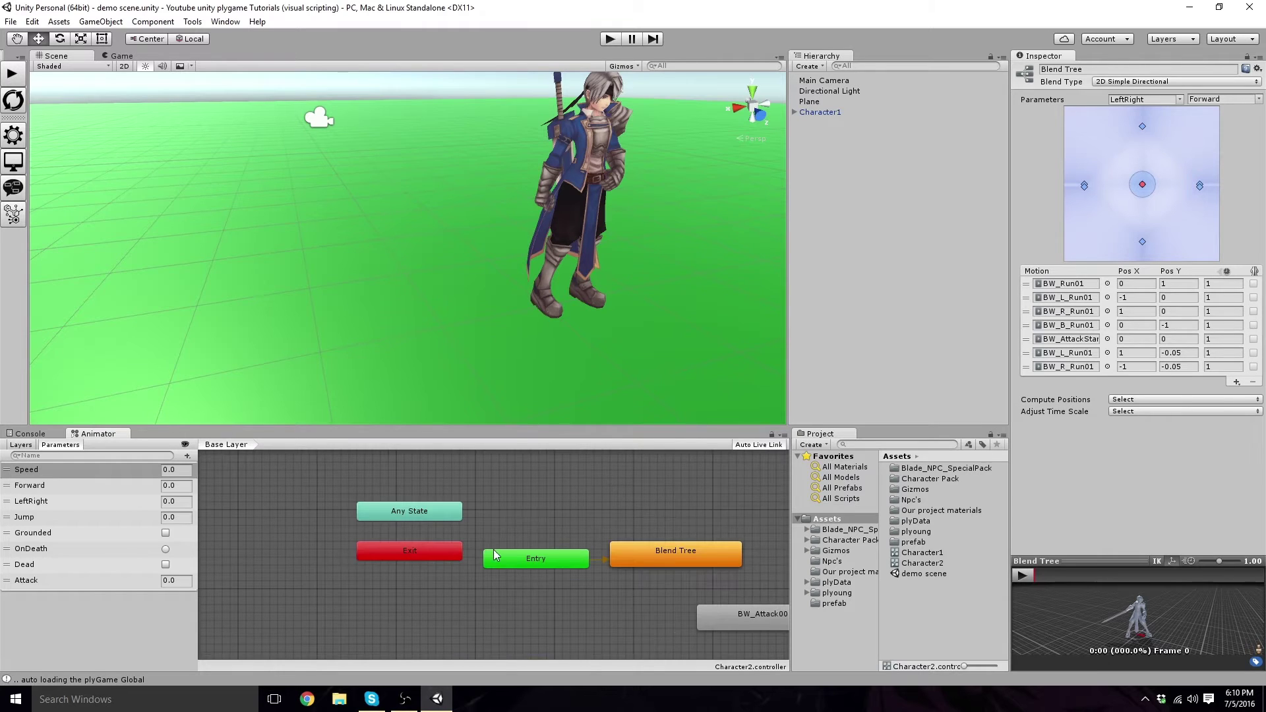
pyautogui.click(576, 547)
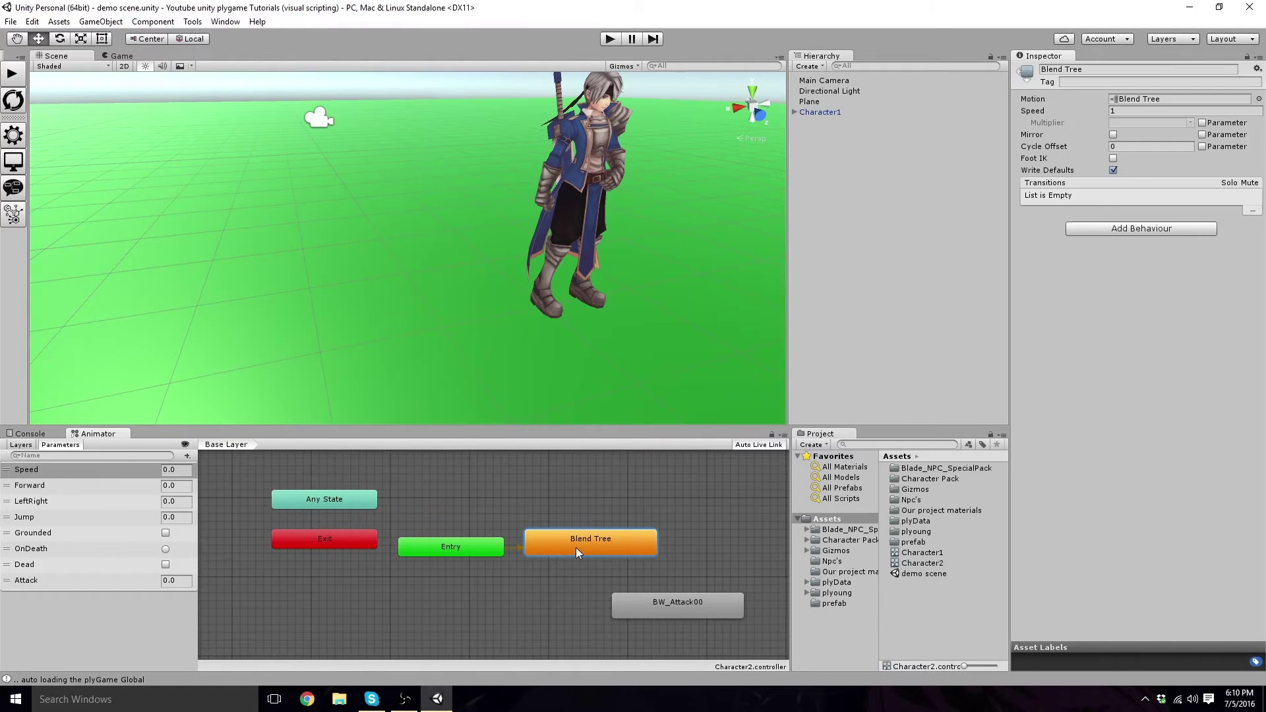
pyautogui.press('Delete')
pyautogui.click(679, 375)
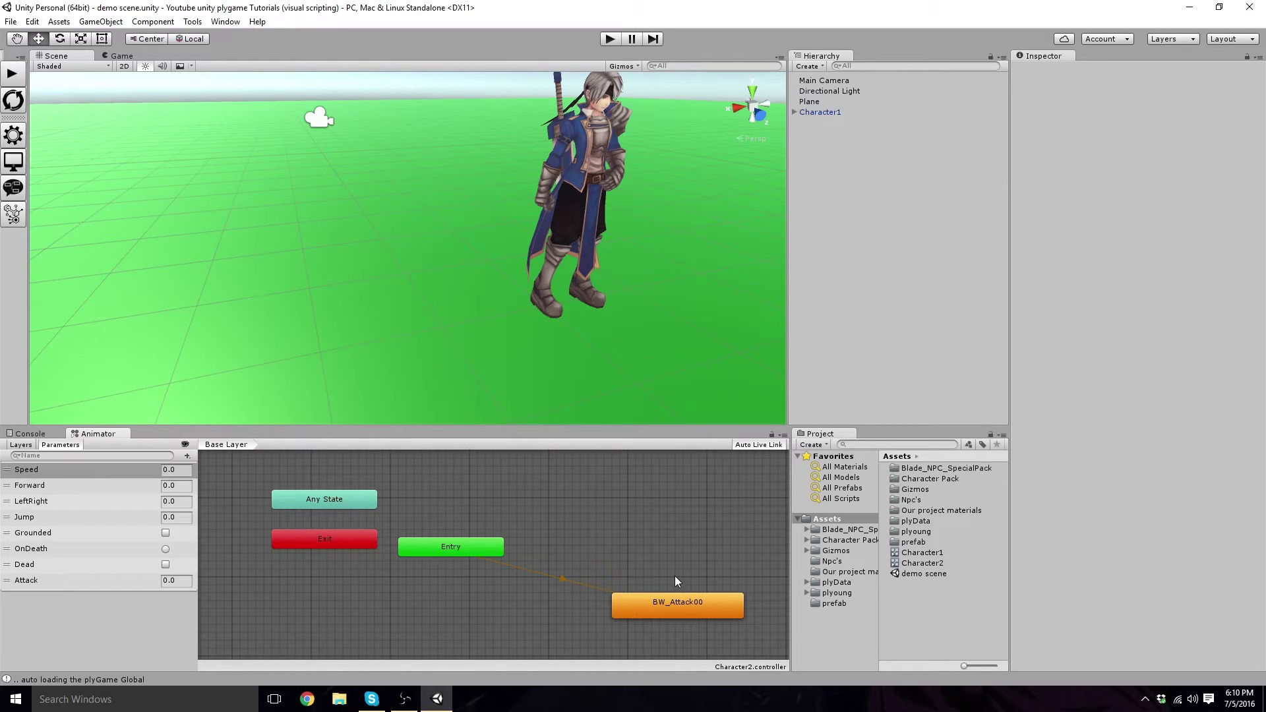
# - Create a state from a new Blend Tree near Entry and look inside it
pyautogui.moveTo(631, 551); pyautogui.dragTo(585, 534, button='middle')
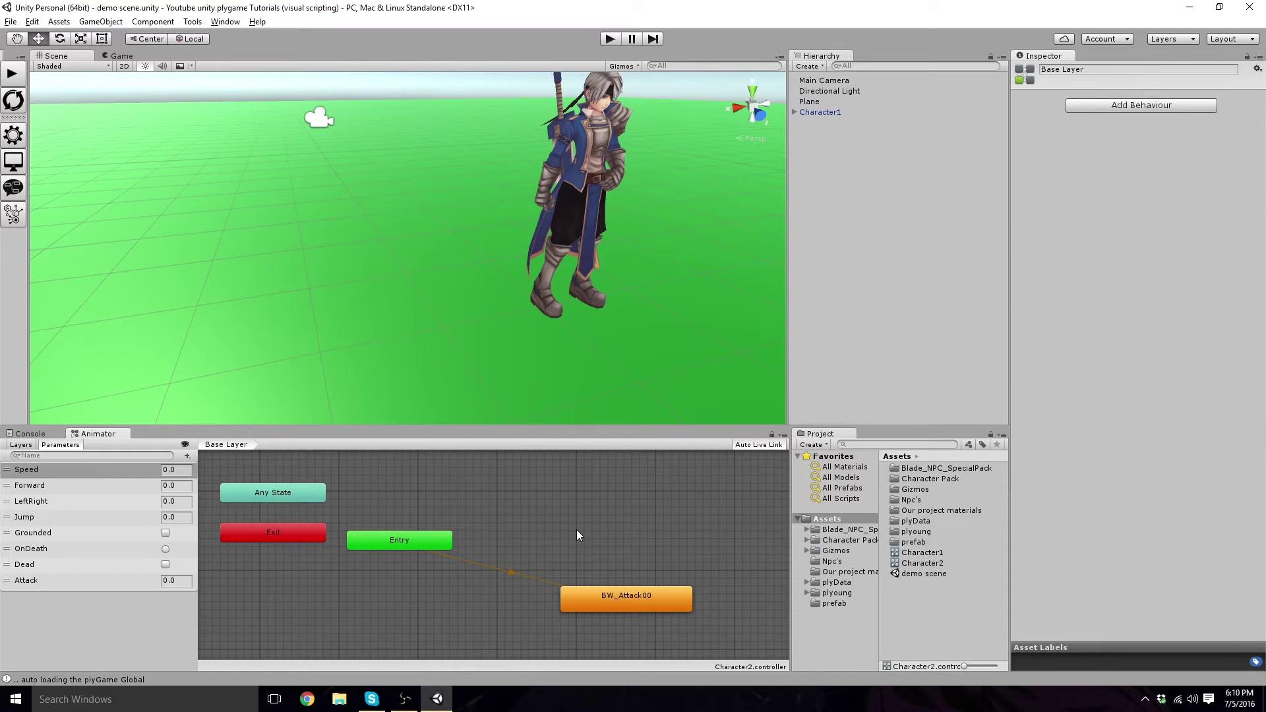
pyautogui.rightClick(532, 520)
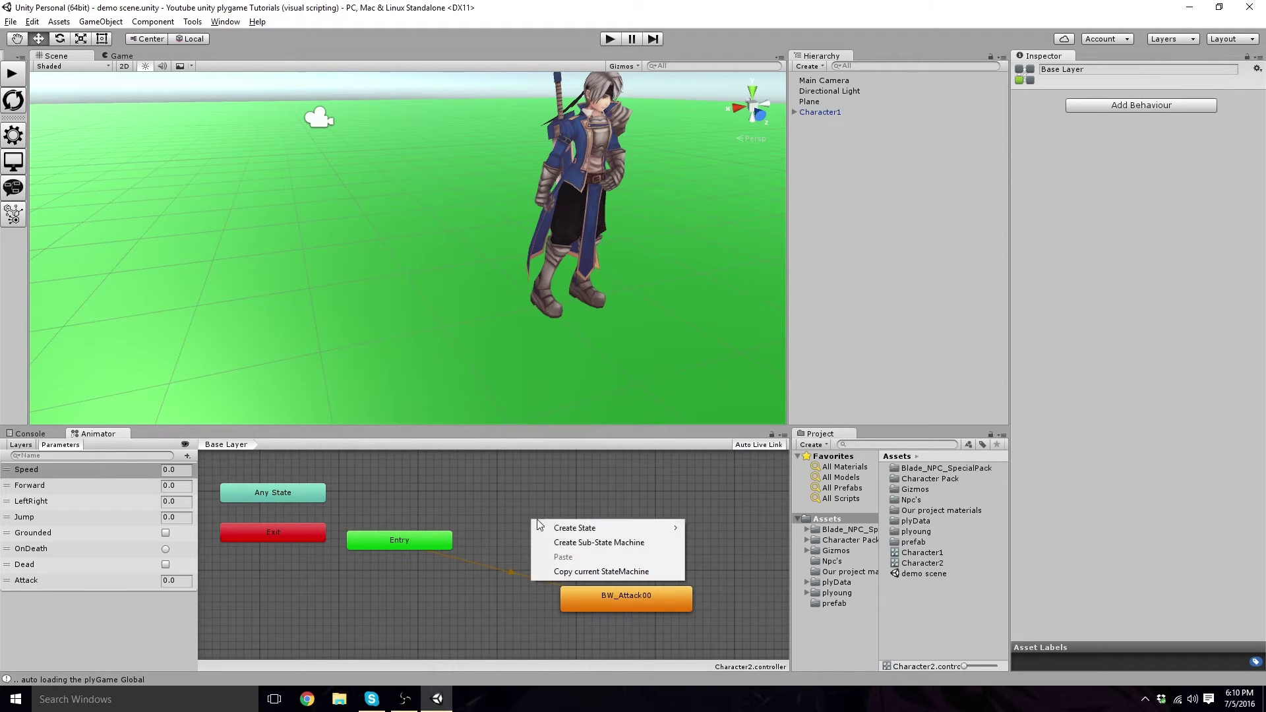
pyautogui.moveTo(598, 531)
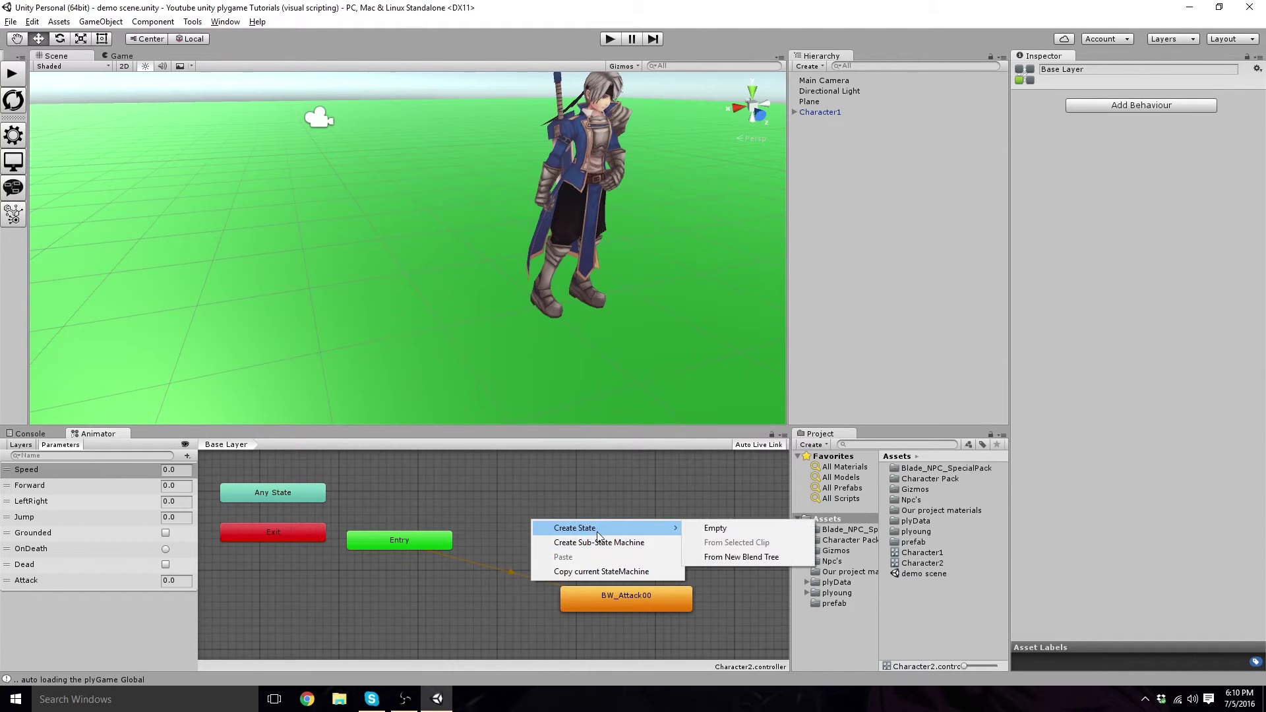
pyautogui.click(737, 558)
pyautogui.moveTo(608, 542); pyautogui.dragTo(546, 525)
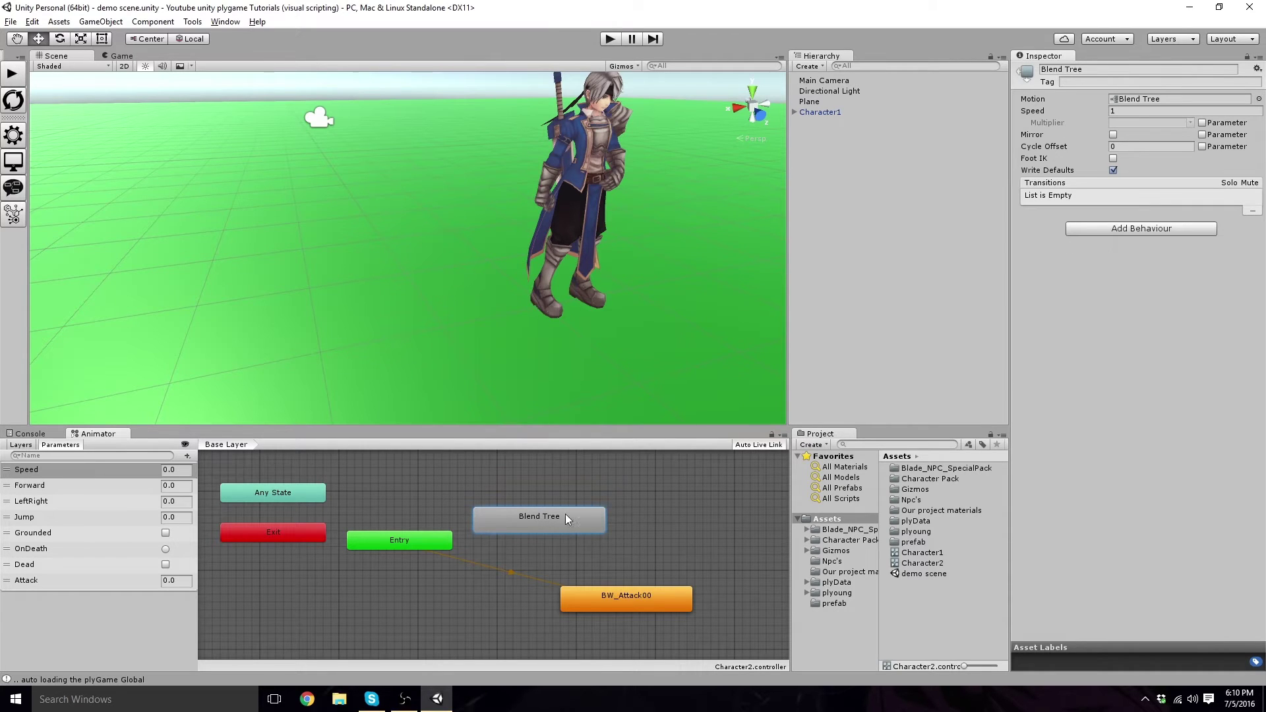
pyautogui.doubleClick(566, 518)
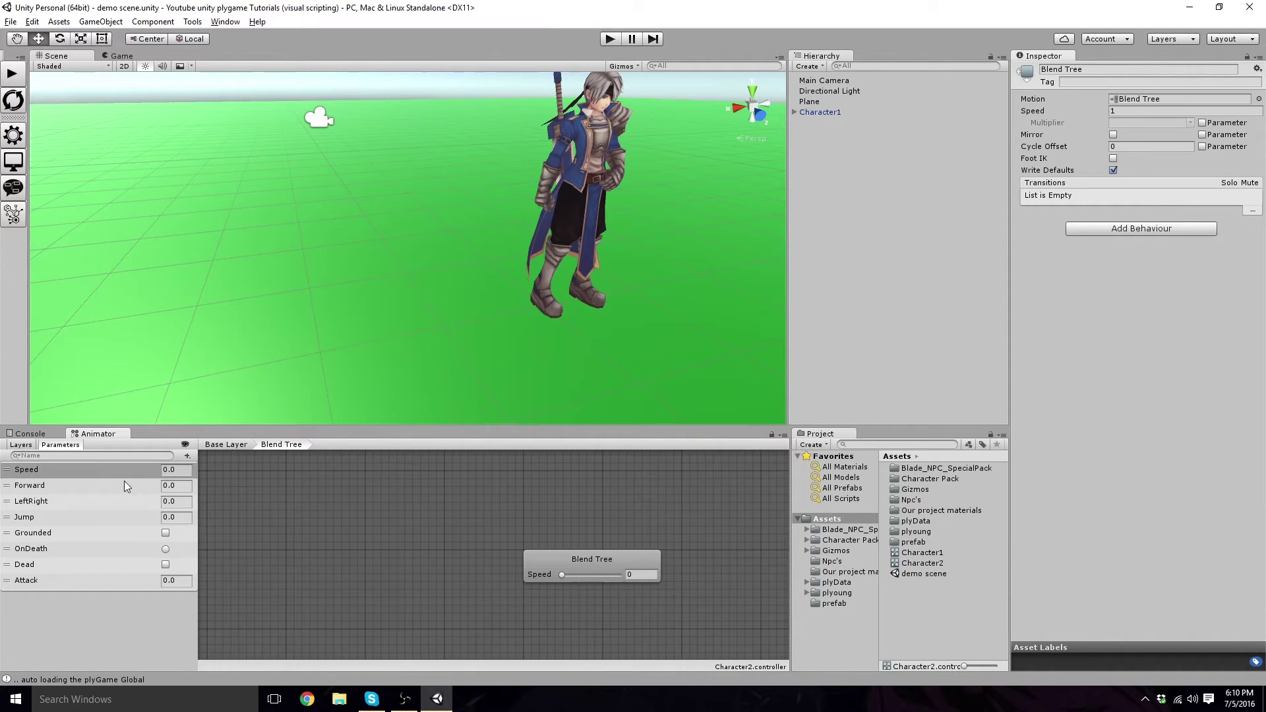
# - Make the Blend Tree the layer default state, arrange it beside BW_Attack00, and reopen it
pyautogui.click(225, 446)
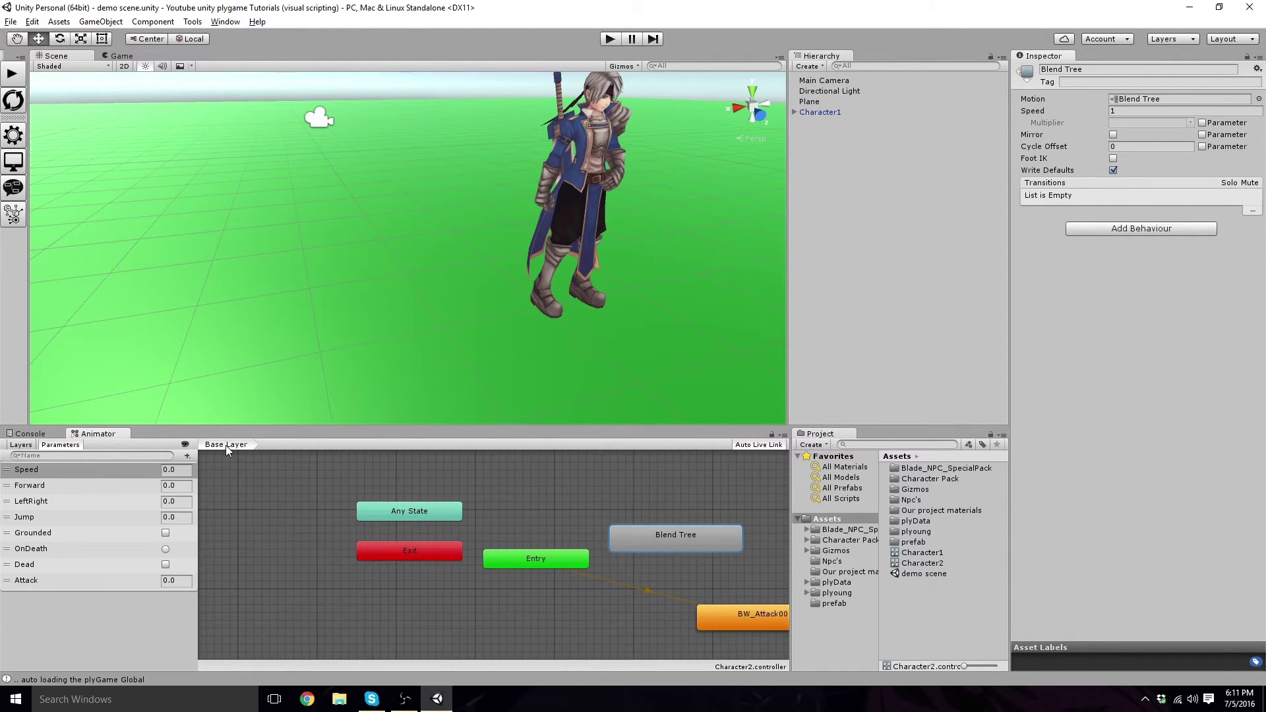
pyautogui.click(534, 516)
pyautogui.rightClick(651, 535)
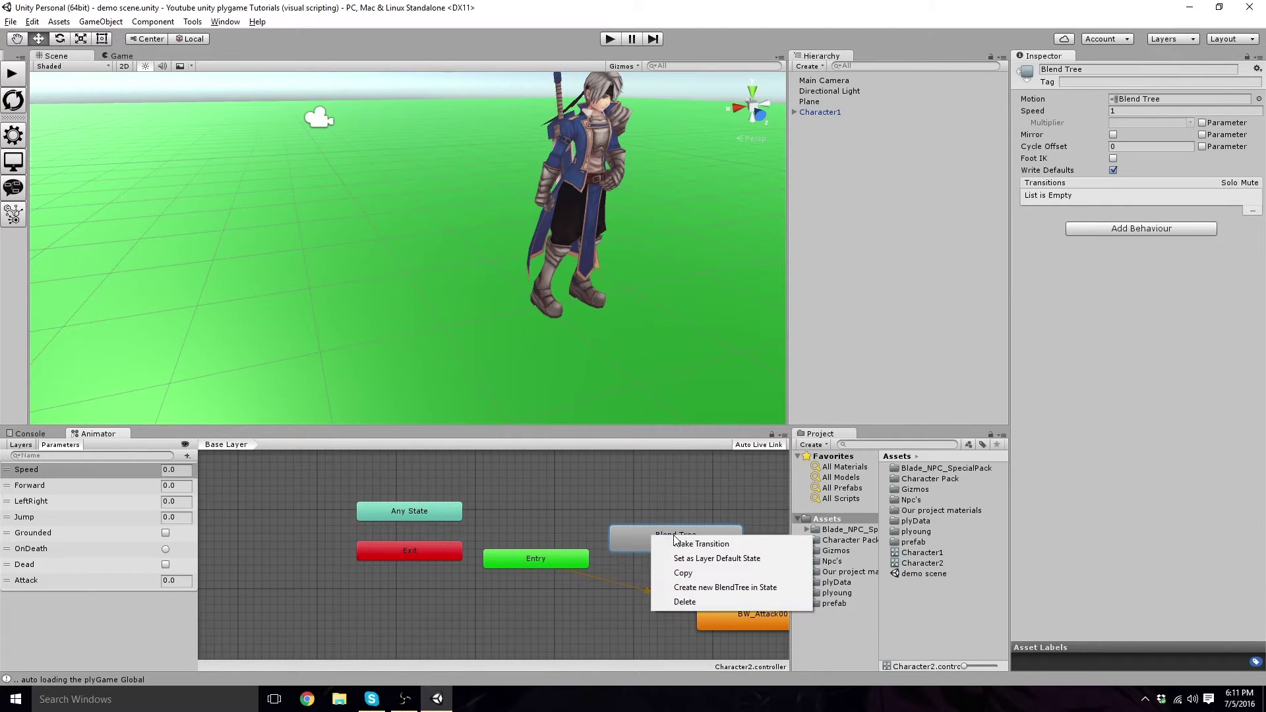
pyautogui.click(702, 559)
pyautogui.moveTo(664, 538); pyautogui.dragTo(610, 508)
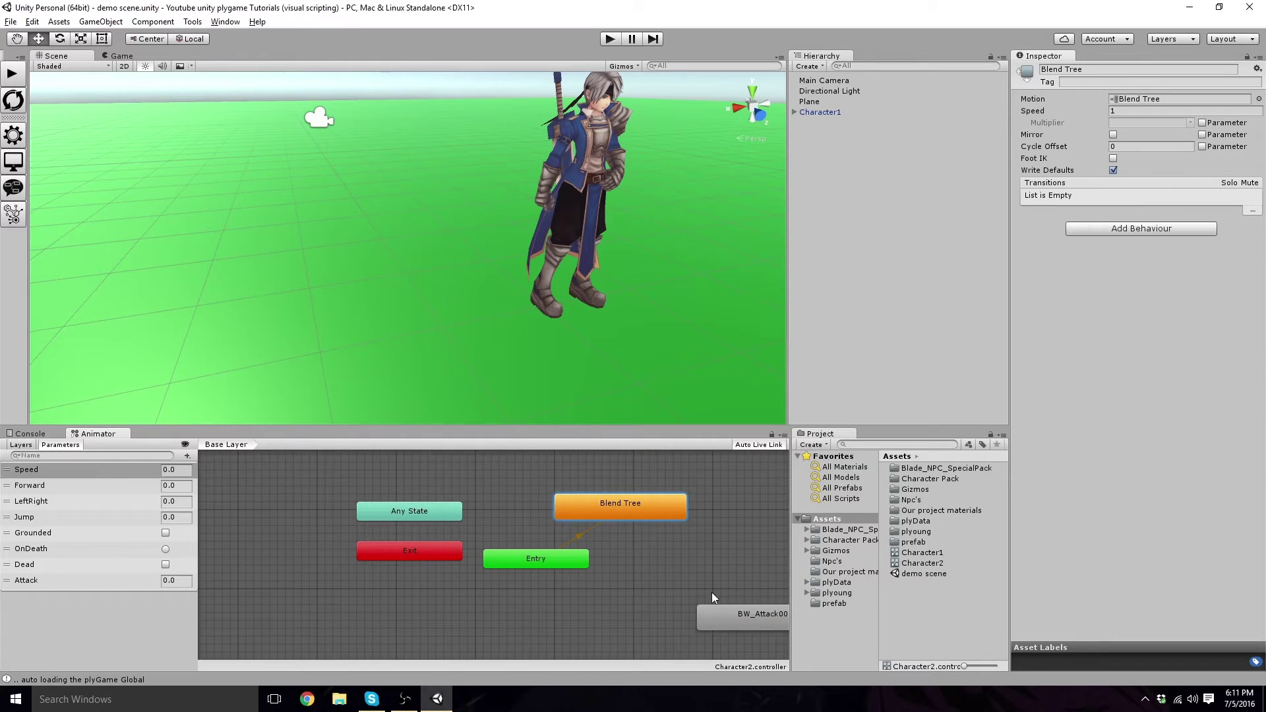
pyautogui.moveTo(722, 614); pyautogui.dragTo(655, 579)
pyautogui.moveTo(619, 510); pyautogui.dragTo(628, 524)
pyautogui.doubleClick(628, 524)
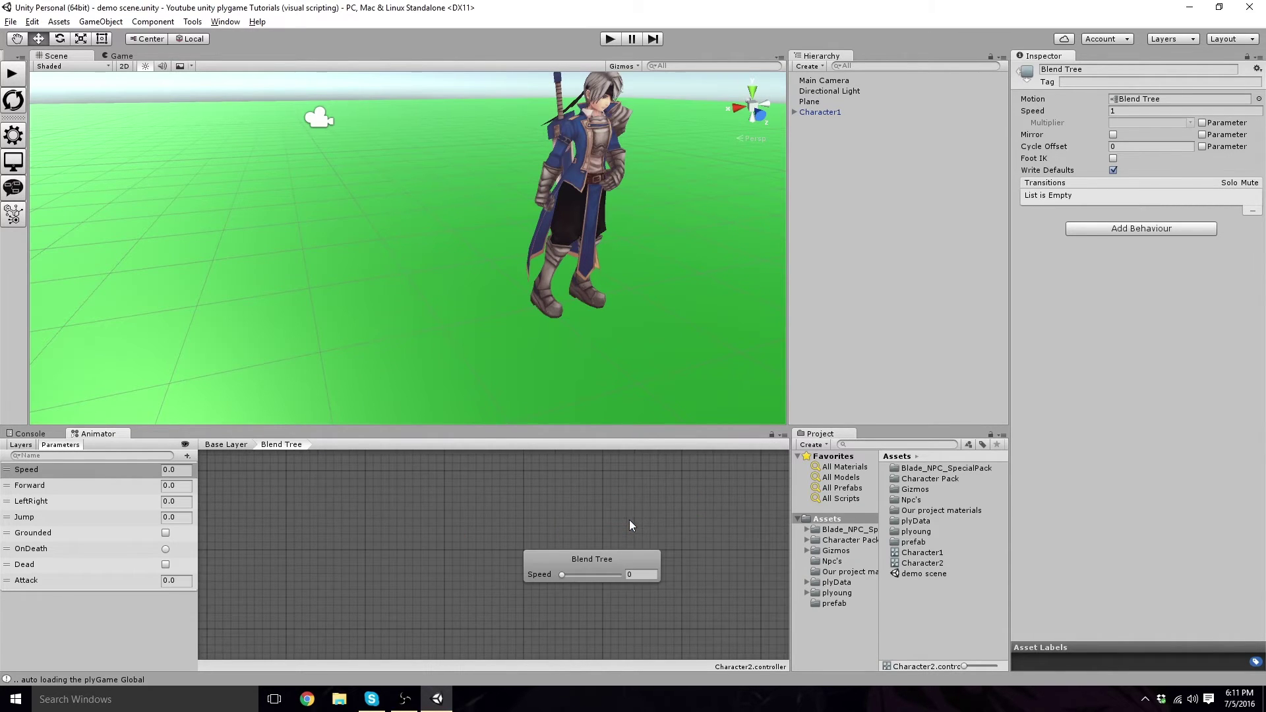
# - Set the Blend Tree to 2D Simple Directional using LeftRight and Forward parameters
pyautogui.click(597, 563)
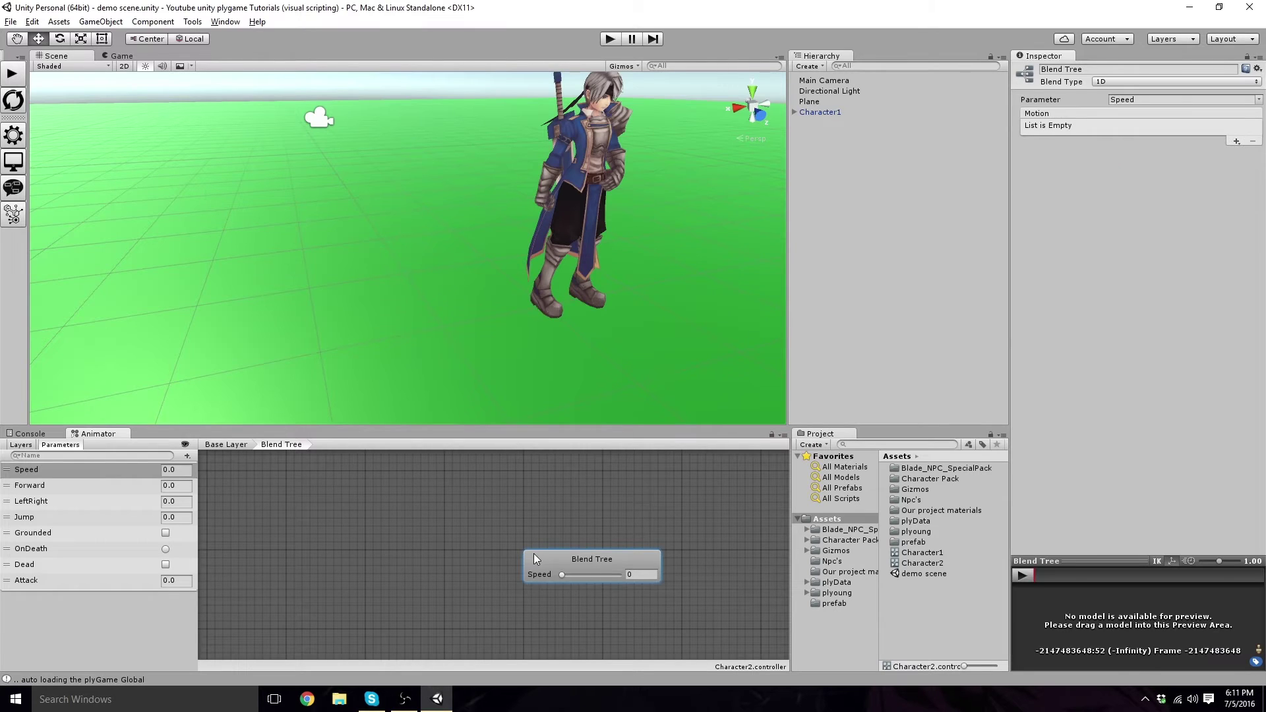
pyautogui.keyDown('alt'); pyautogui.moveTo(533, 552); pyautogui.dragTo(344, 537); pyautogui.keyUp('alt')
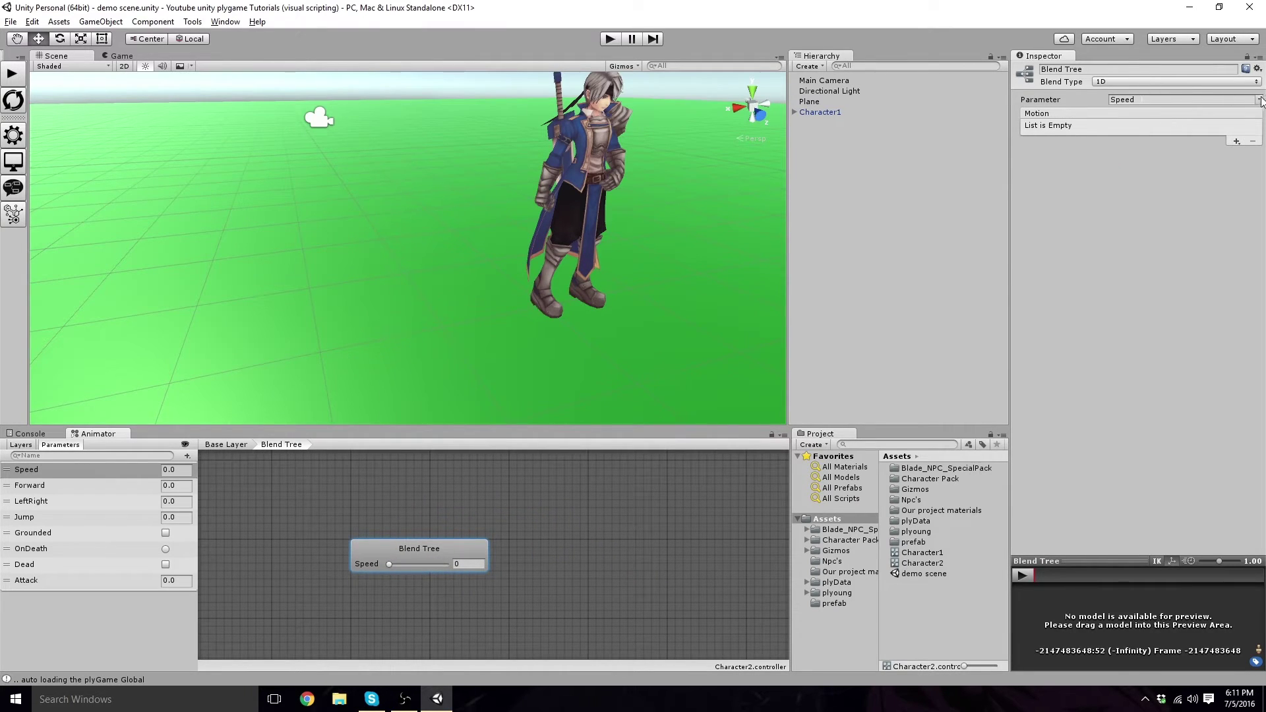
pyautogui.click(1110, 82)
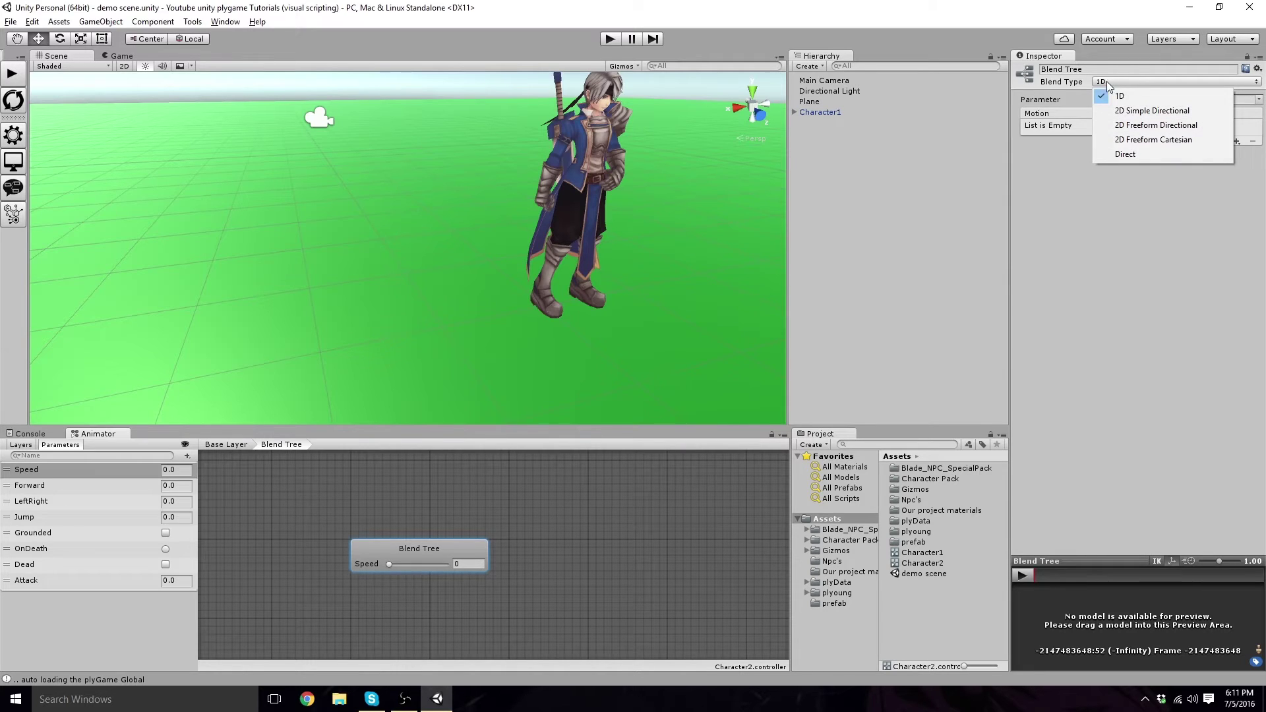
pyautogui.click(1150, 111)
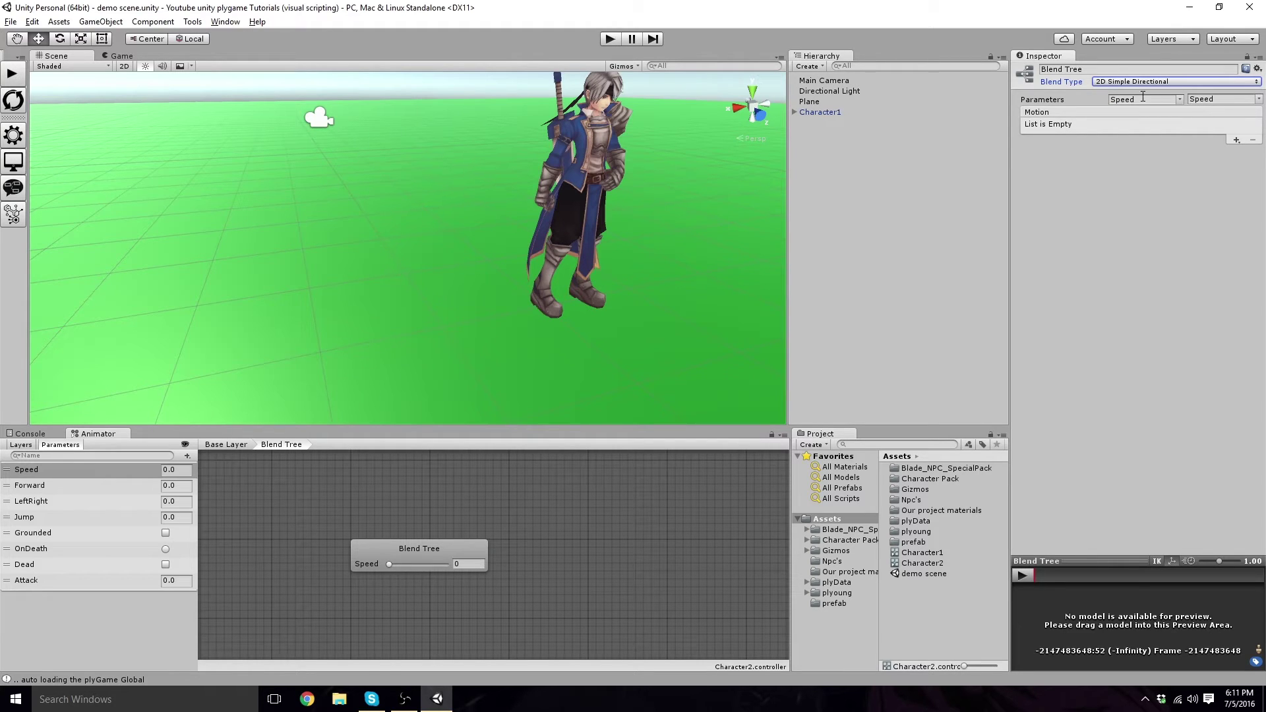
pyautogui.click(1181, 103)
pyautogui.click(1197, 138)
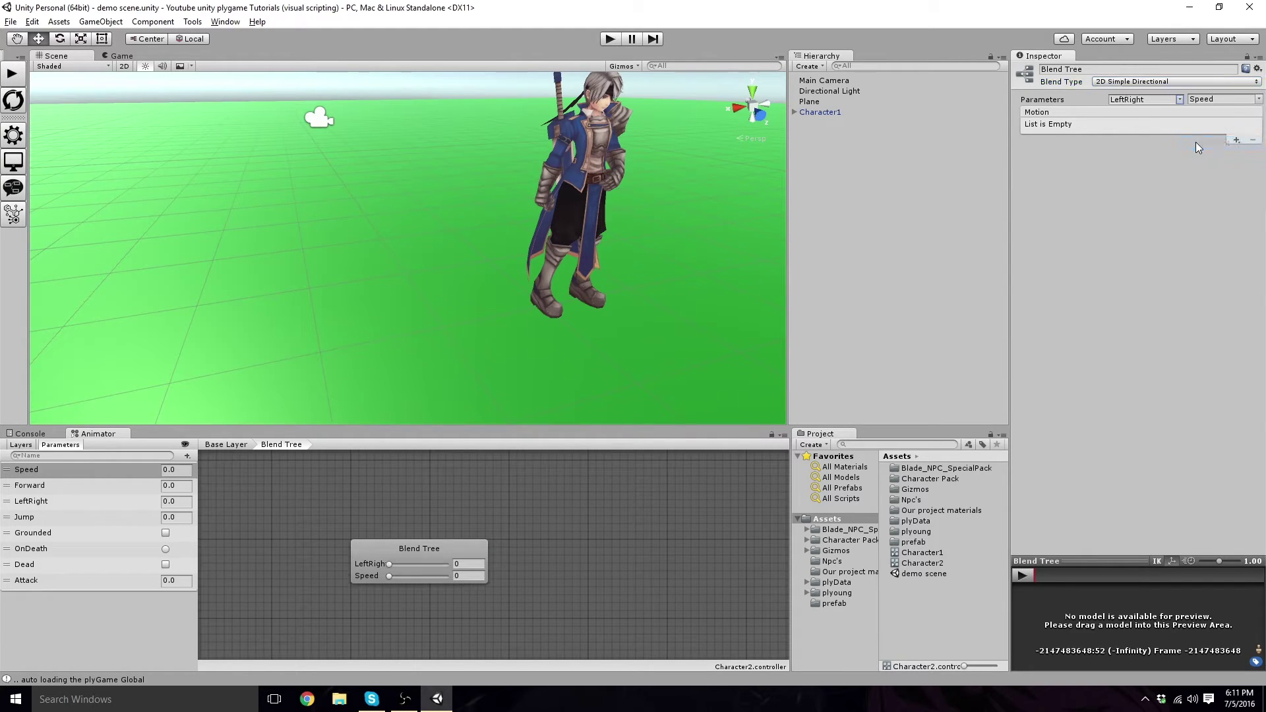
pyautogui.click(1257, 99)
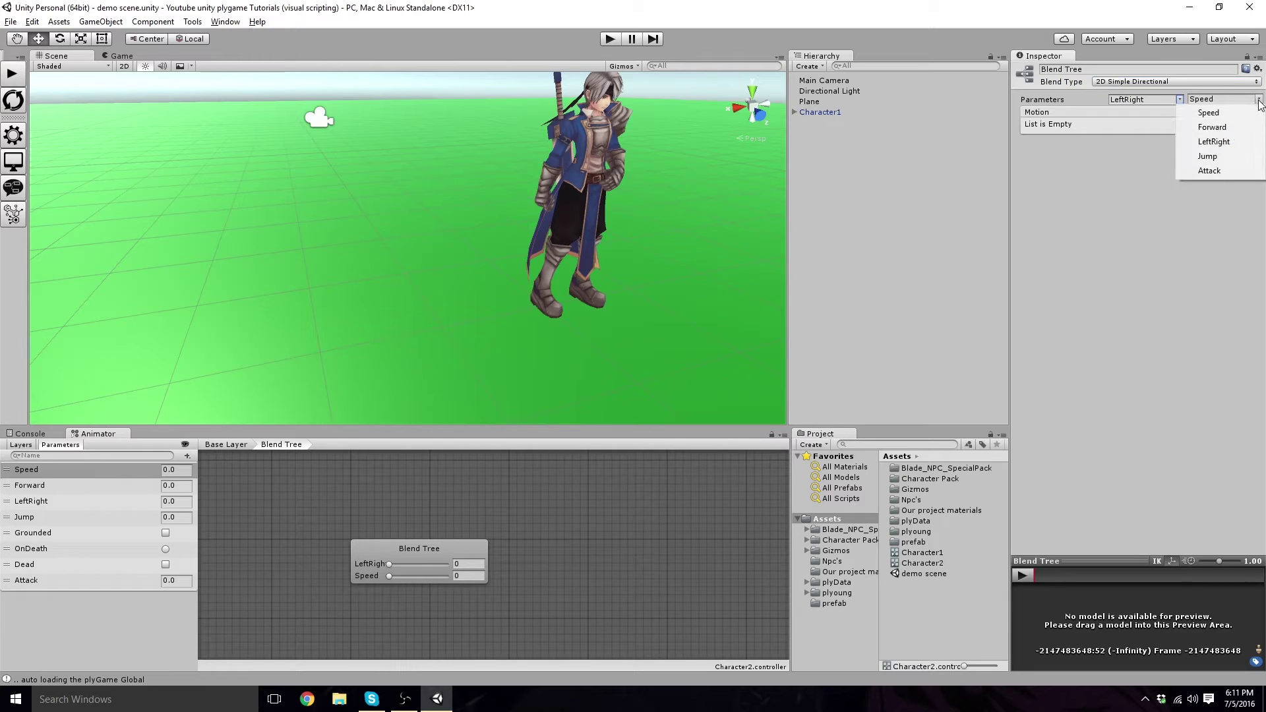
pyautogui.click(1228, 127)
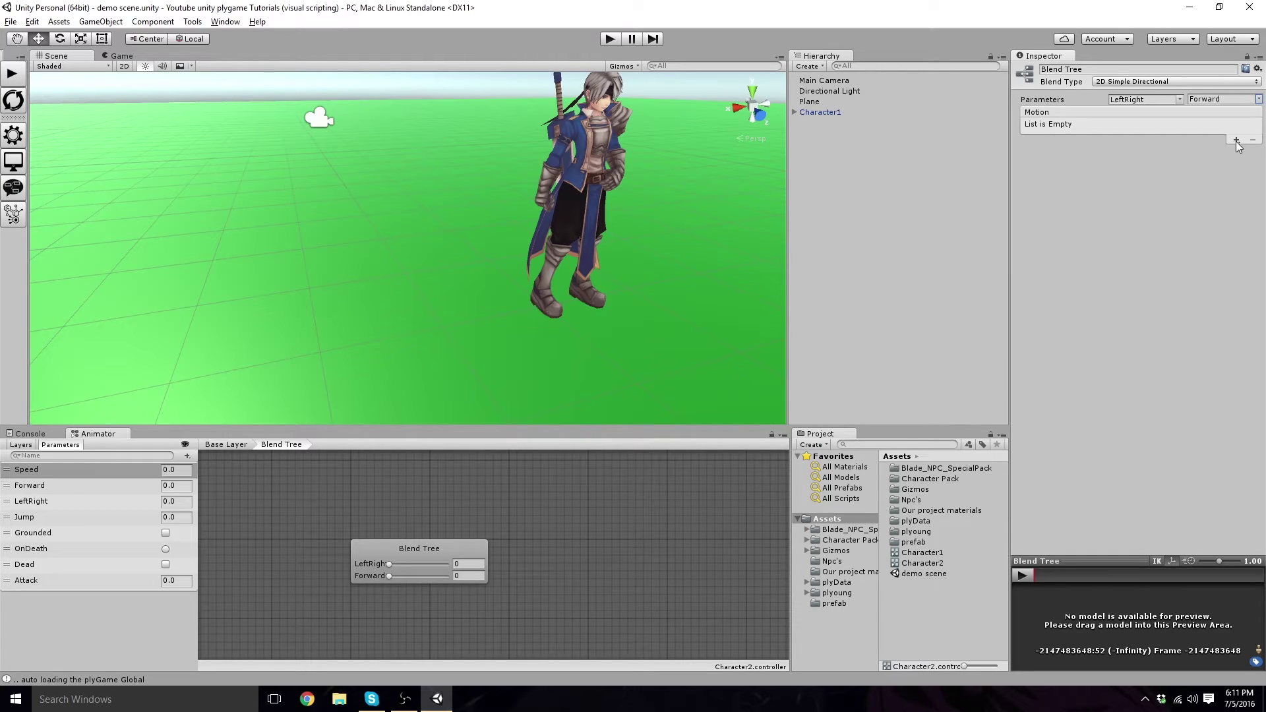
# - Add six empty motion fields around the centre, including -1, 0, -0.87, 0.5 and -0.71, 0.71
pyautogui.click(1237, 141)
pyautogui.click(1229, 152)
pyautogui.click(1236, 141)
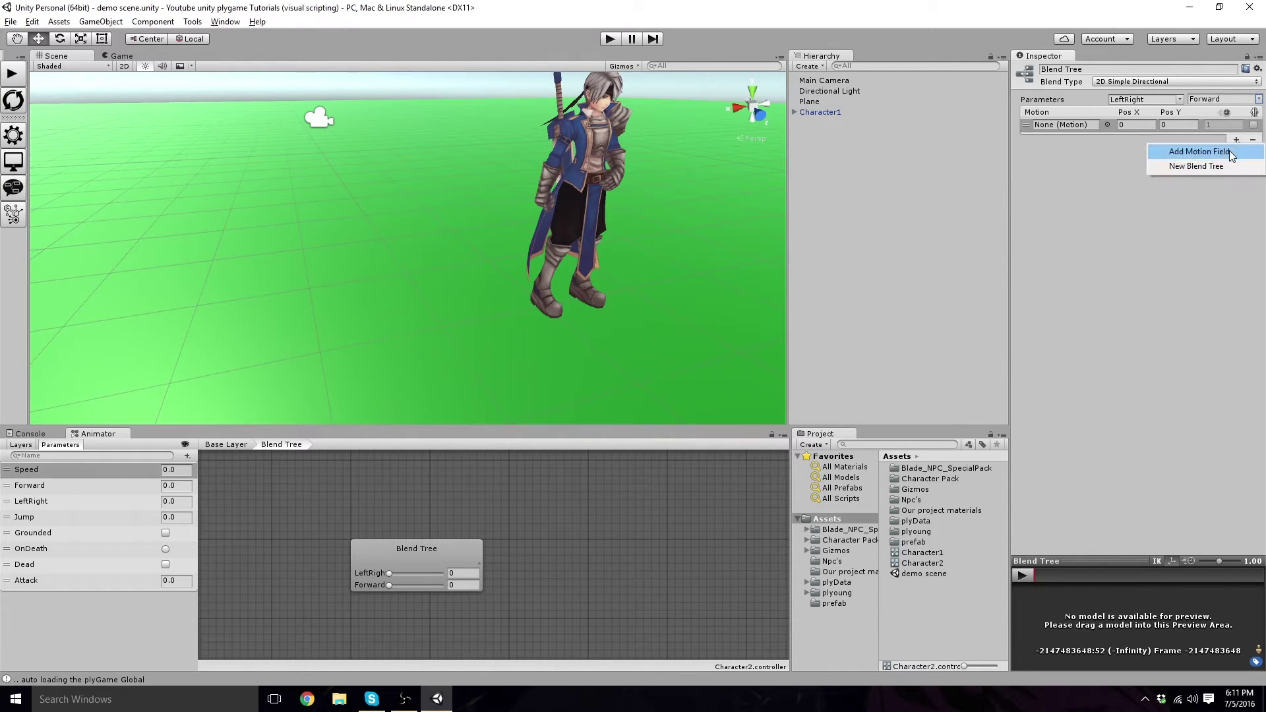
pyautogui.click(1229, 151)
pyautogui.click(1237, 314)
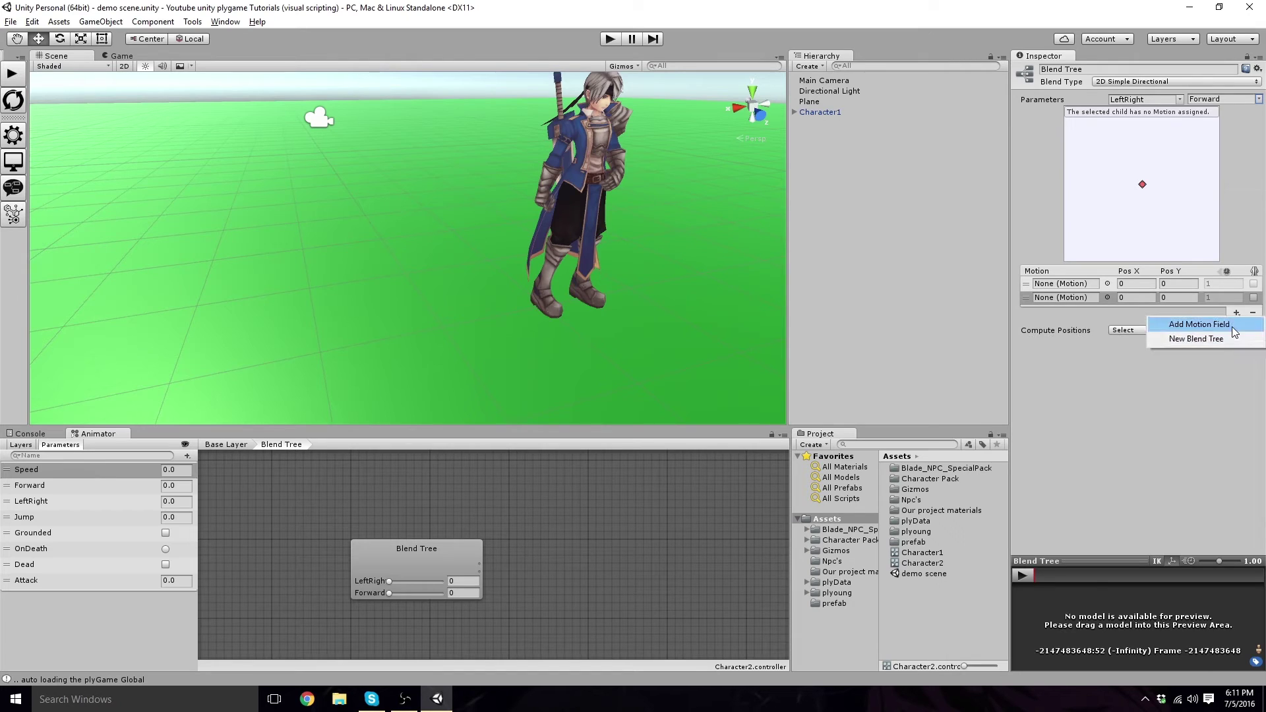
pyautogui.click(1232, 327)
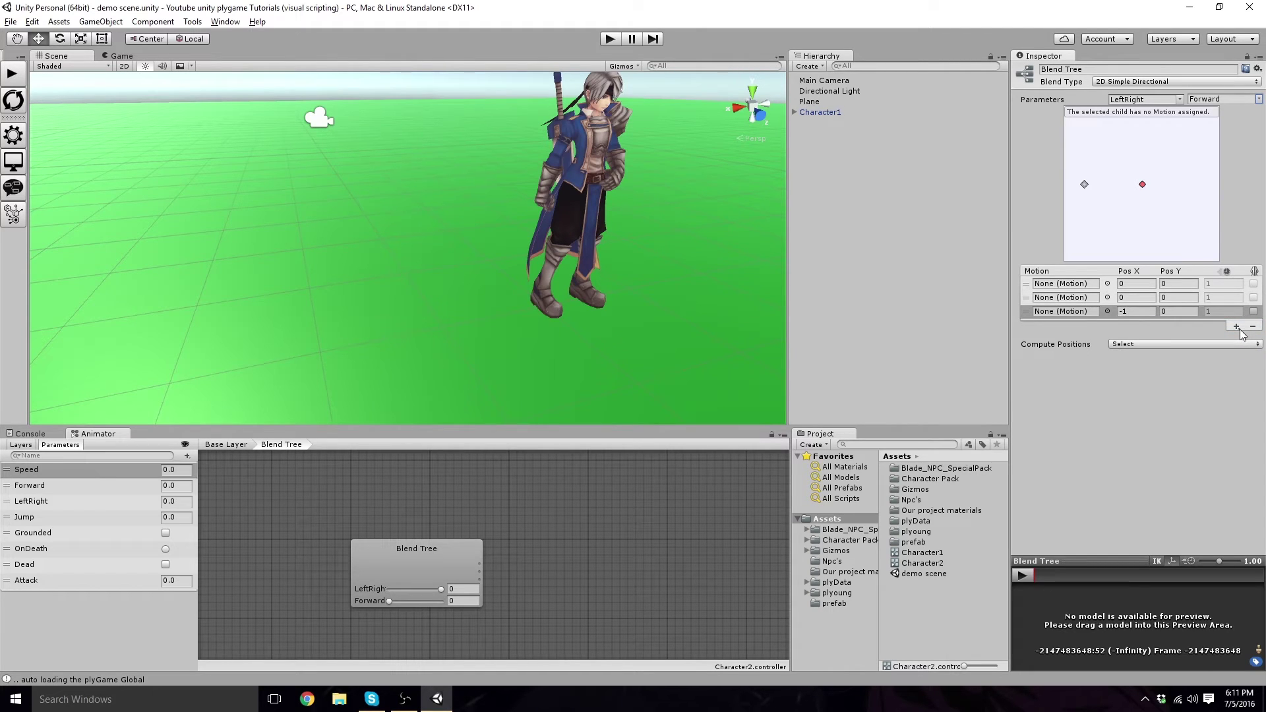
pyautogui.click(1235, 327)
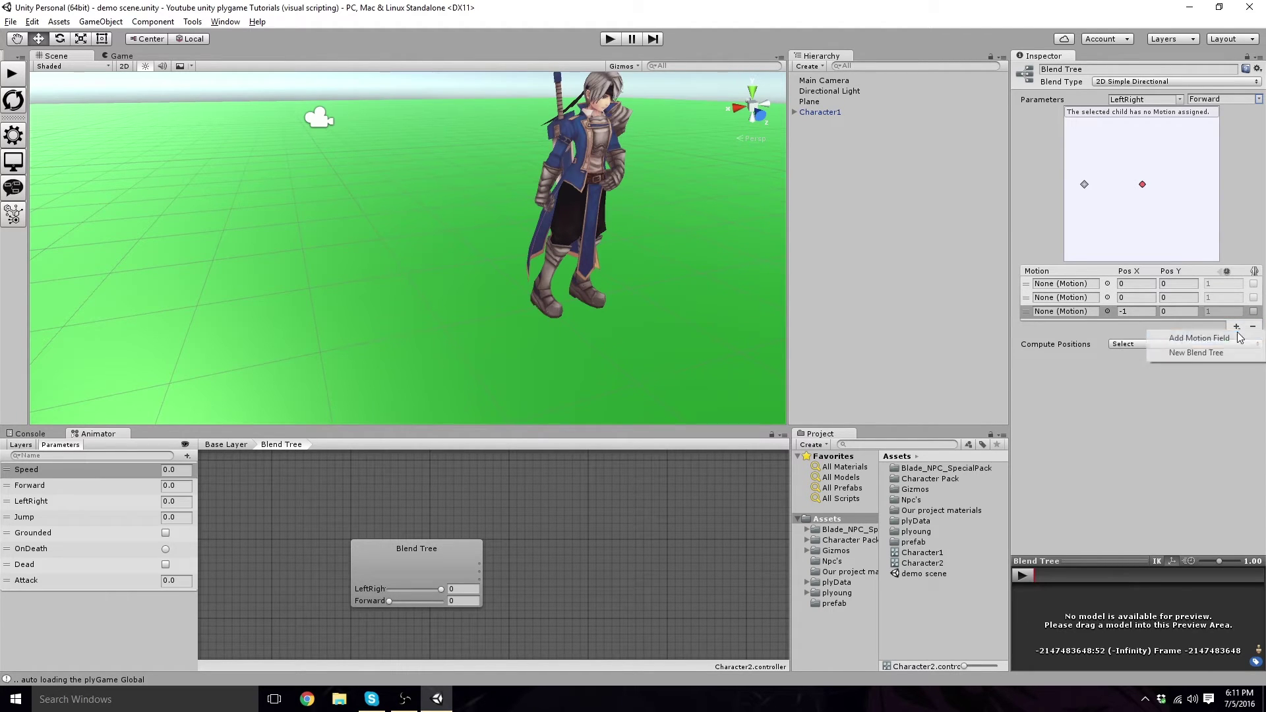
pyautogui.click(1226, 337)
pyautogui.click(1237, 340)
pyautogui.click(1200, 351)
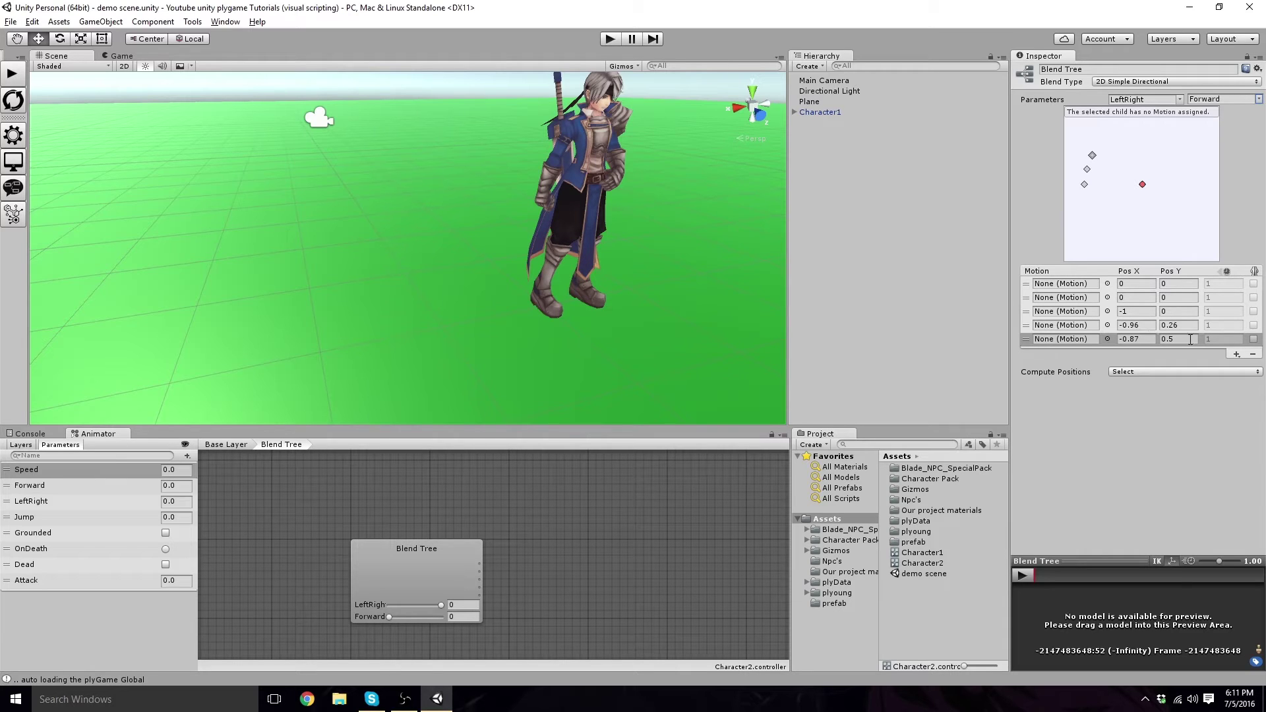
pyautogui.click(1236, 355)
pyautogui.click(1237, 365)
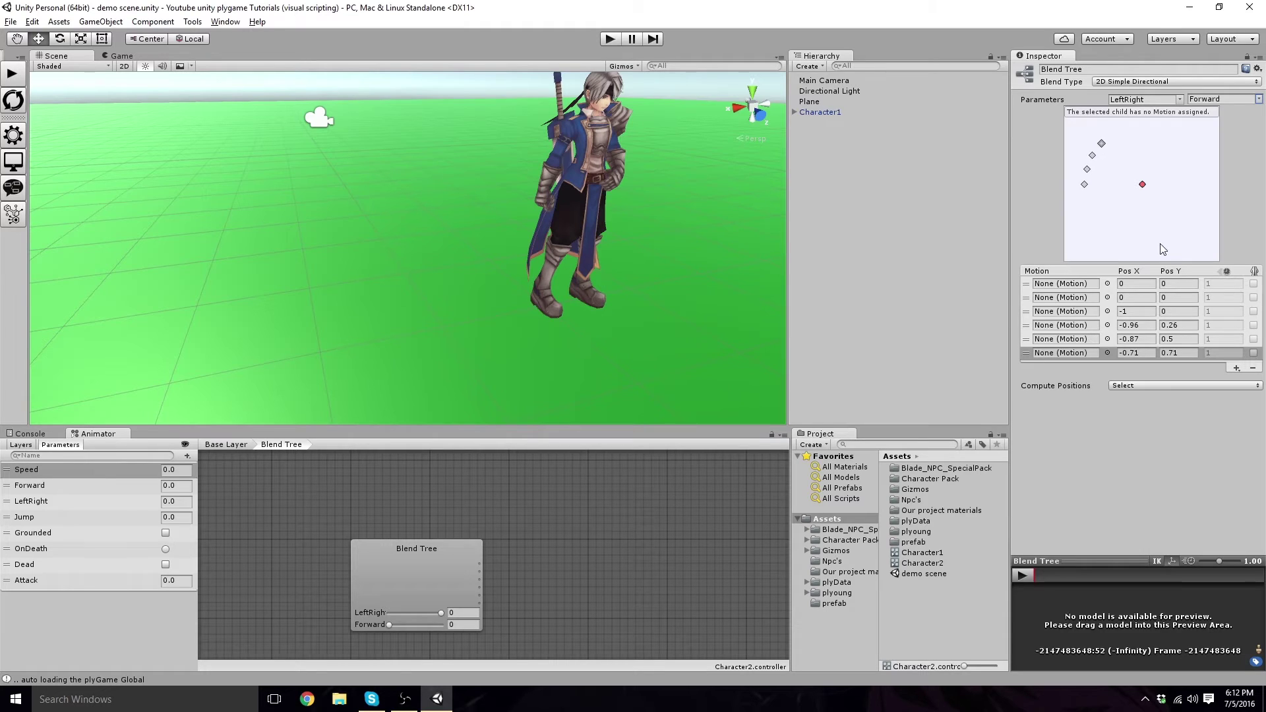
pyautogui.click(807, 530)
# - Browse into Blade_NPC_SpecialPack > Animation > Blade_warrior and widen the project panel
pyautogui.click(841, 541)
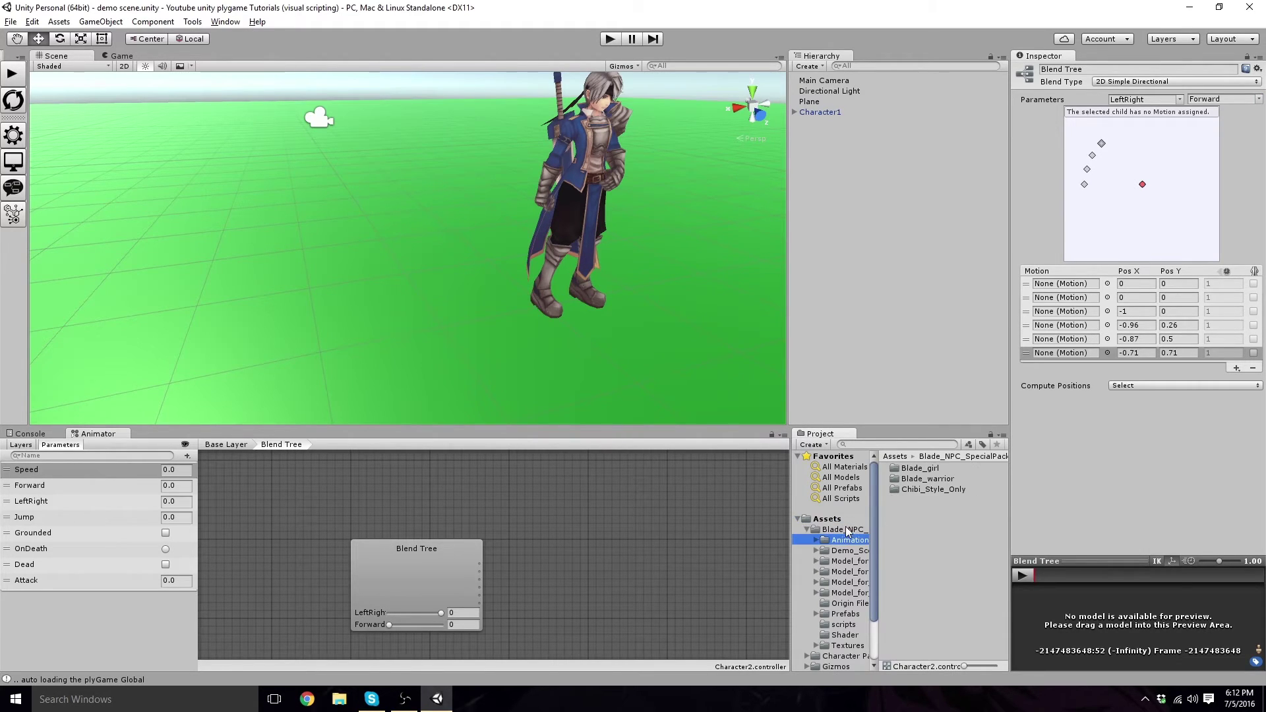
pyautogui.click(835, 531)
pyautogui.click(845, 541)
pyautogui.doubleClick(927, 480)
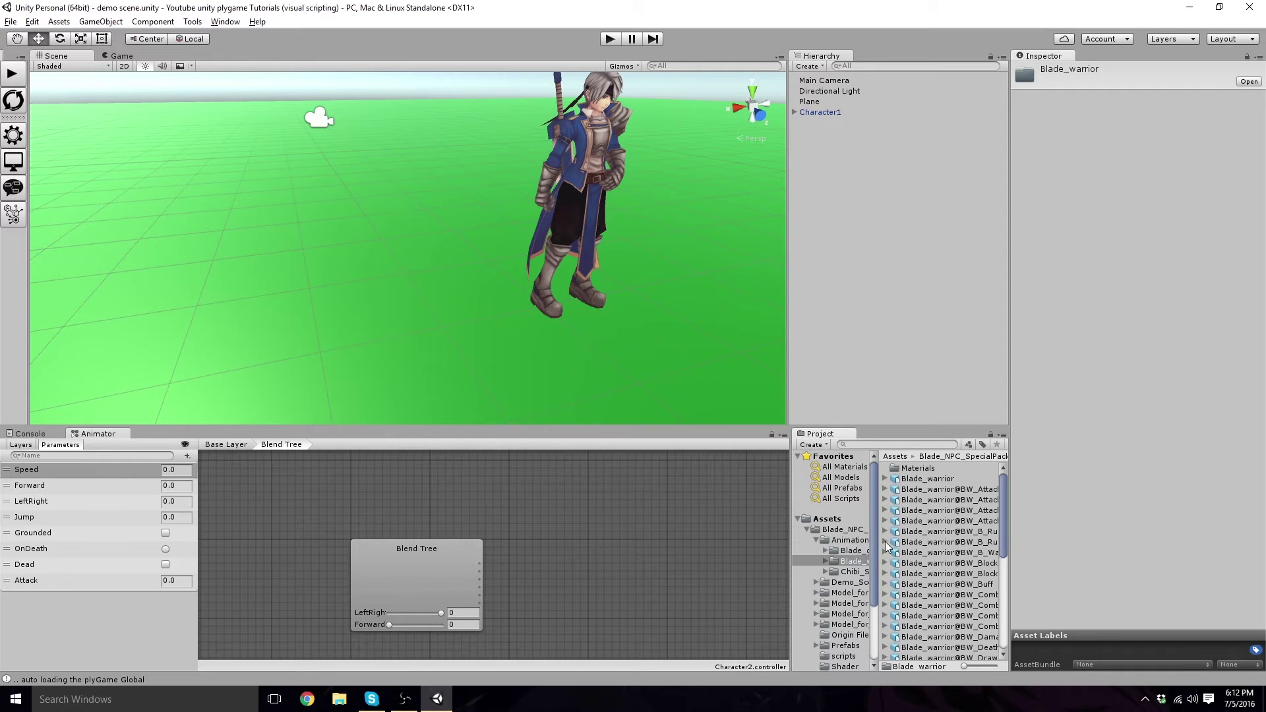
pyautogui.moveTo(791, 548); pyautogui.dragTo(693, 553)
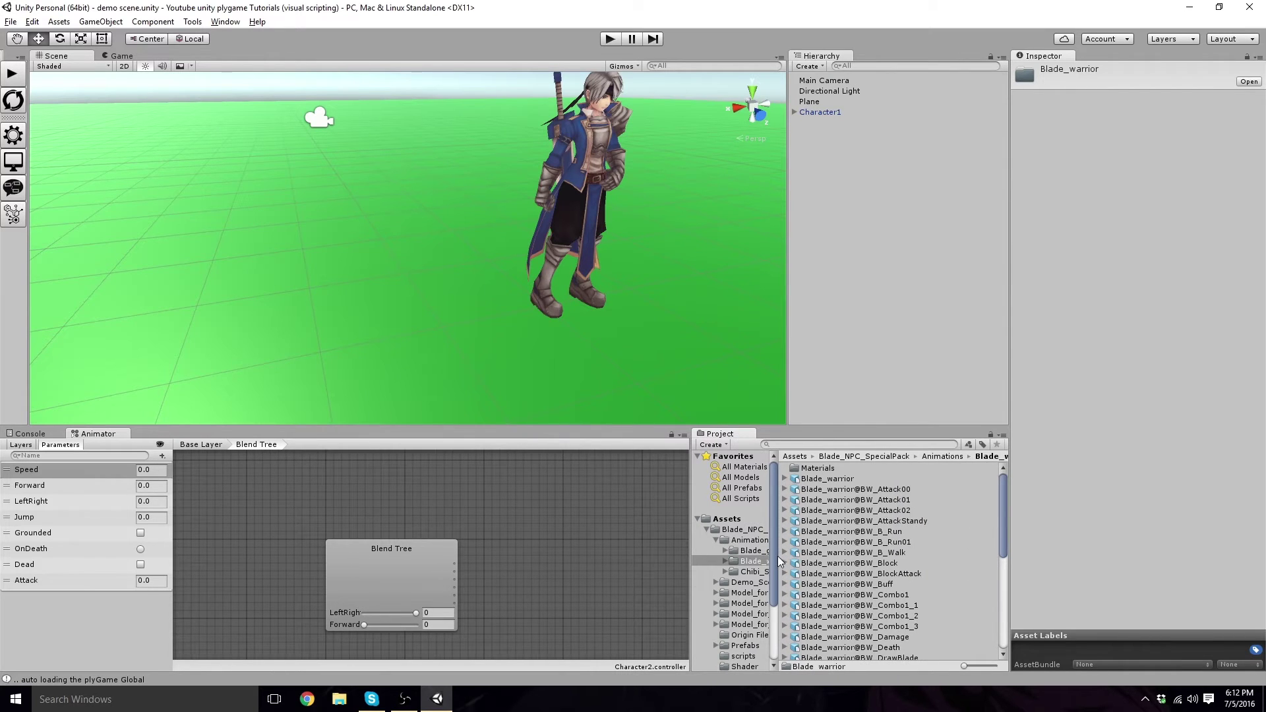
pyautogui.moveTo(780, 562); pyautogui.dragTo(826, 573)
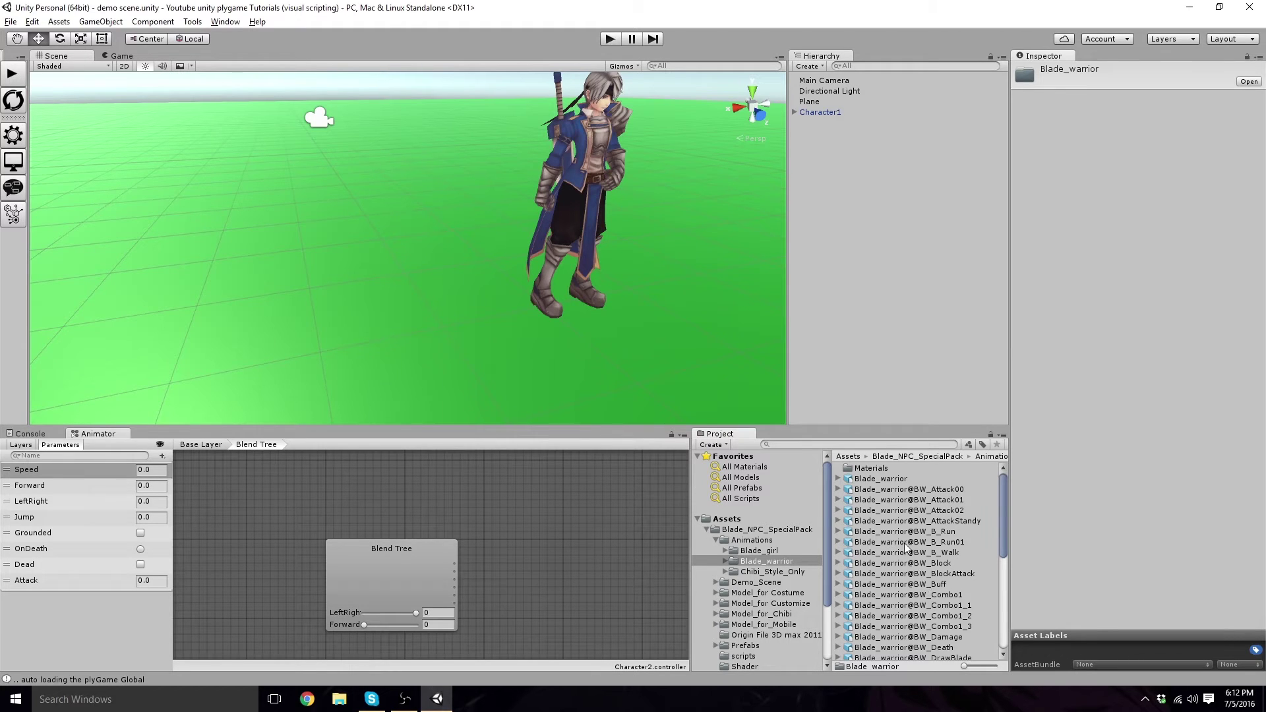
# - Show the import settings of the Blade_warrior@BW_B_Run01 clip
pyautogui.click(839, 542)
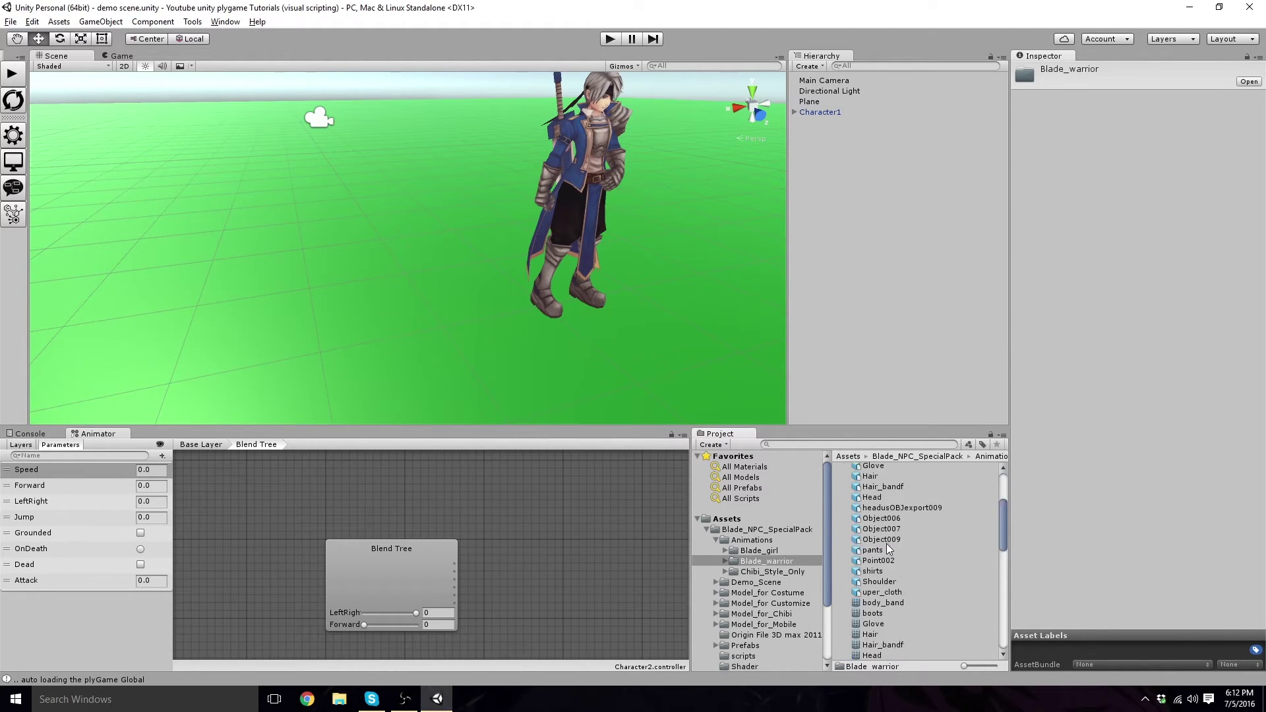
pyautogui.scroll(-5, 844, 547)
pyautogui.scroll(5, 846, 549)
pyautogui.click(838, 542)
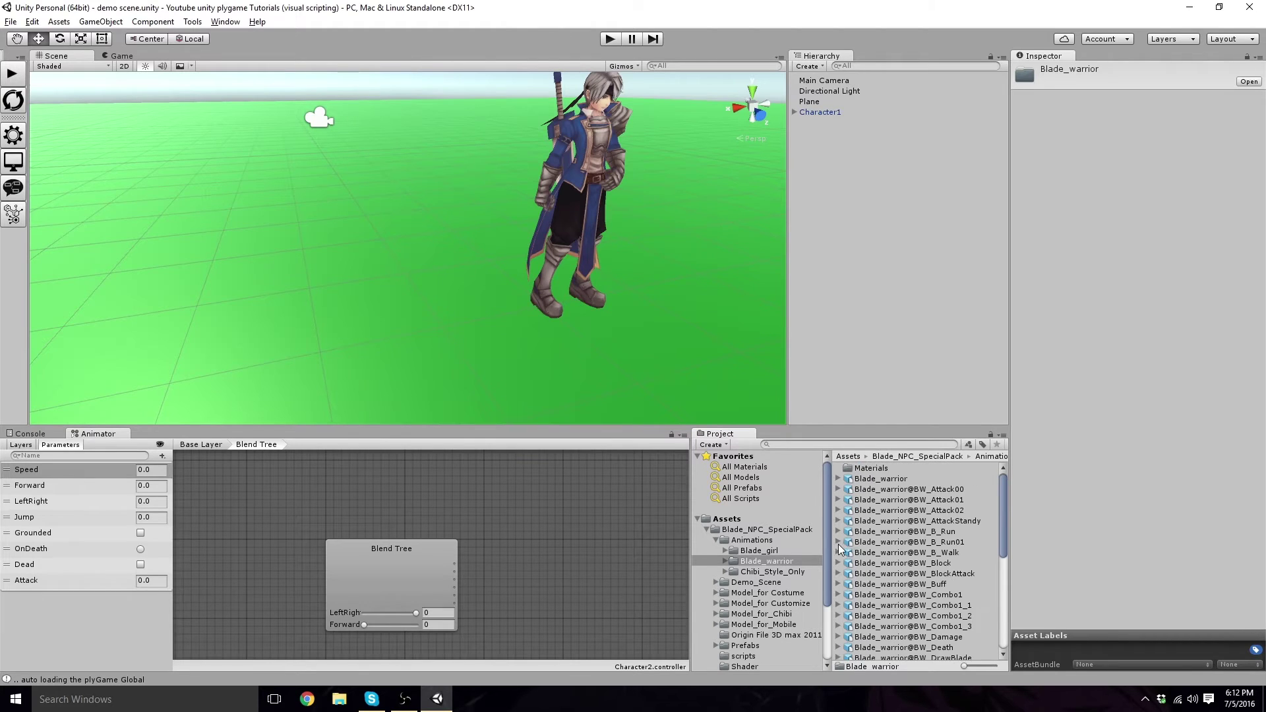
pyautogui.click(879, 544)
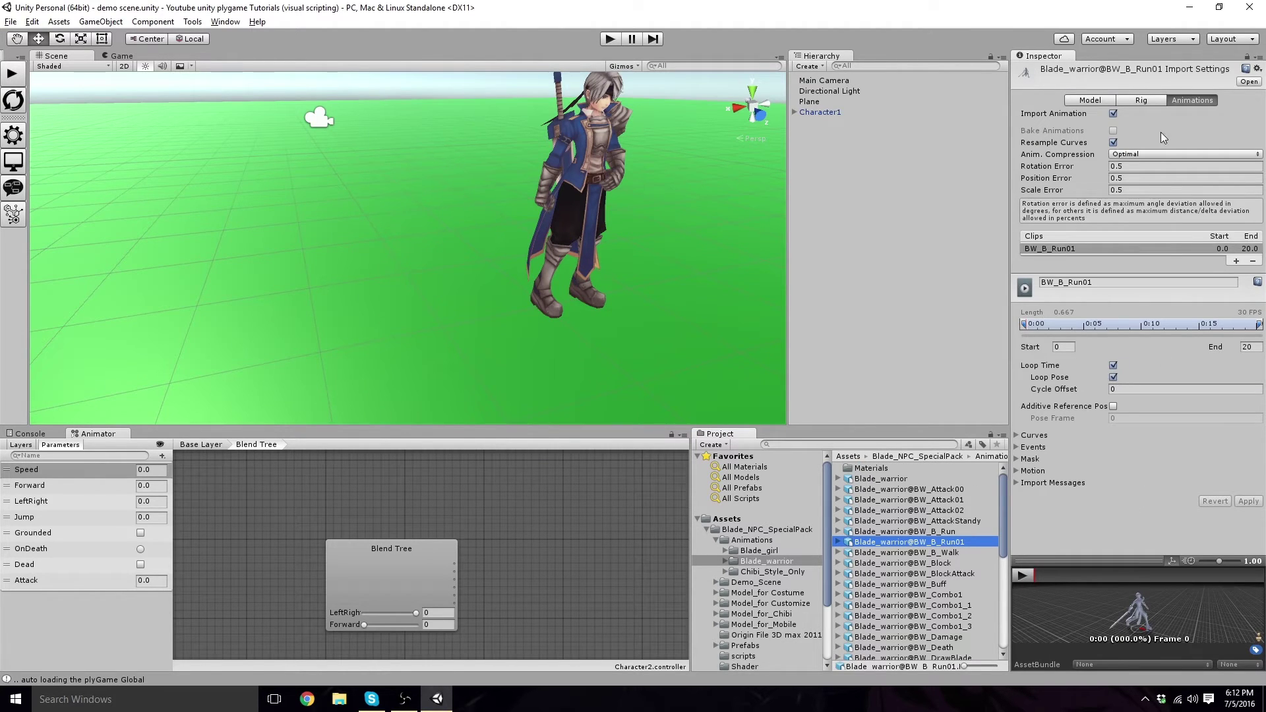
# - Check that BW_B_Run01's rig Animation Type is Generic, then clear the selection
pyautogui.click(1139, 101)
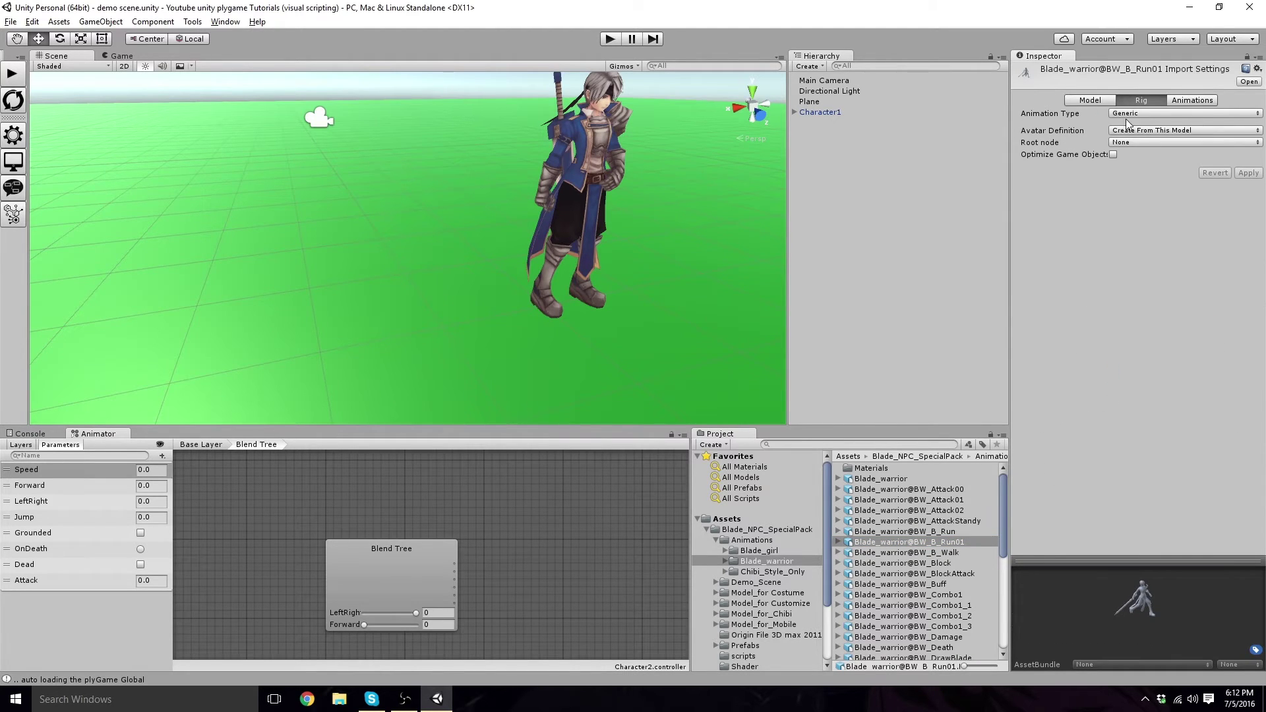
pyautogui.click(1149, 115)
pyautogui.click(914, 231)
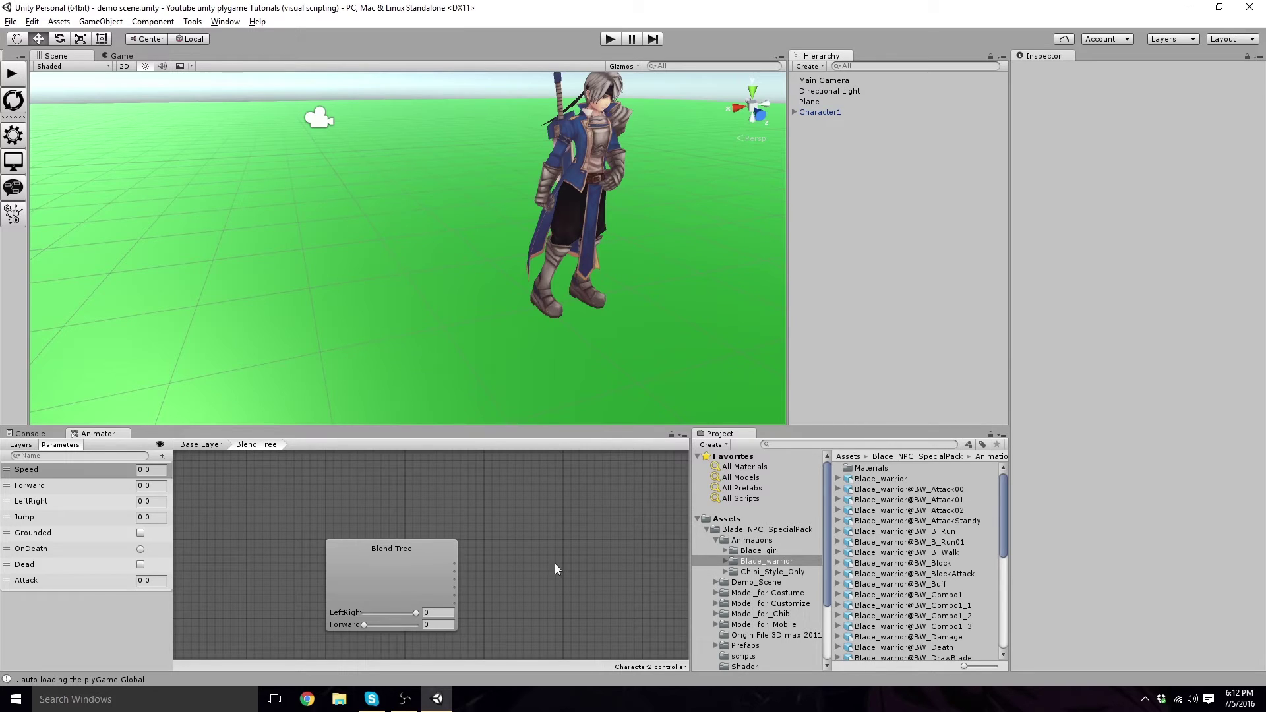
# - Assign the BW_Run01 clip to a Blend Tree motion slot
pyautogui.click(406, 578)
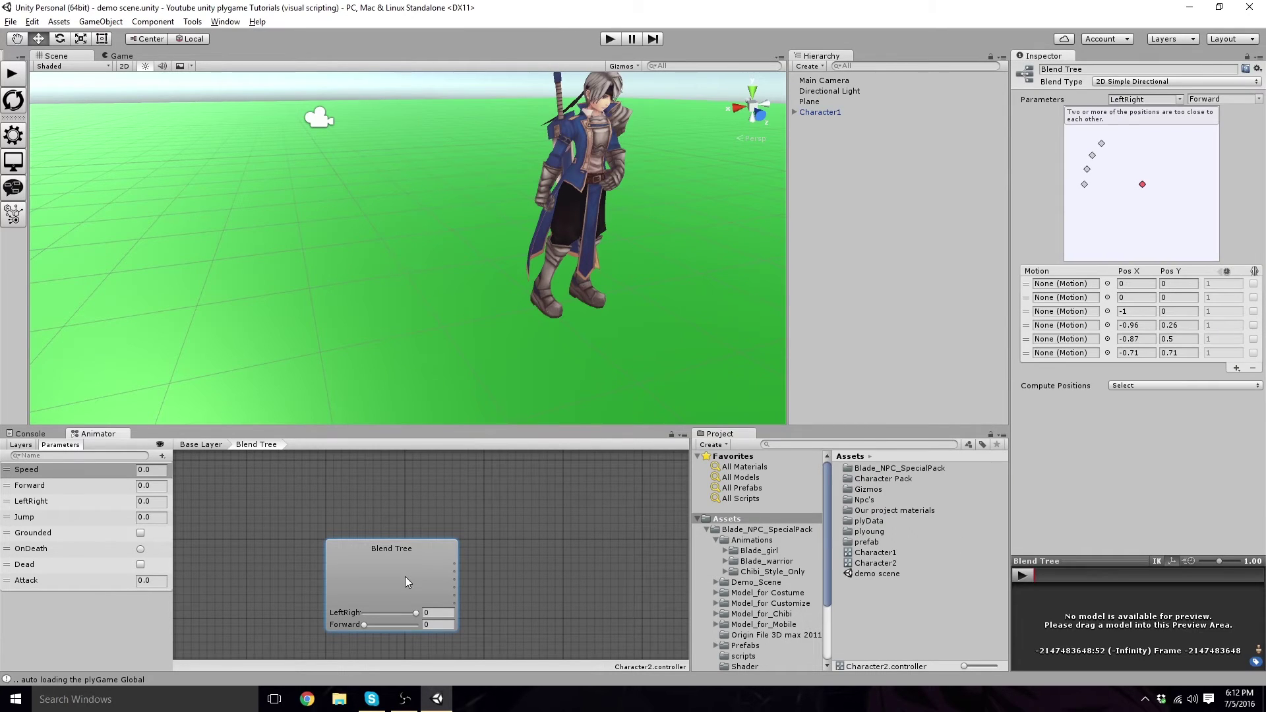
pyautogui.click(761, 561)
pyautogui.scroll(-3, 921, 537)
pyautogui.scroll(-5, 921, 537)
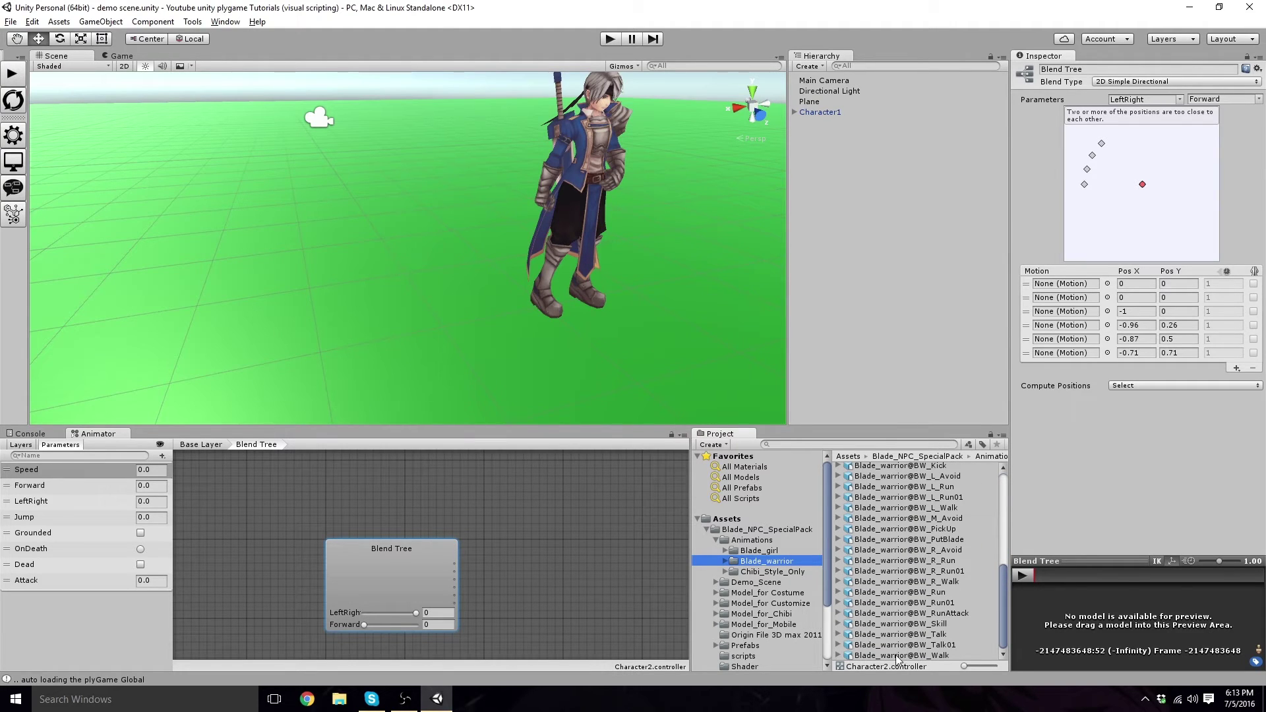
pyautogui.click(840, 603)
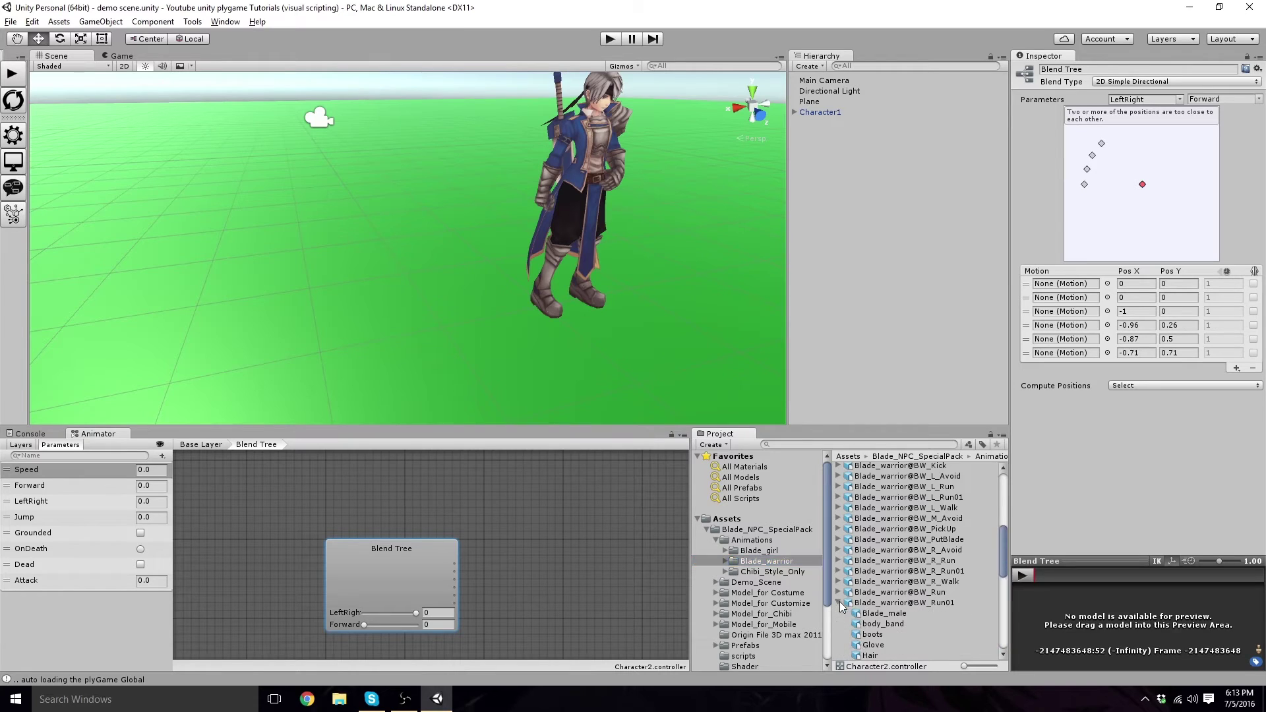
pyautogui.scroll(-5, 881, 627)
pyautogui.scroll(-3, 881, 626)
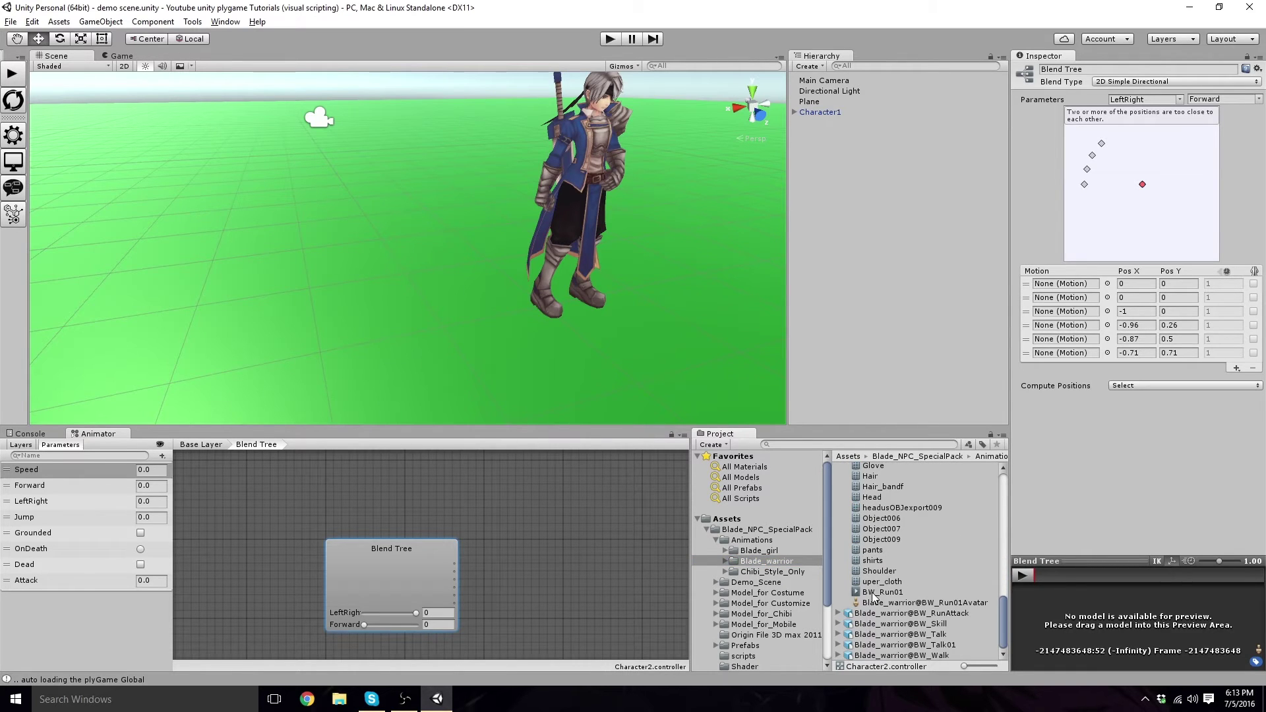
pyautogui.moveTo(875, 593); pyautogui.dragTo(1081, 288)
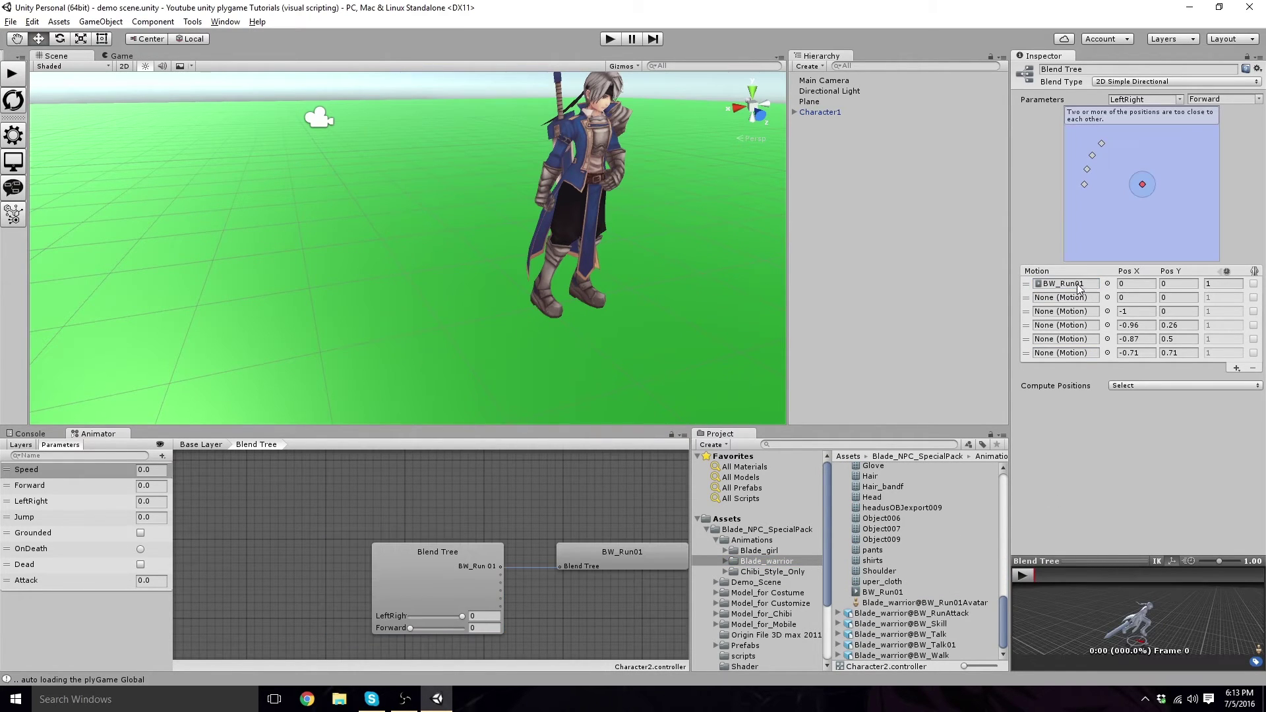
# - Assign the BW_B_Run01 clip to the slot at -0.96, 0.26 and collapse its asset
pyautogui.scroll(3, 905, 580)
pyautogui.scroll(3, 904, 580)
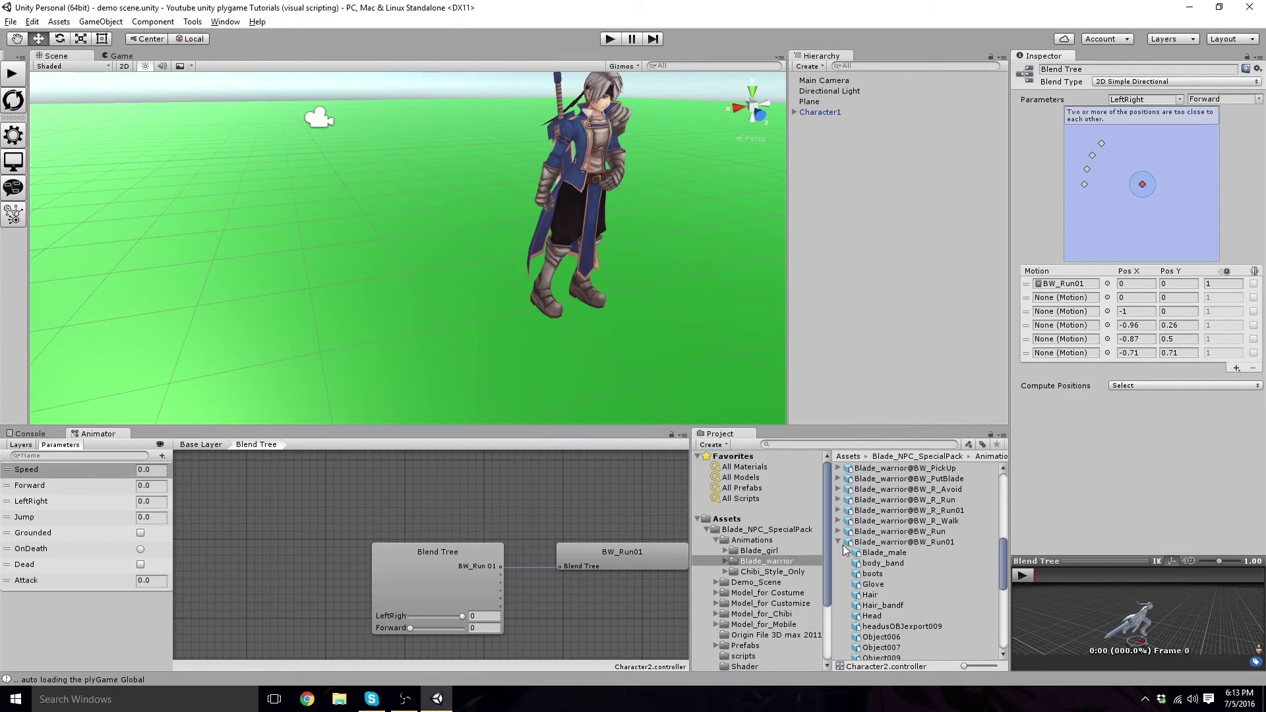
pyautogui.scroll(5, 865, 549)
pyautogui.scroll(3, 868, 549)
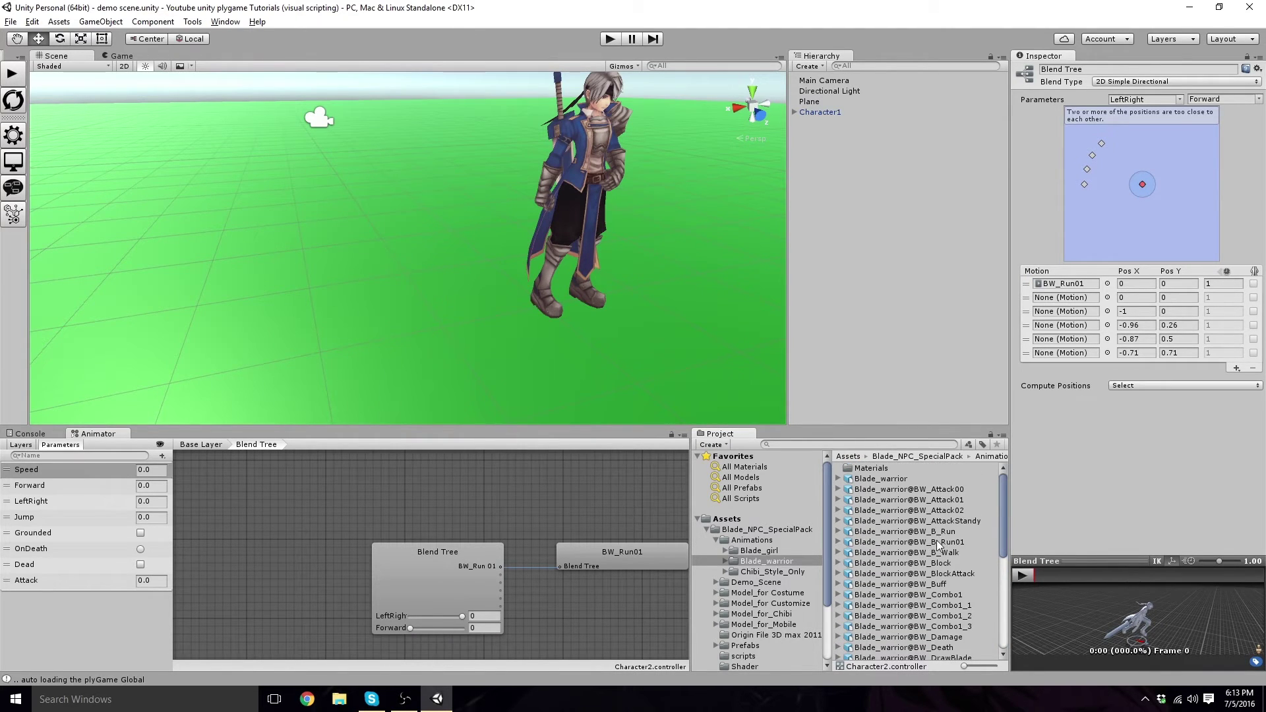
pyautogui.click(839, 542)
pyautogui.scroll(-6, 877, 580)
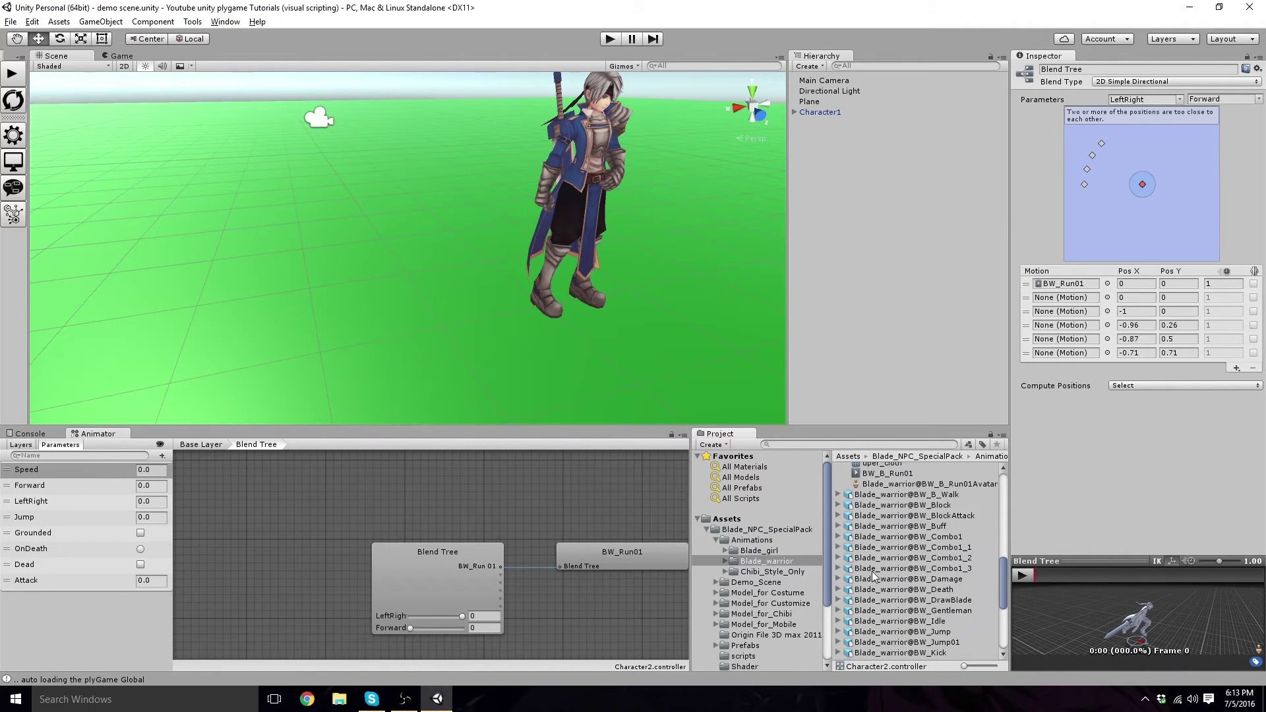
pyautogui.scroll(3, 877, 581)
pyautogui.moveTo(881, 592); pyautogui.dragTo(1083, 328)
pyautogui.scroll(-3, 897, 557)
pyautogui.scroll(5, 897, 557)
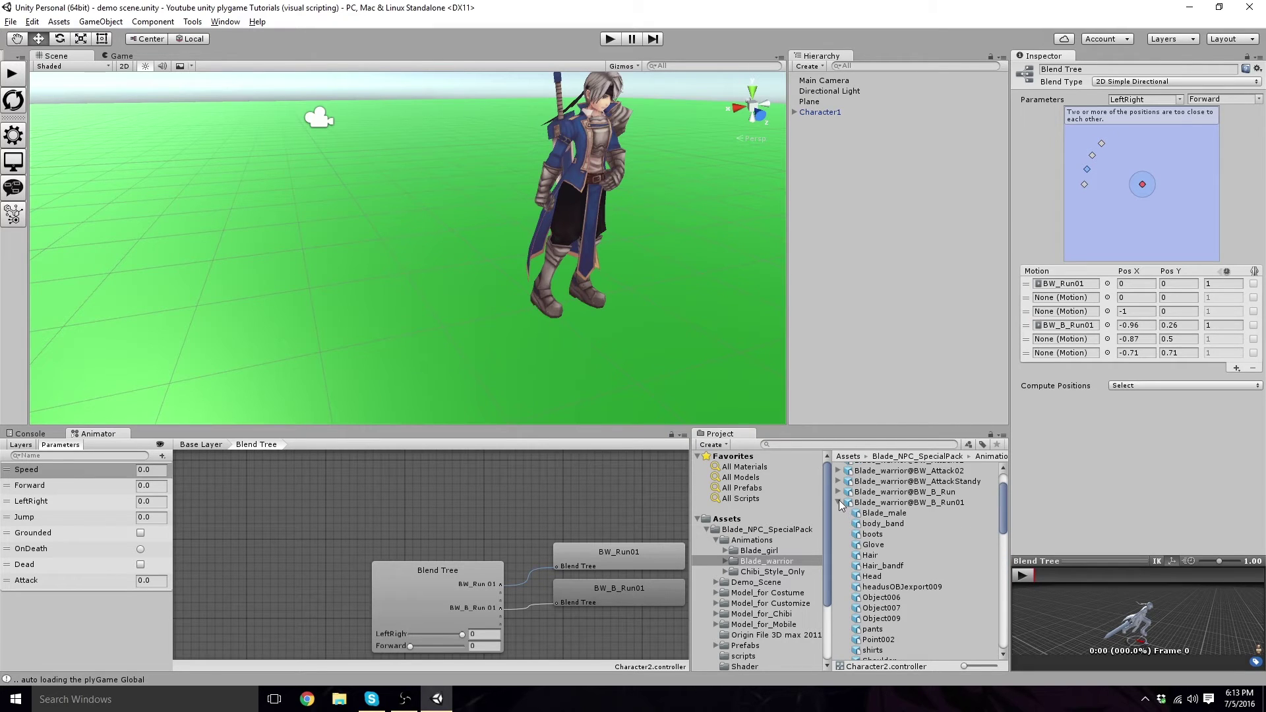
pyautogui.click(839, 502)
pyautogui.scroll(3, 882, 545)
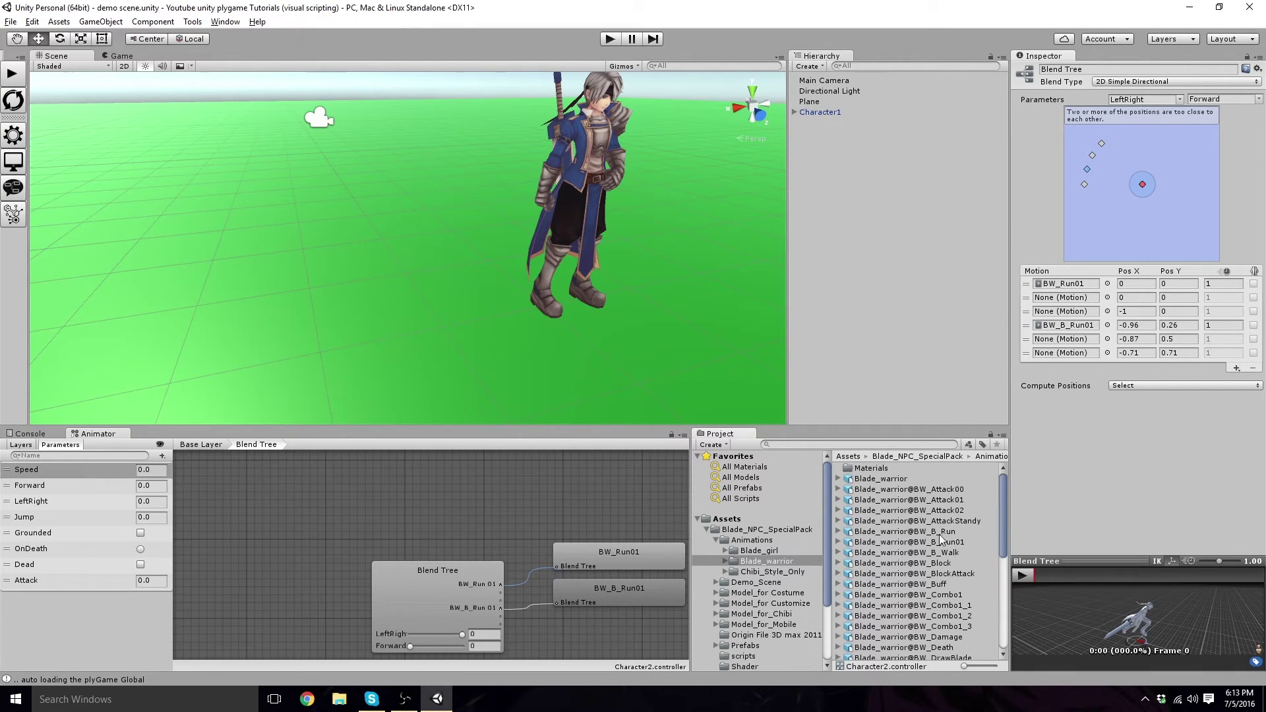
pyautogui.scroll(-2, 943, 538)
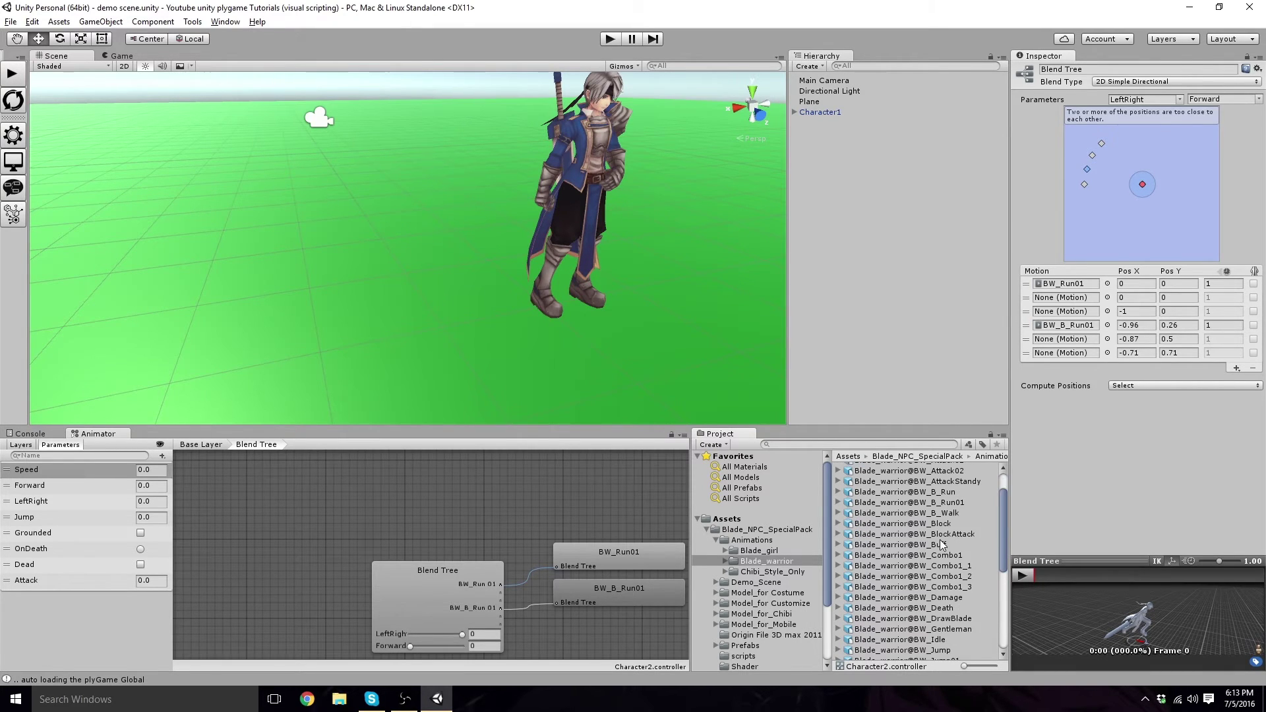
# - Add a seventh motion field at -0.5, 0.87 and drop the BW_AttackStandy clip into it
pyautogui.click(1237, 369)
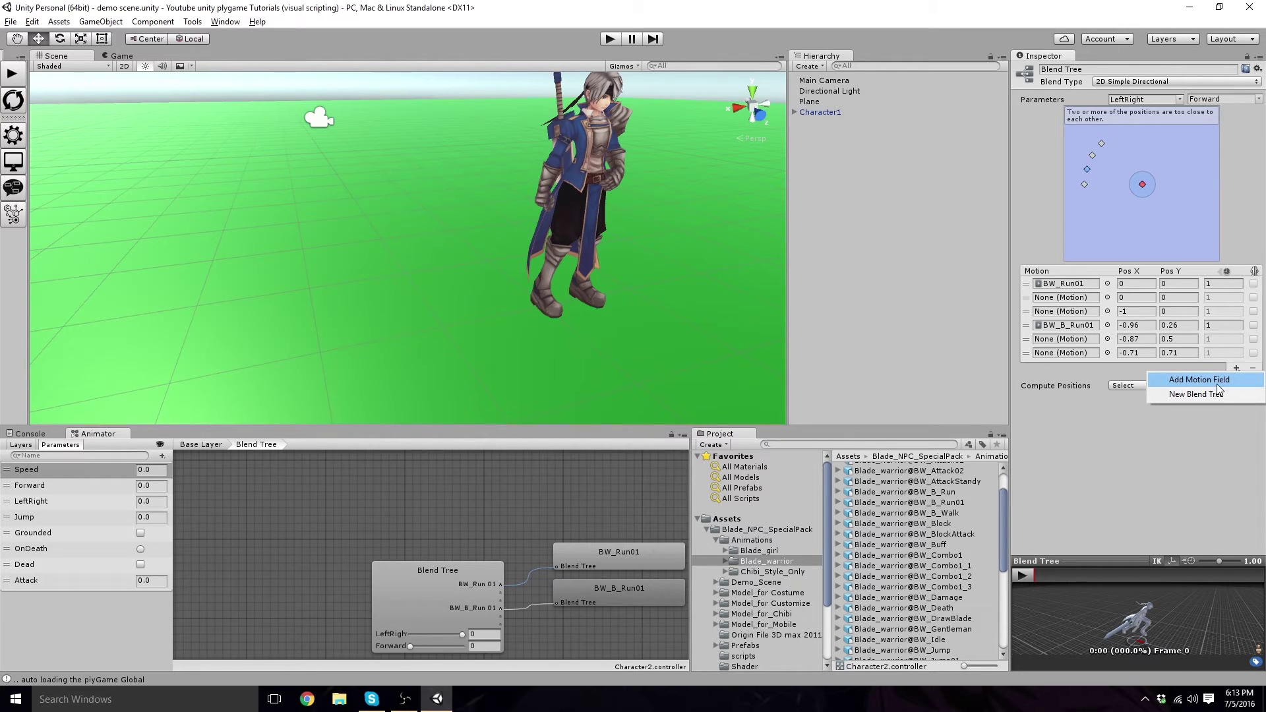
pyautogui.click(1213, 381)
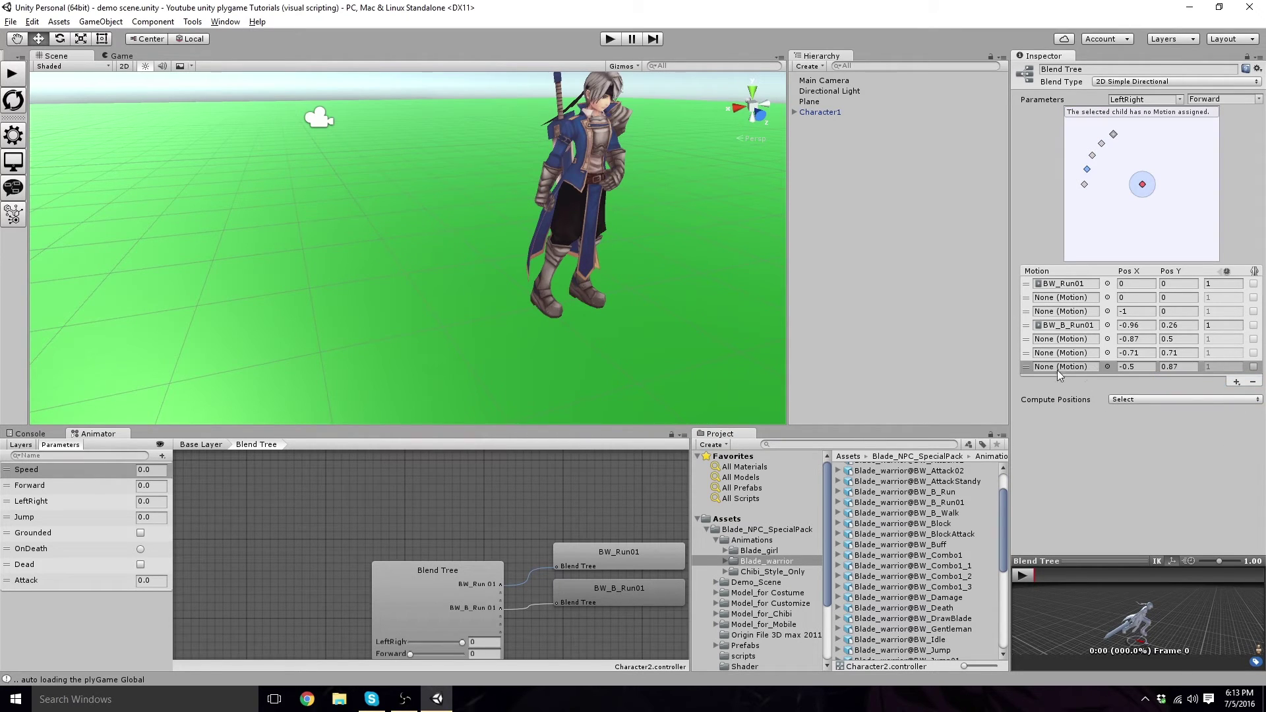
pyautogui.scroll(2, 892, 534)
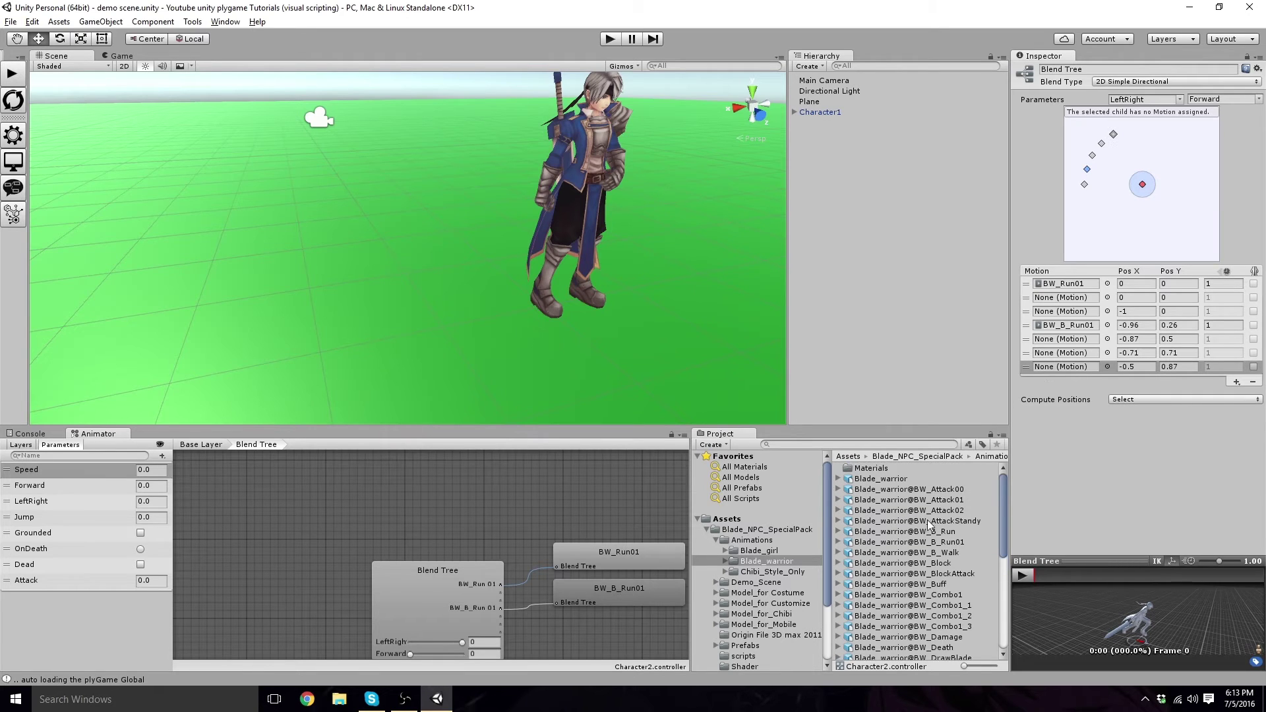
pyautogui.click(839, 521)
pyautogui.scroll(-2, 879, 539)
pyautogui.scroll(-3, 881, 547)
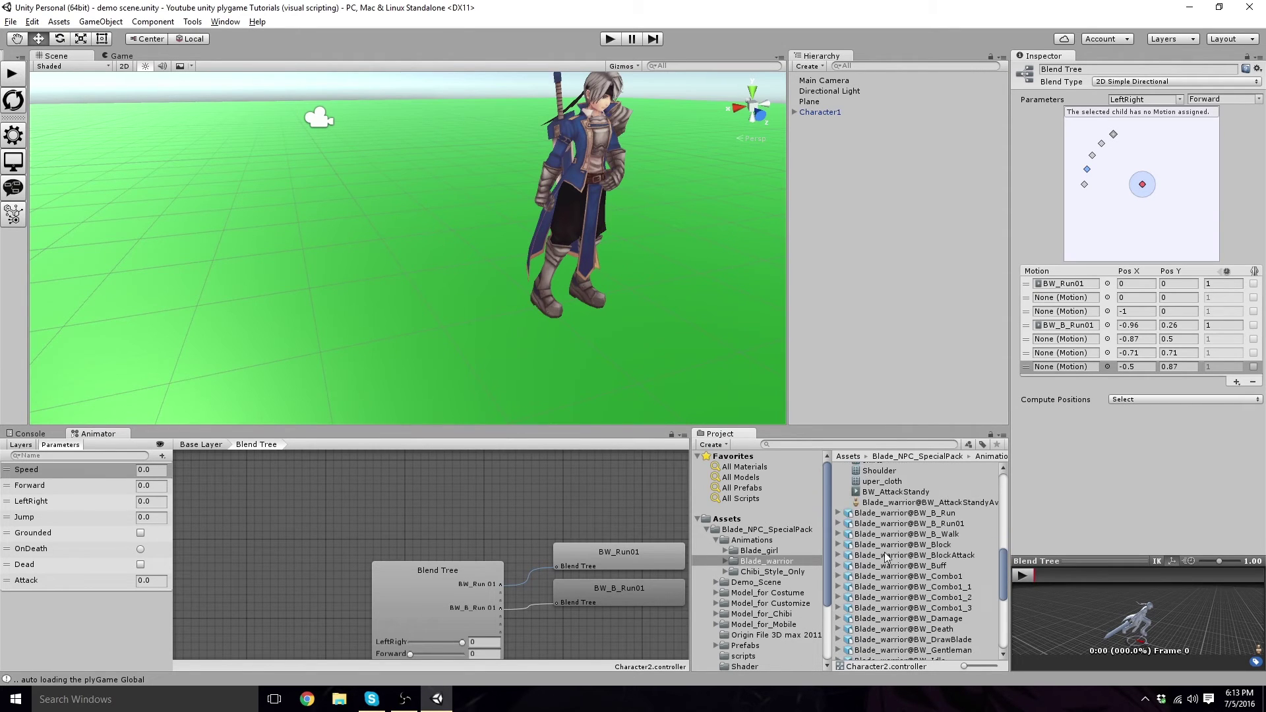
pyautogui.moveTo(888, 571); pyautogui.dragTo(1076, 367)
pyautogui.scroll(3, 903, 555)
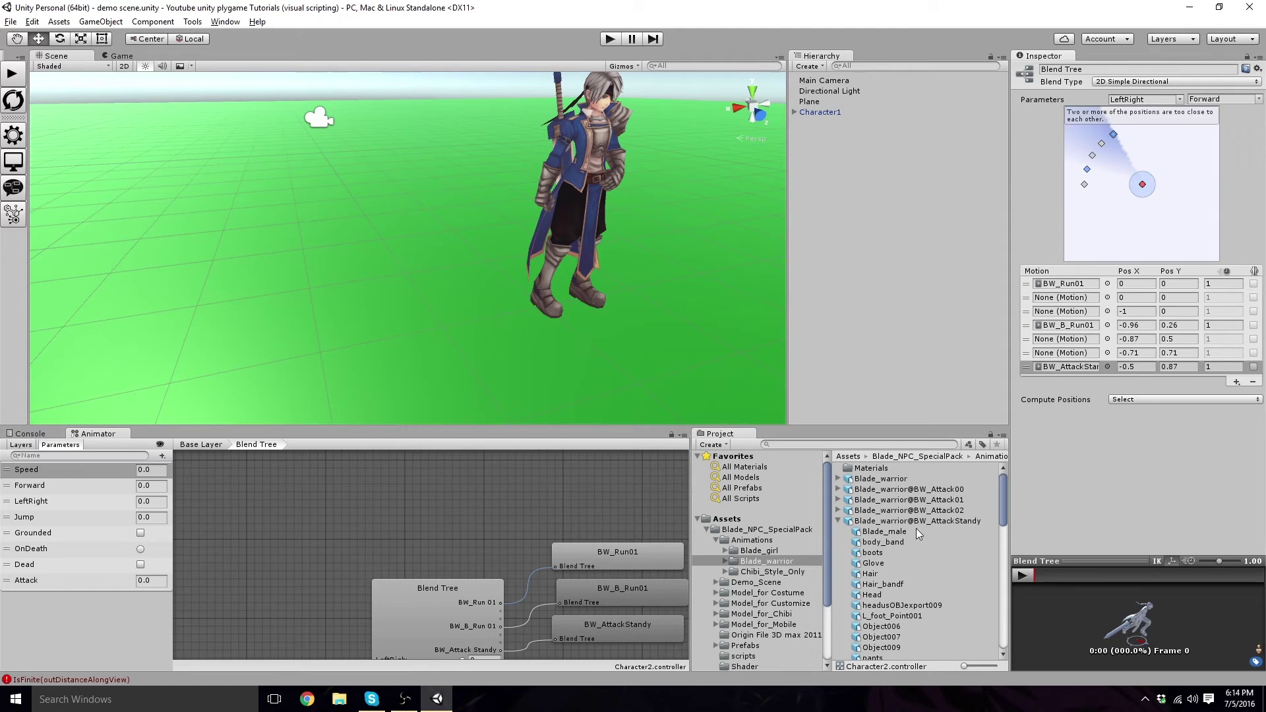
# - Expand BW_L_Run01 and assign its clip to the second motion slot
pyautogui.scroll(-5, 920, 555)
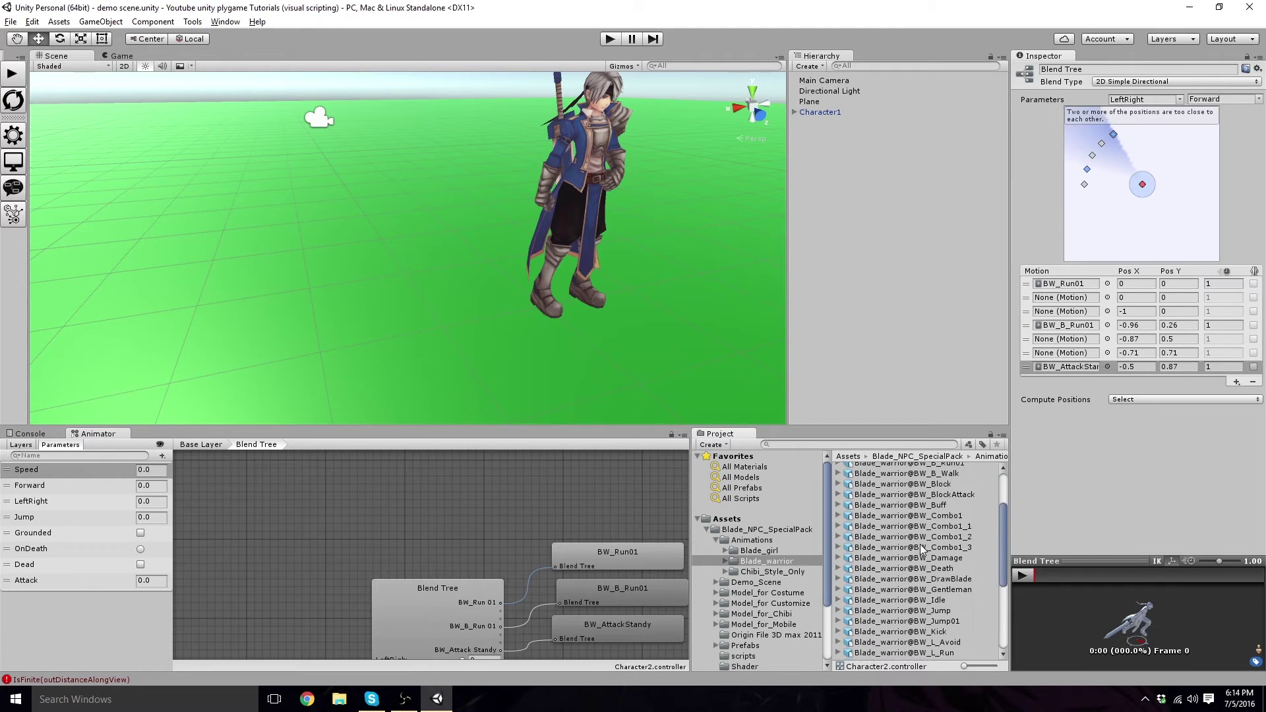
pyautogui.scroll(-3, 921, 560)
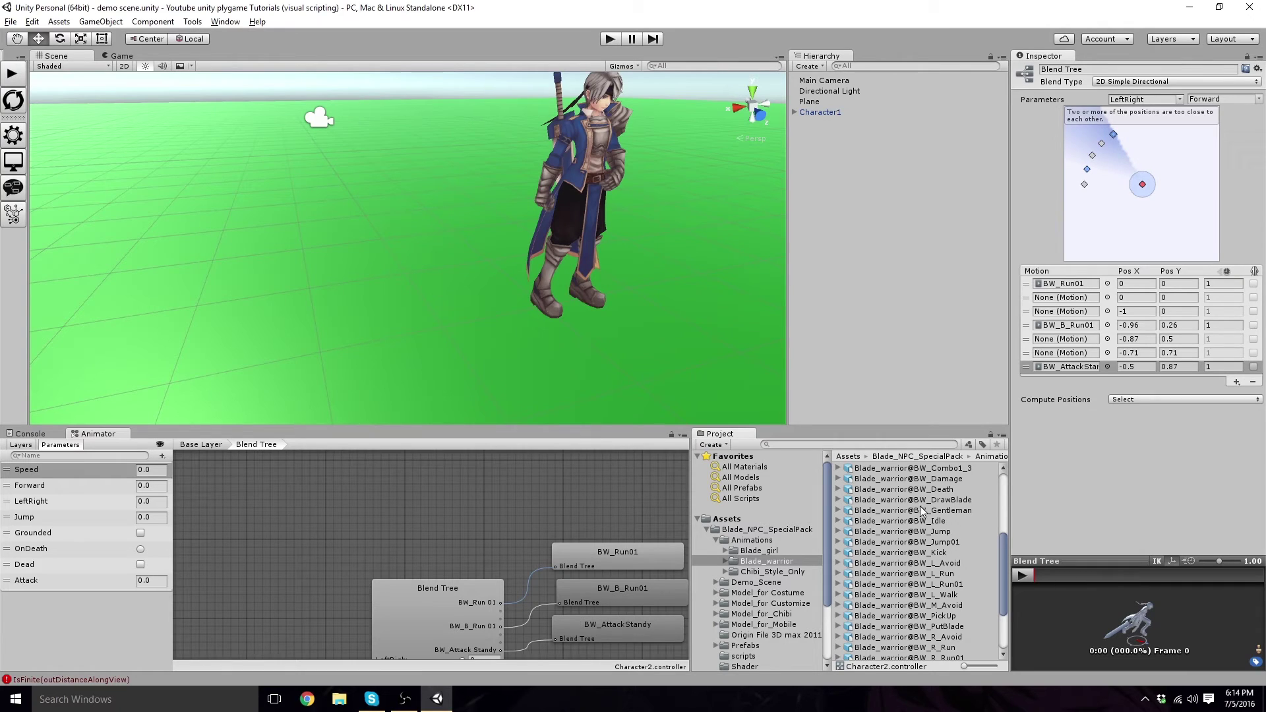
pyautogui.scroll(-3, 919, 527)
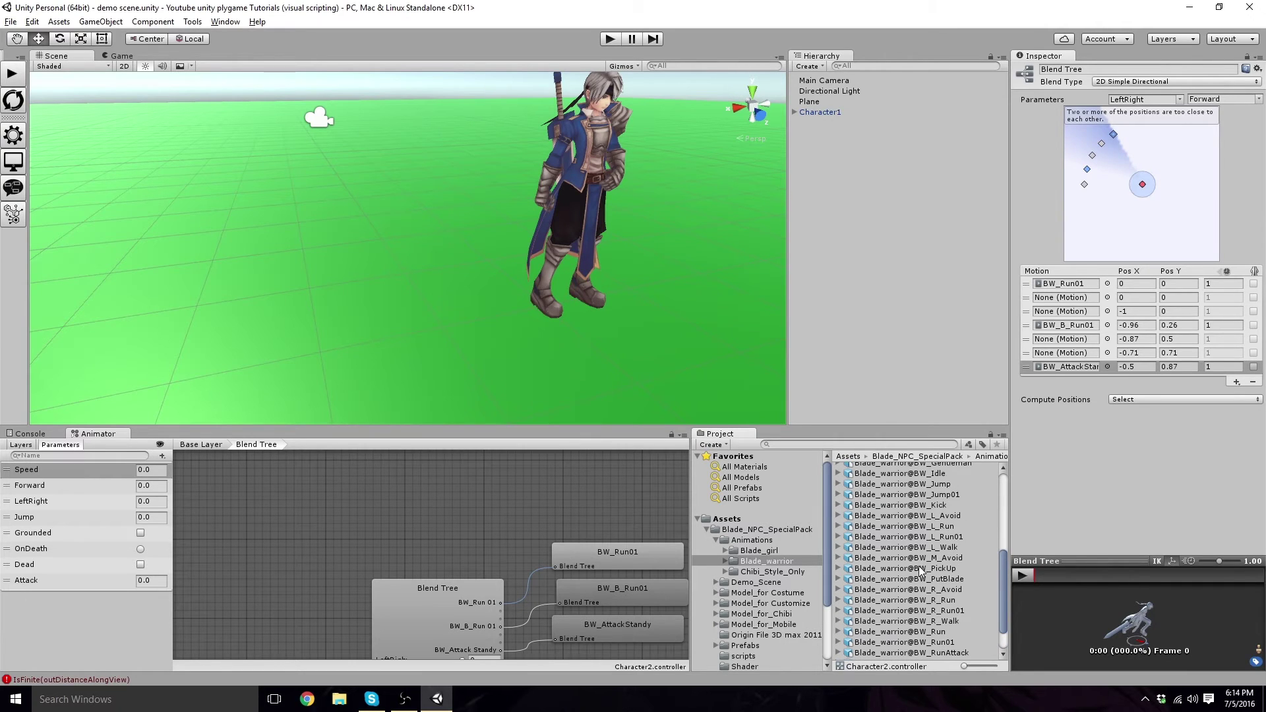
pyautogui.click(838, 536)
pyautogui.scroll(-5, 895, 575)
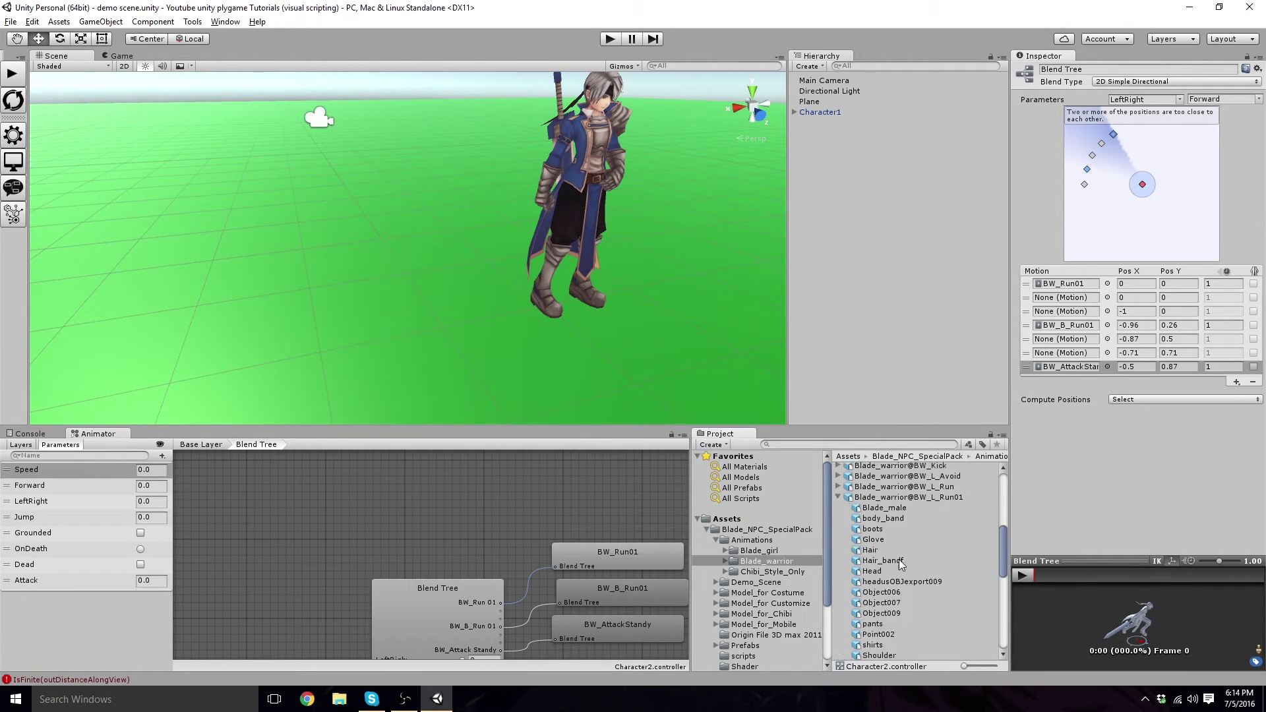
pyautogui.scroll(-5, 895, 575)
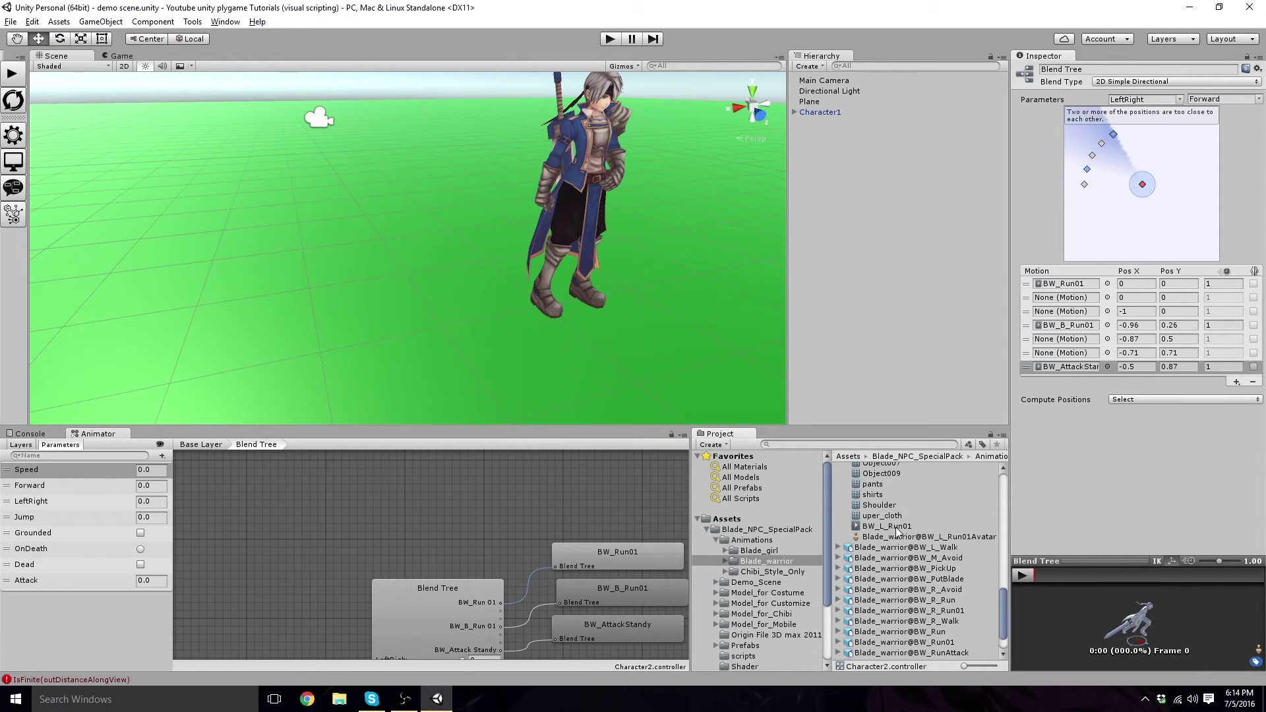
pyautogui.moveTo(1134, 310); pyautogui.dragTo(1075, 297)
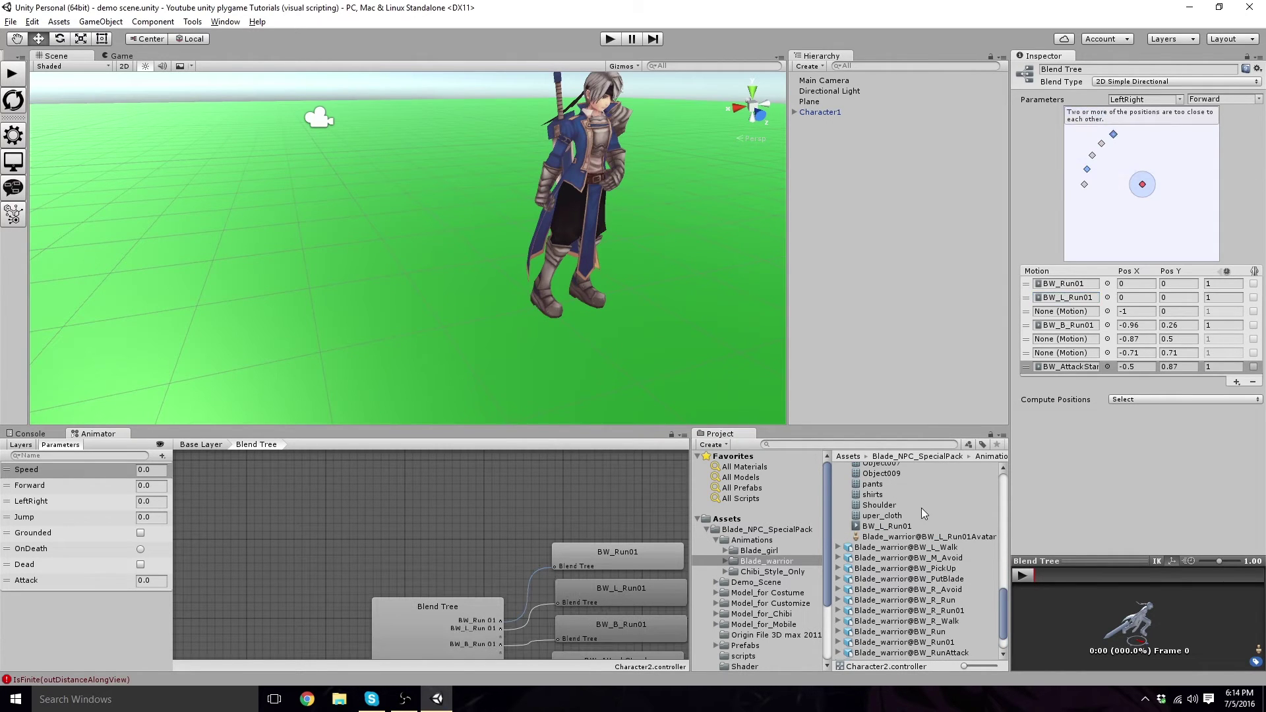
# - Check BW_L_Run01's clip settings, then assign it to the fifth motion slot too
pyautogui.click(883, 527)
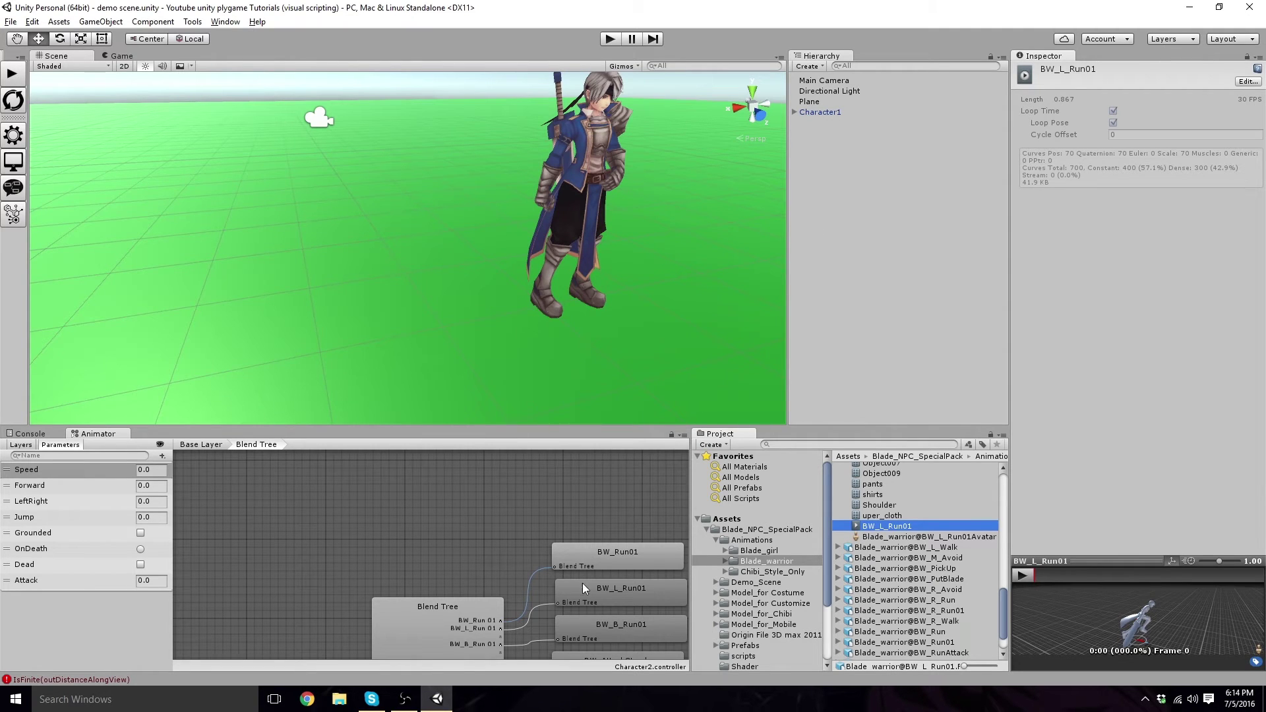
pyautogui.click(448, 614)
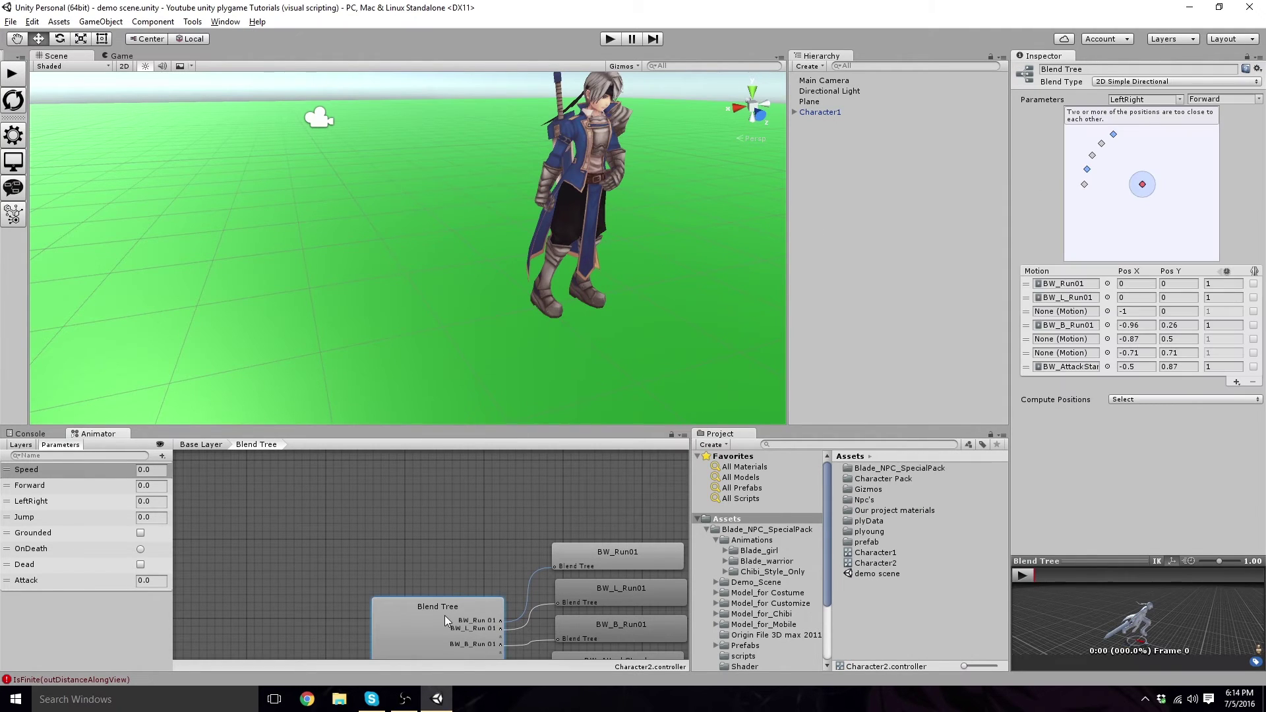
pyautogui.click(764, 562)
pyautogui.scroll(-10, 924, 563)
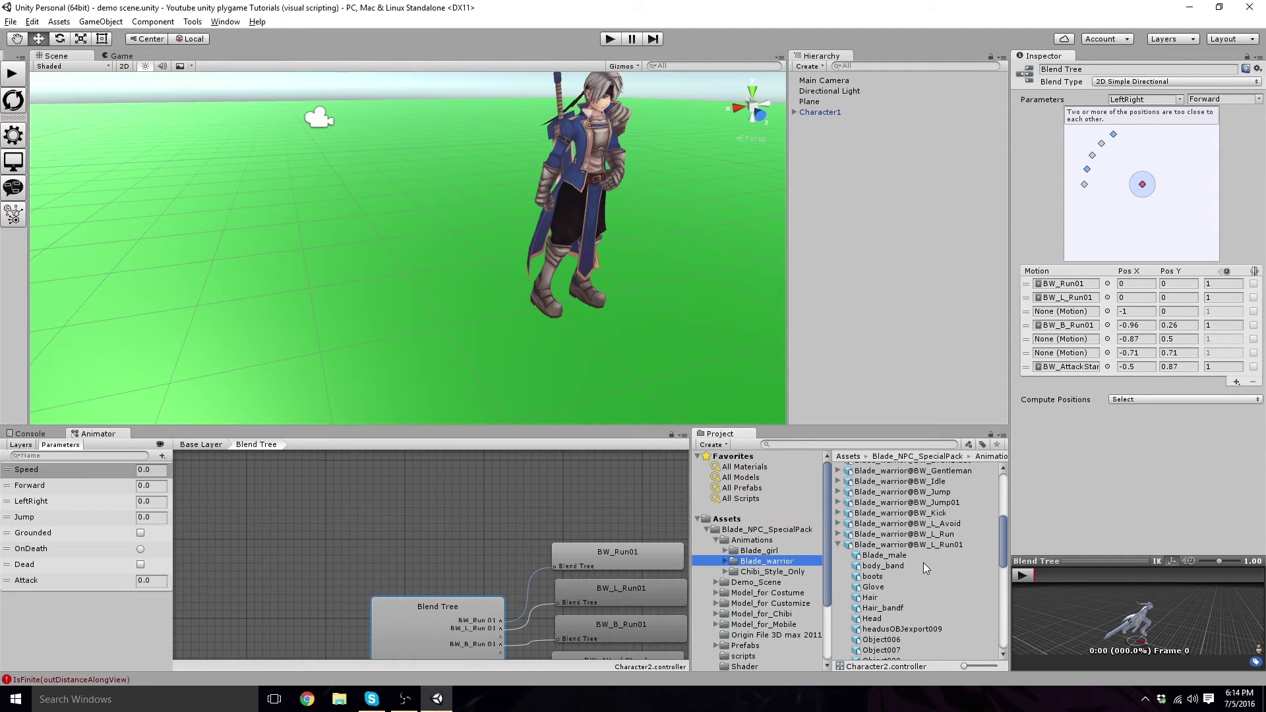
pyautogui.moveTo(874, 634); pyautogui.dragTo(1067, 338)
pyautogui.scroll(5, 886, 519)
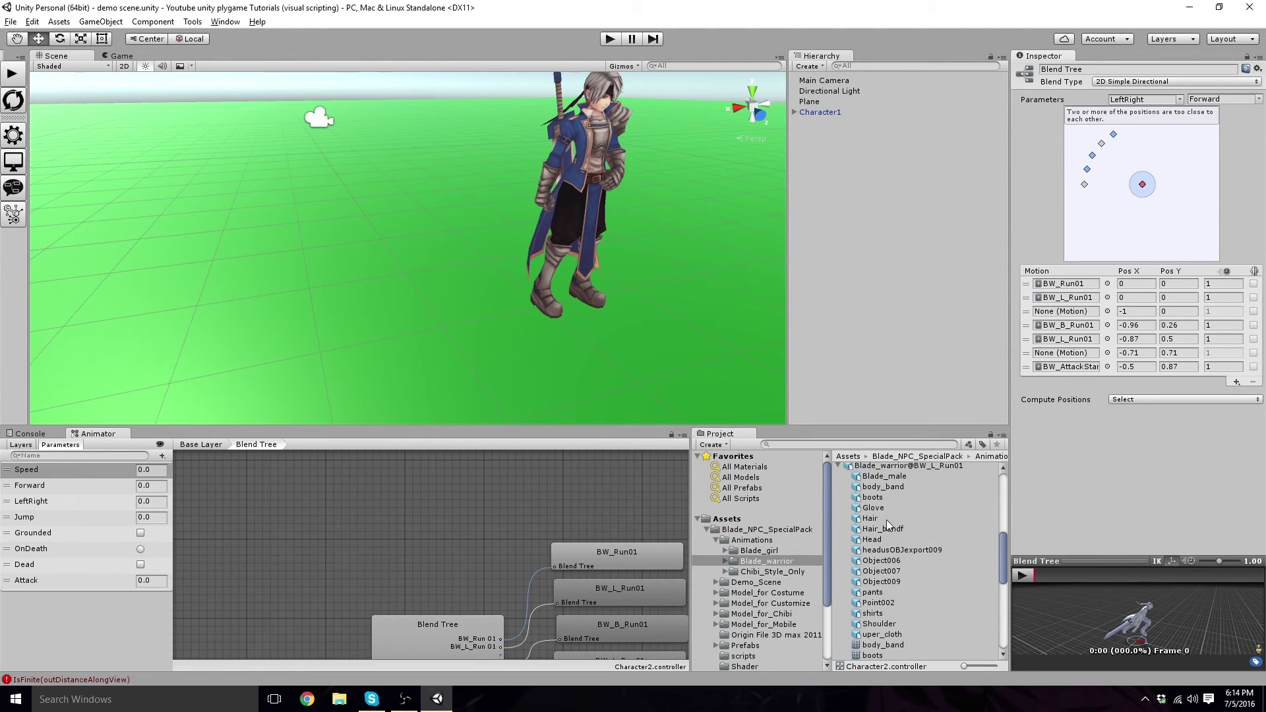
pyautogui.click(838, 623)
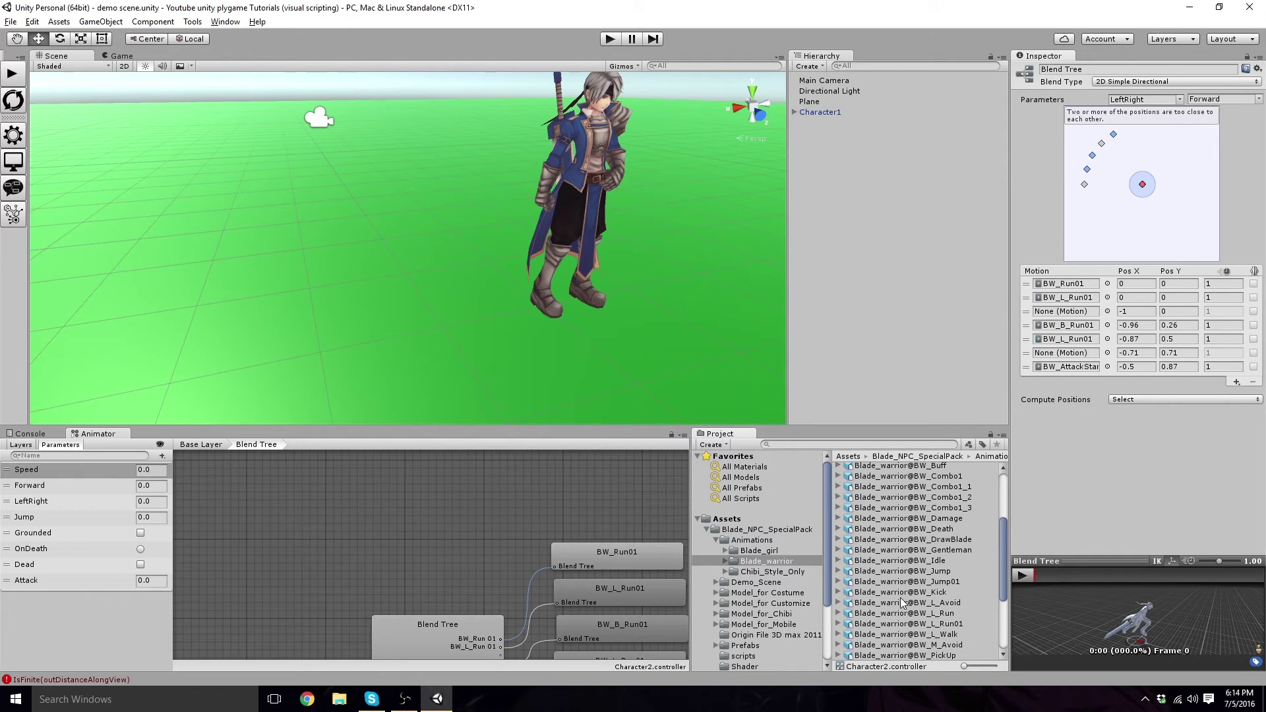
# - Assign the BW_R_Run01 clip to the two remaining empty slots and collapse the pack folders
pyautogui.scroll(-4, 900, 597)
pyautogui.scroll(8, 904, 605)
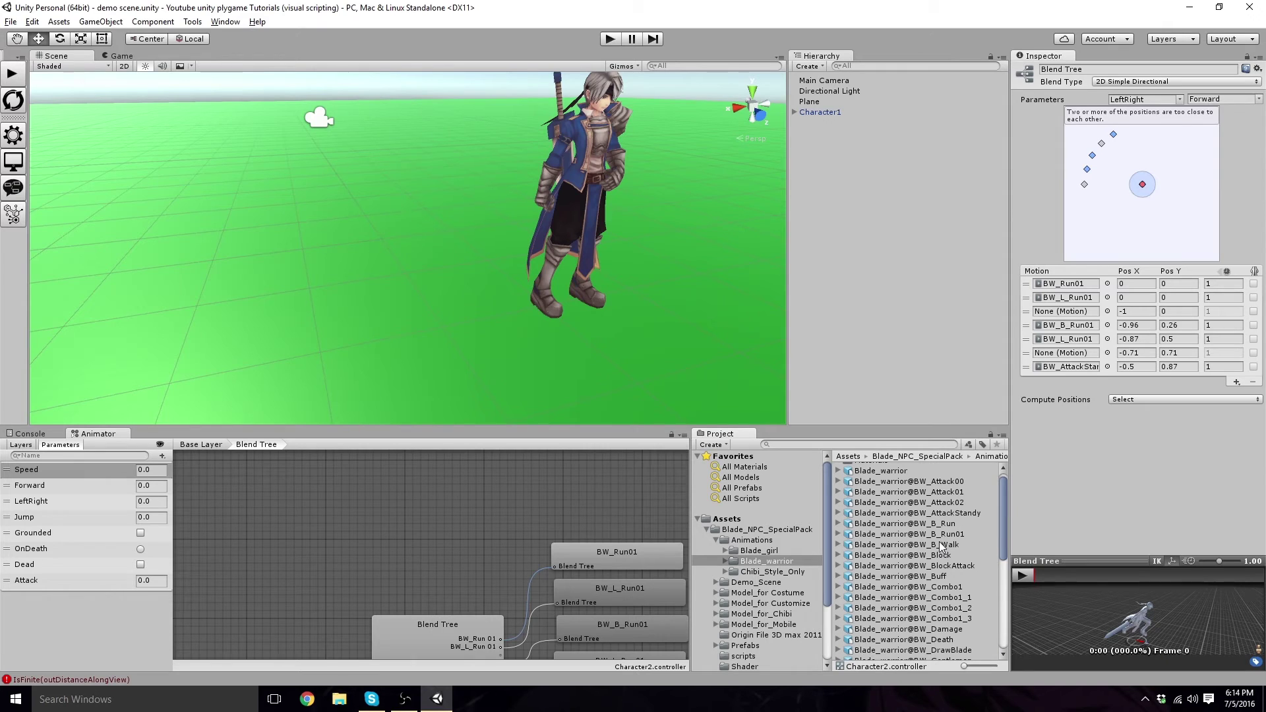
pyautogui.scroll(-10, 942, 567)
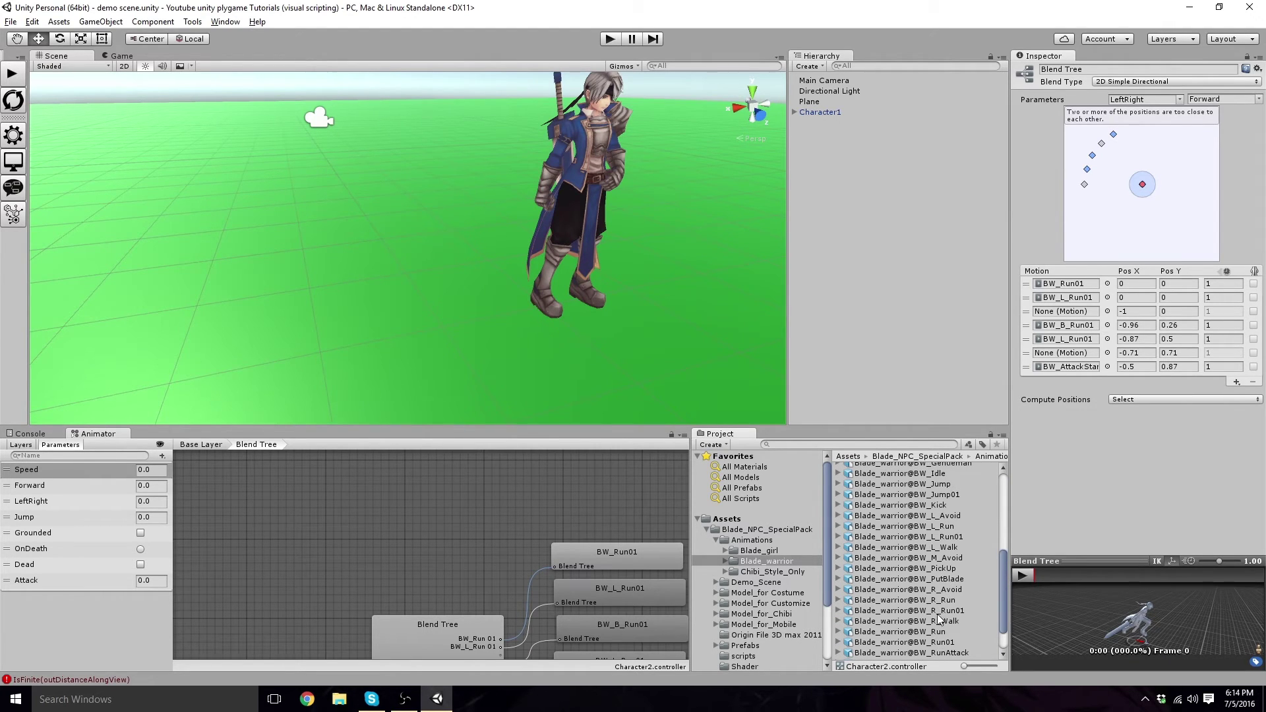
pyautogui.scroll(-5, 889, 616)
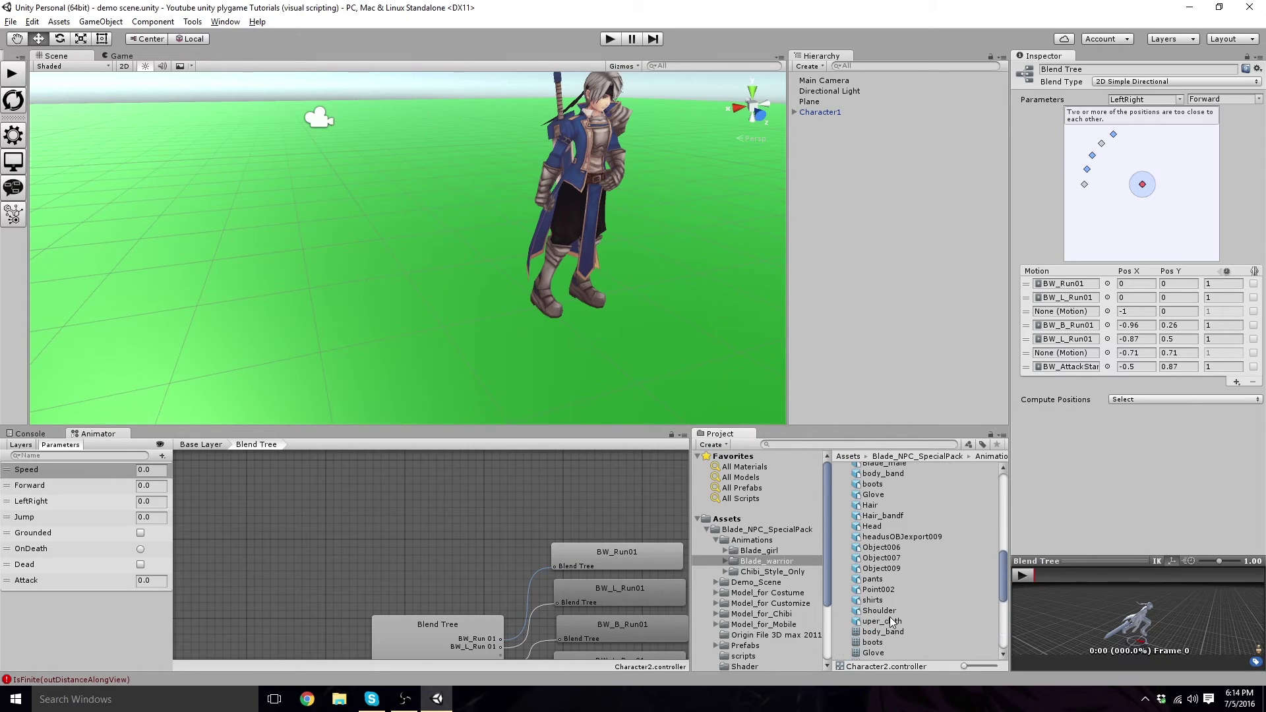
pyautogui.scroll(-5, 889, 616)
pyautogui.moveTo(884, 622); pyautogui.dragTo(1066, 312)
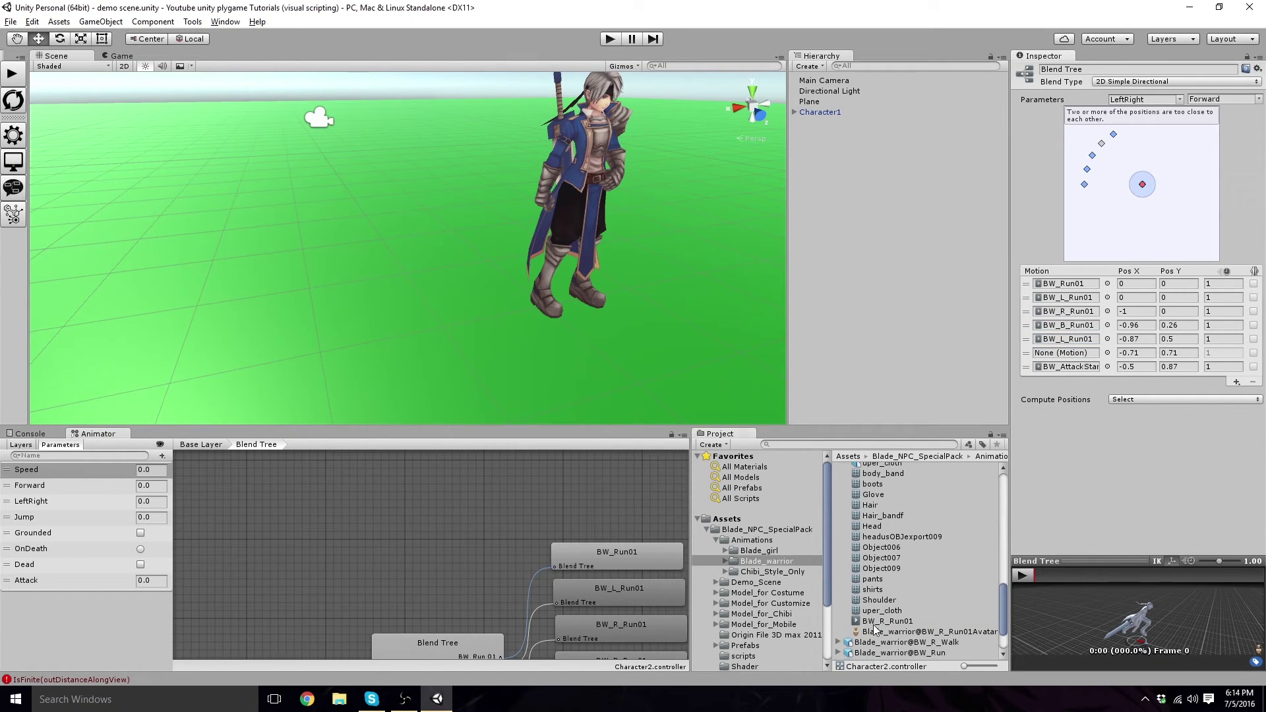
pyautogui.moveTo(874, 626); pyautogui.dragTo(1063, 354)
pyautogui.scroll(3, 849, 544)
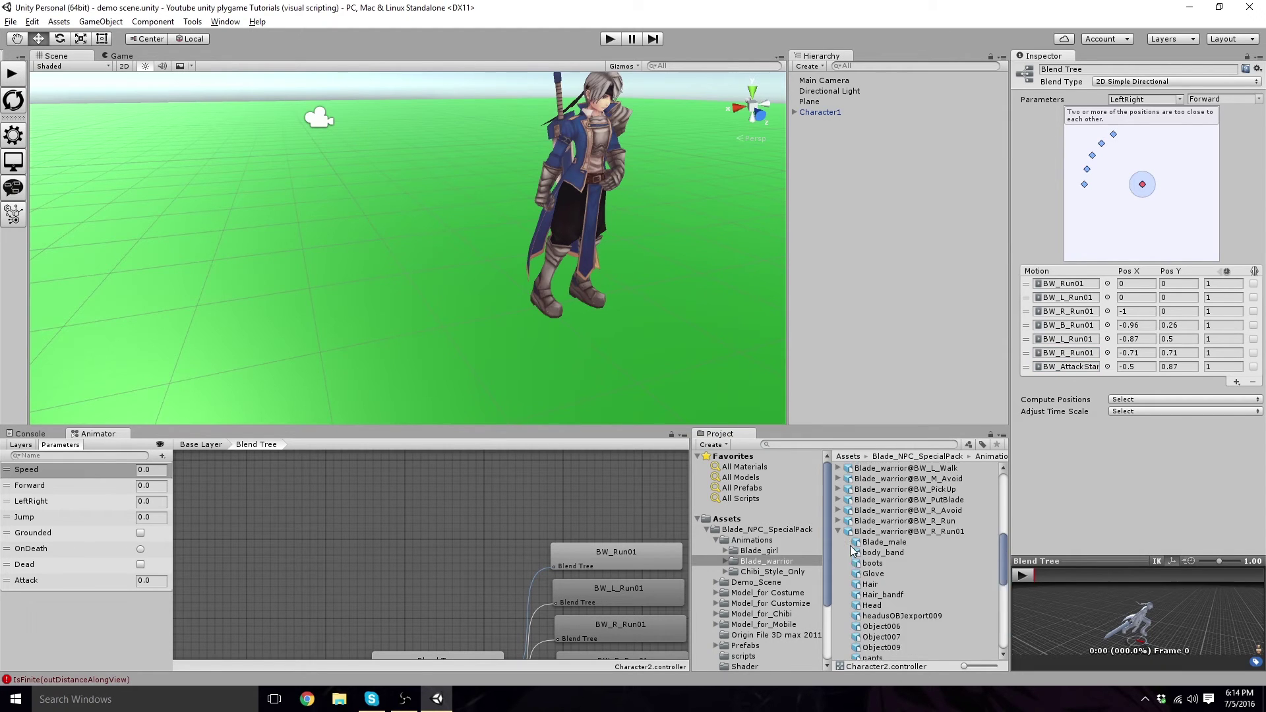
pyautogui.scroll(10, 850, 544)
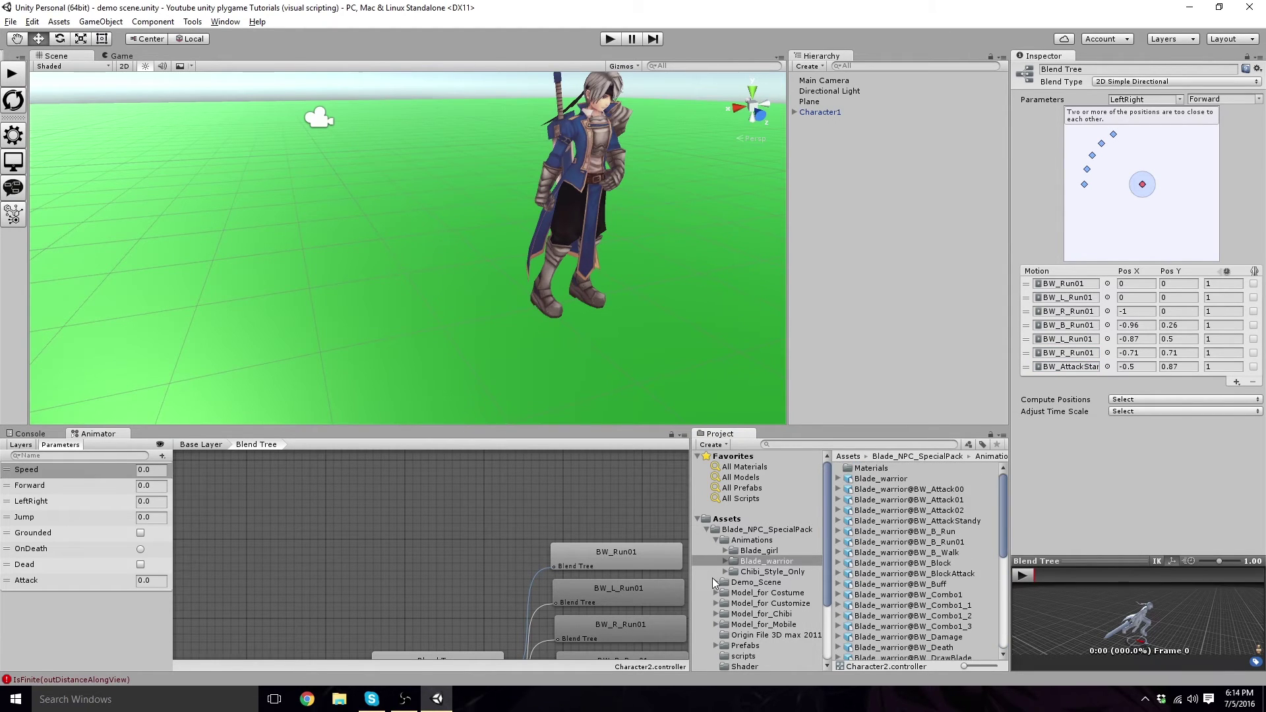
pyautogui.click(717, 540)
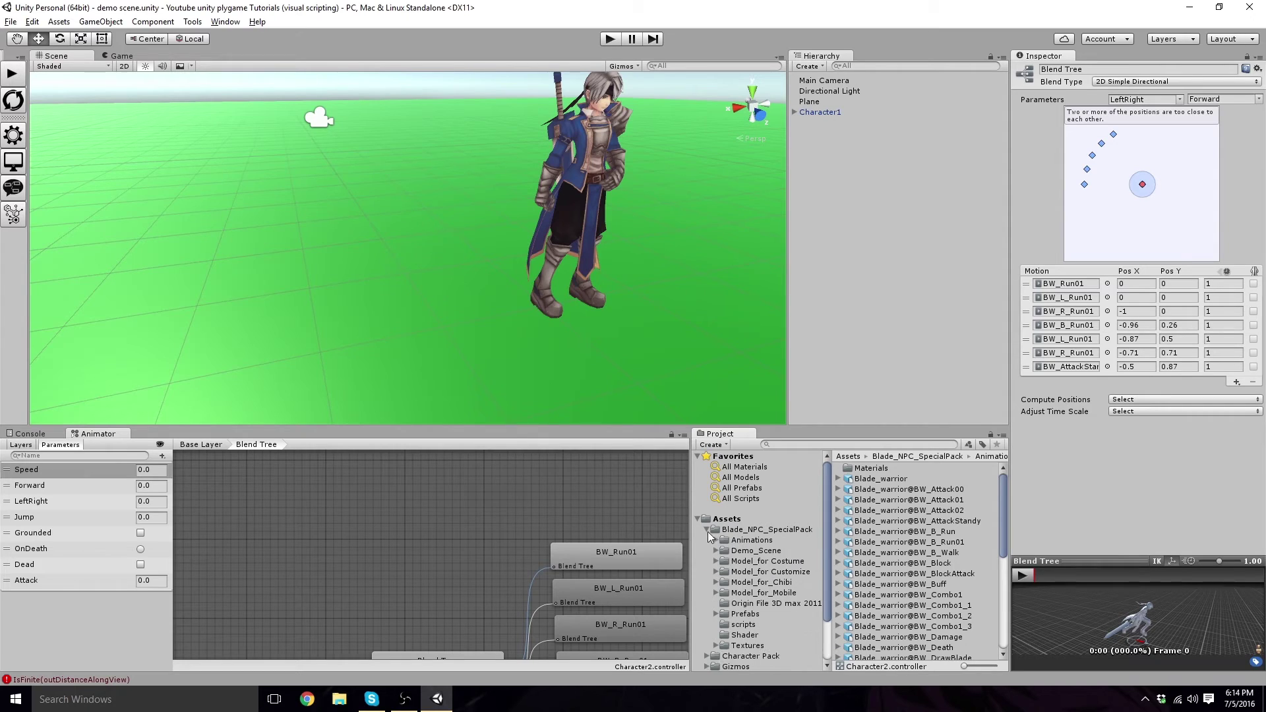
pyautogui.click(707, 529)
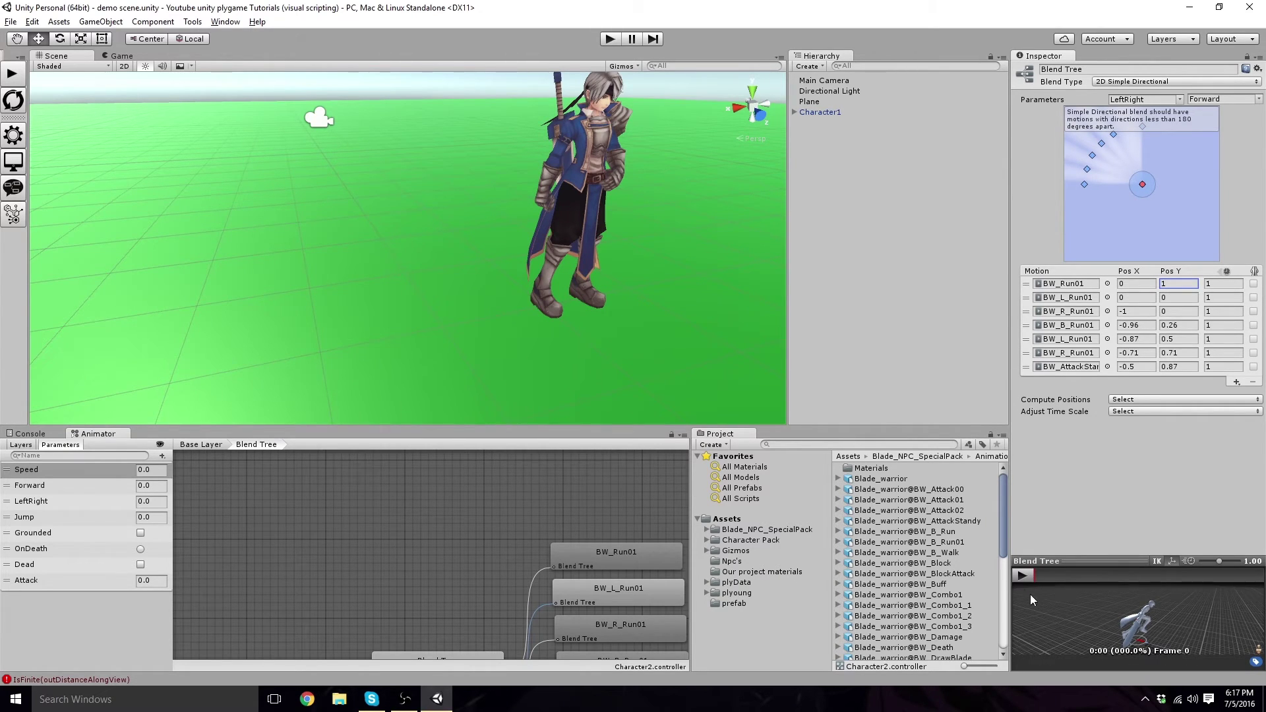
# - Preview the blended run in the Inspector, moving the blend point toward BW_Run01
pyautogui.click(1022, 576)
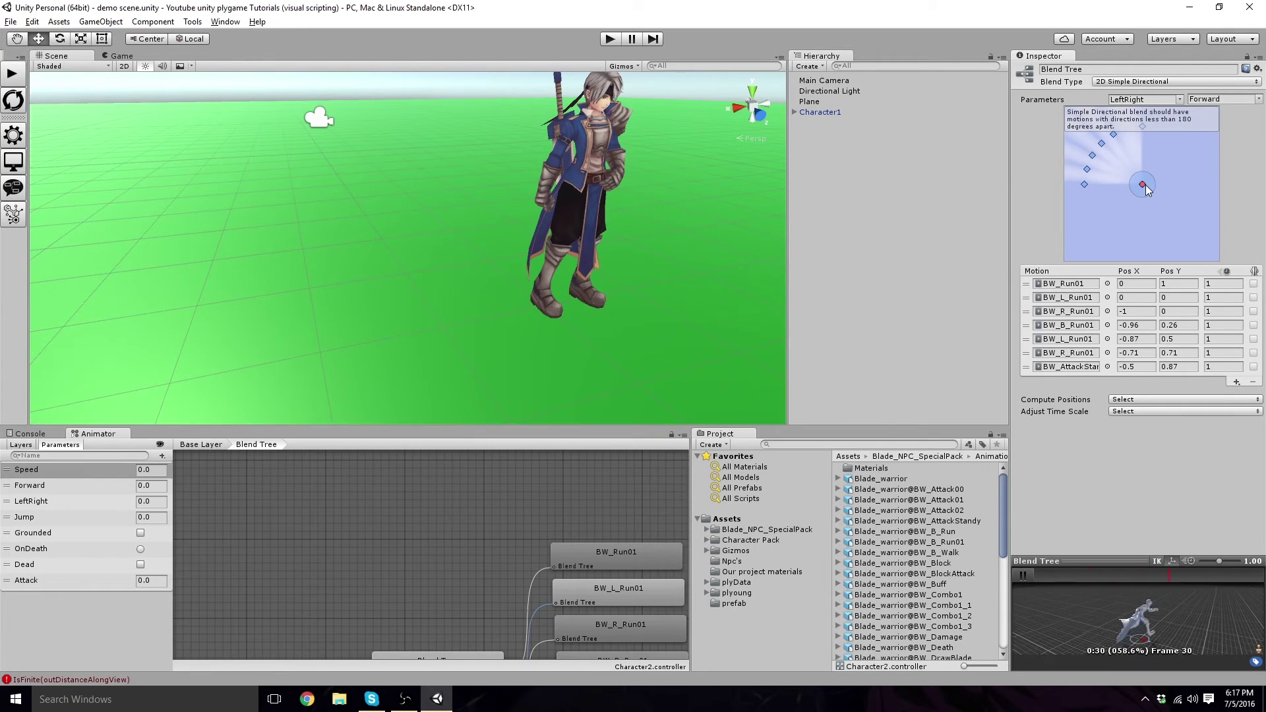
pyautogui.moveTo(1145, 186)
pyautogui.mouseDown()
pyautogui.moveTo(1142, 149)
pyautogui.moveTo(1099, 184)
pyautogui.moveTo(1096, 159)
pyautogui.moveTo(1143, 136)
pyautogui.moveTo(1143, 184)
pyautogui.mouseUp()
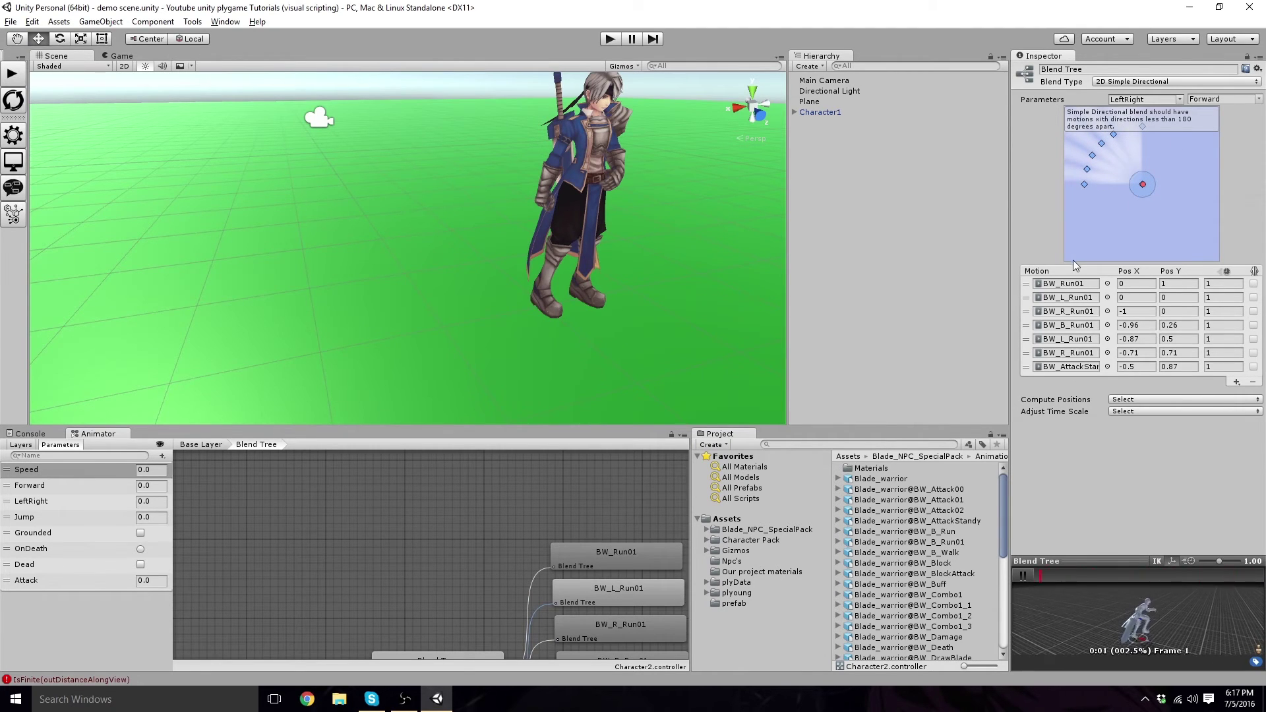
pyautogui.click(1023, 575)
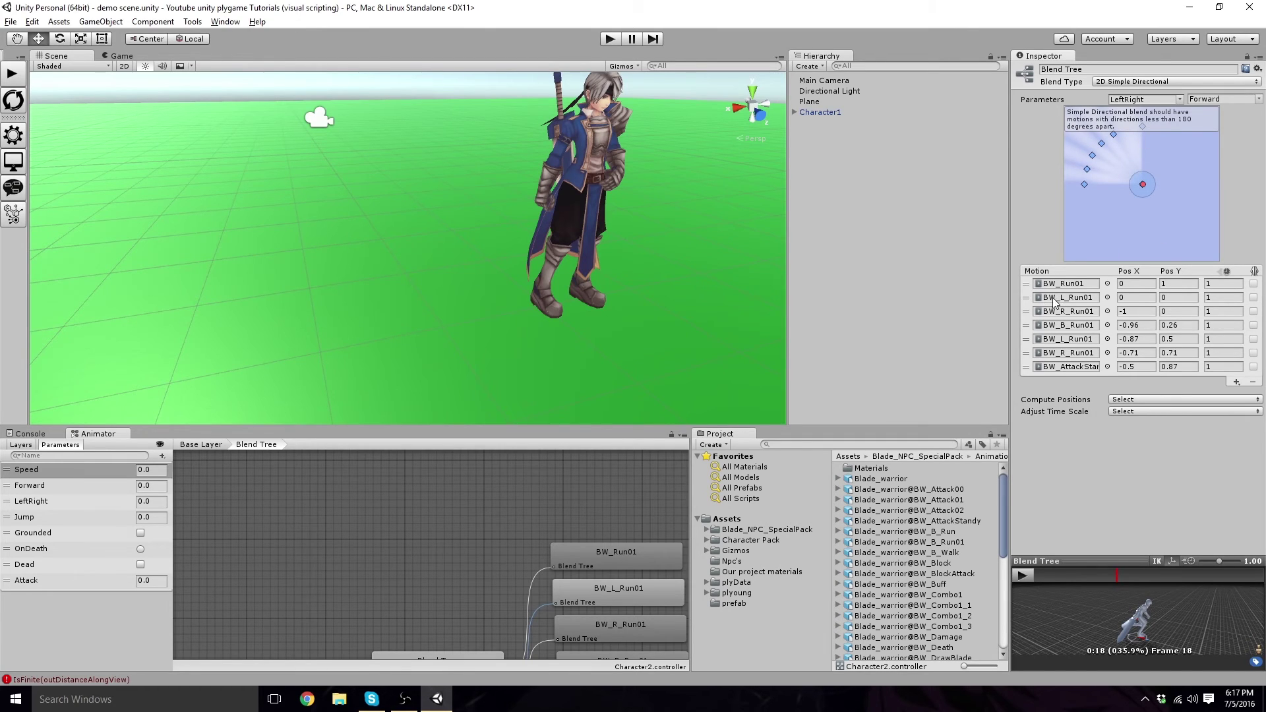
# - Set BW_L_Run01's Pos X to -1 and place BW_R_Run01 at Pos X 1, Pos Y 0
pyautogui.click(1125, 299)
pyautogui.write('-1')
pyautogui.press('Return')
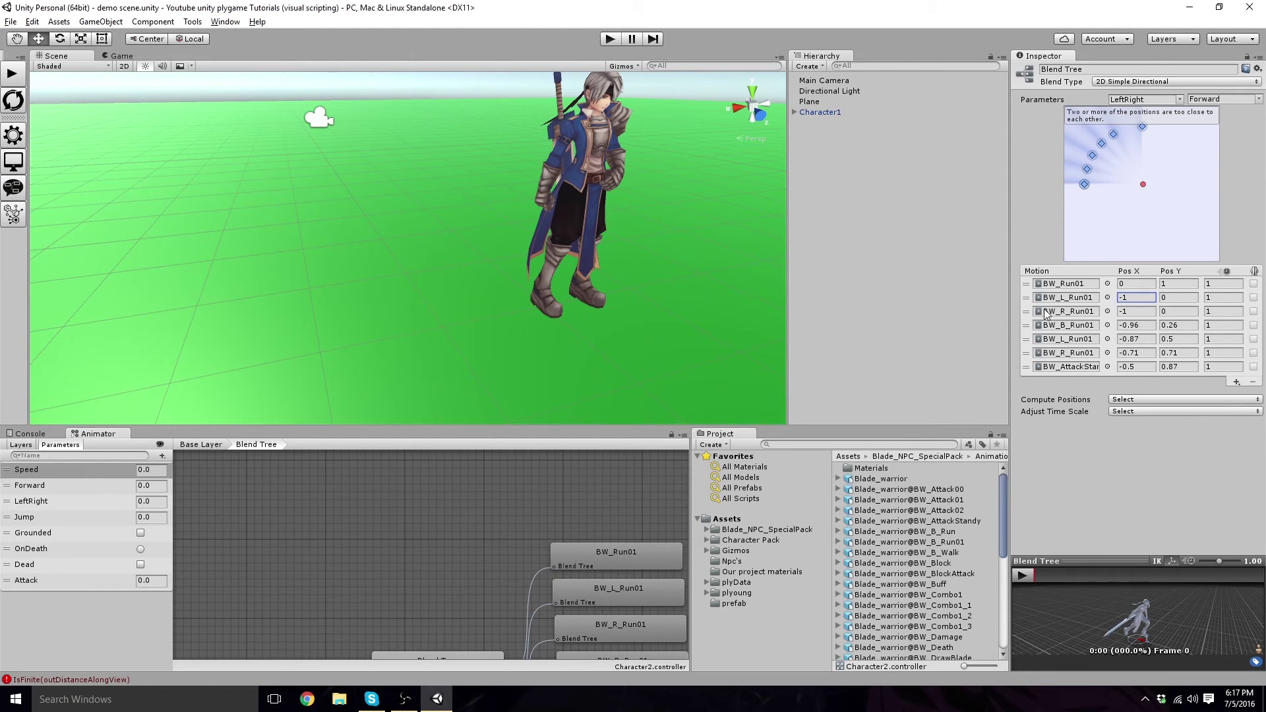
pyautogui.click(1124, 311)
pyautogui.write('1')
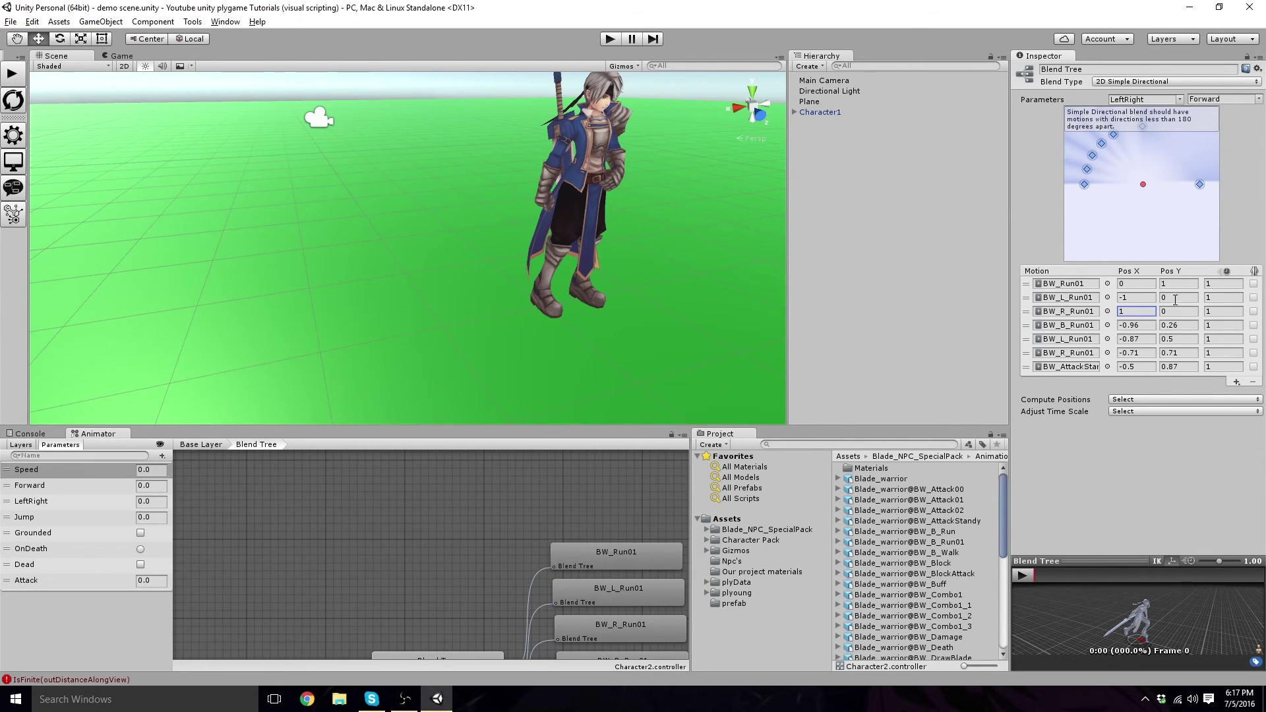
pyautogui.click(1169, 313)
pyautogui.write('0')
# - Place BW_B_Run01 at (0, -1) and set the second BW_L_Run01's Pos X to 1
pyautogui.click(1142, 326)
pyautogui.click(1183, 323)
pyautogui.write('-1')
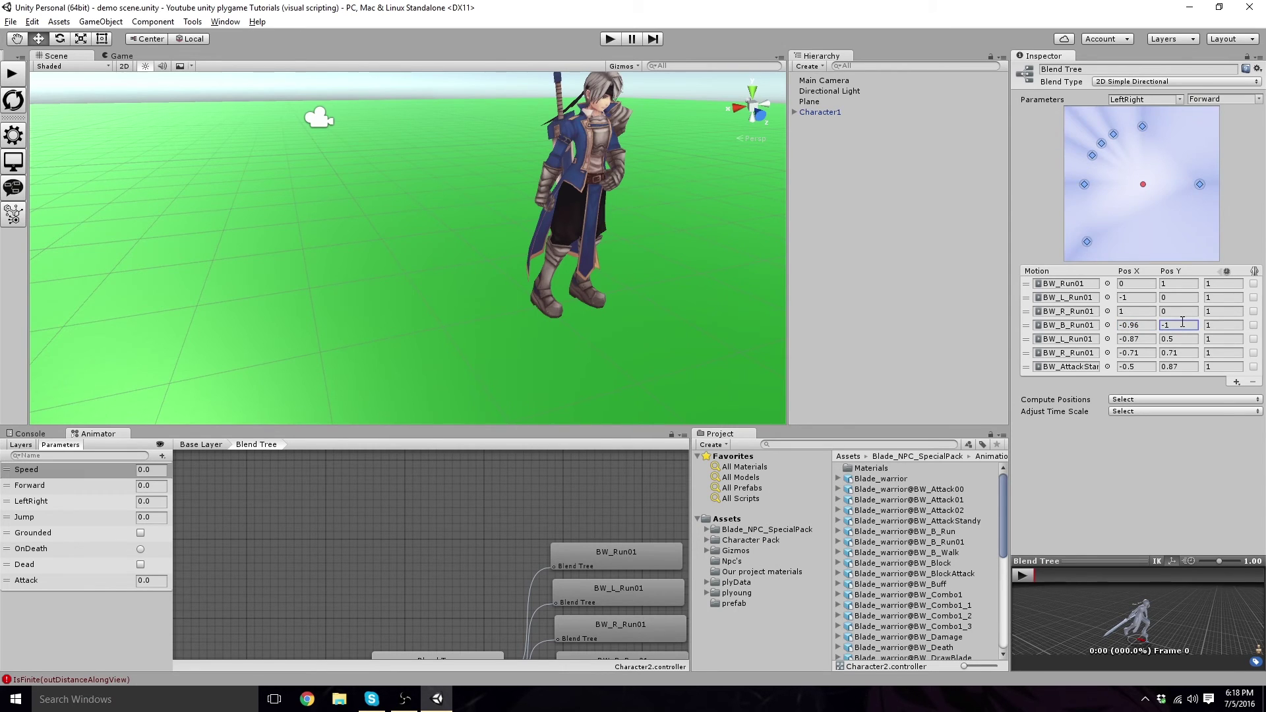
pyautogui.click(1147, 326)
pyautogui.write('0')
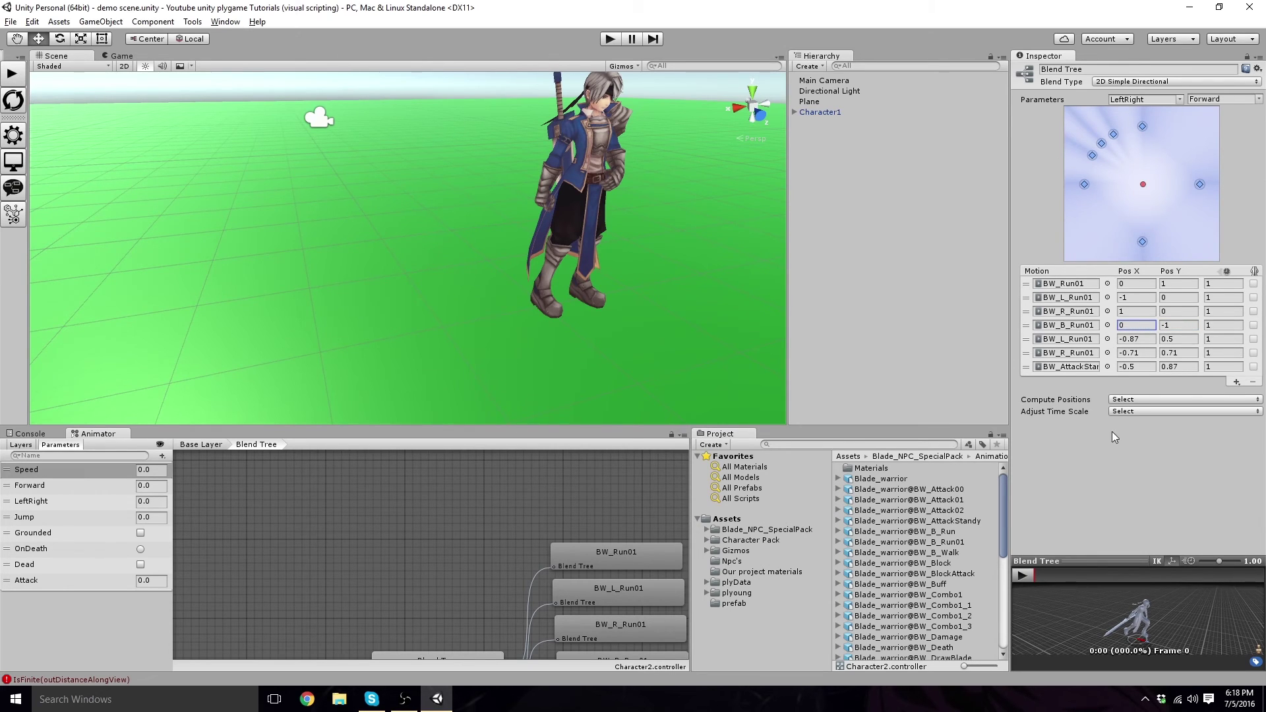
pyautogui.click(1139, 339)
pyautogui.write('1')
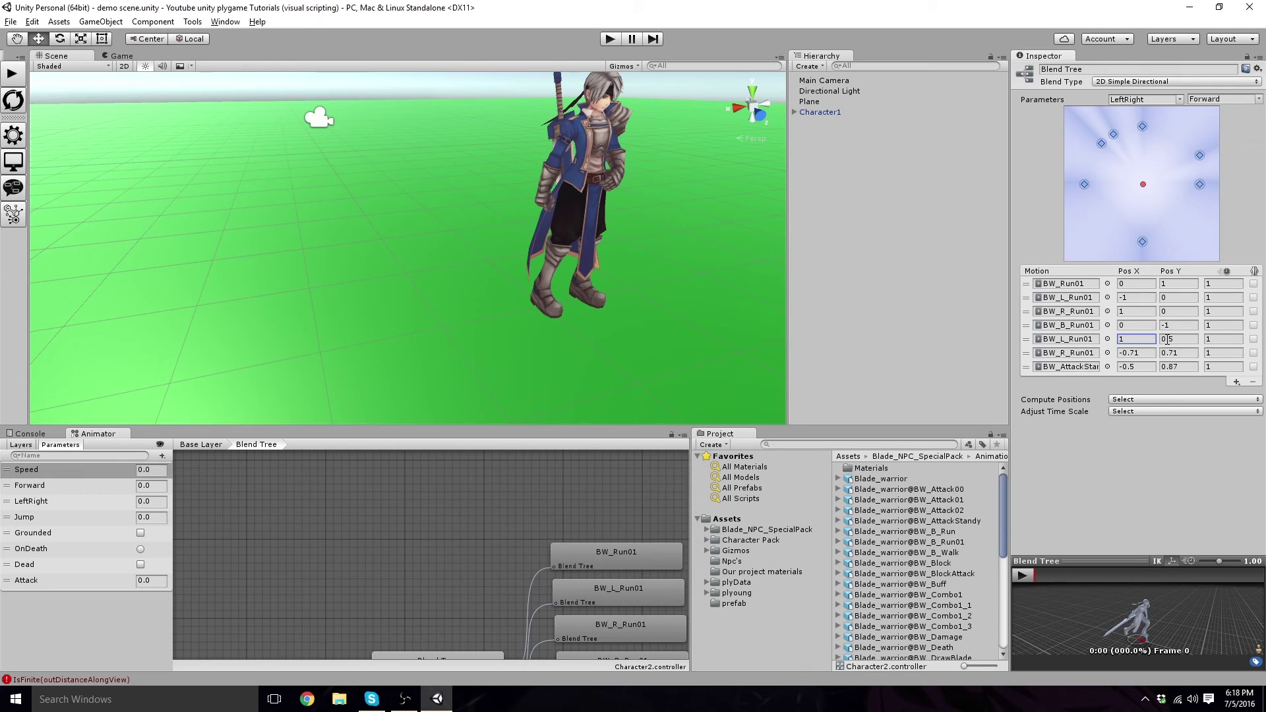
# - Change the second BW_L_Run01's Pos Y from 0.5 to -0.1
pyautogui.click(1167, 339)
pyautogui.click(1176, 340)
pyautogui.moveTo(1176, 340); pyautogui.dragTo(1162, 339)
pyautogui.click(1162, 339)
pyautogui.write('-')
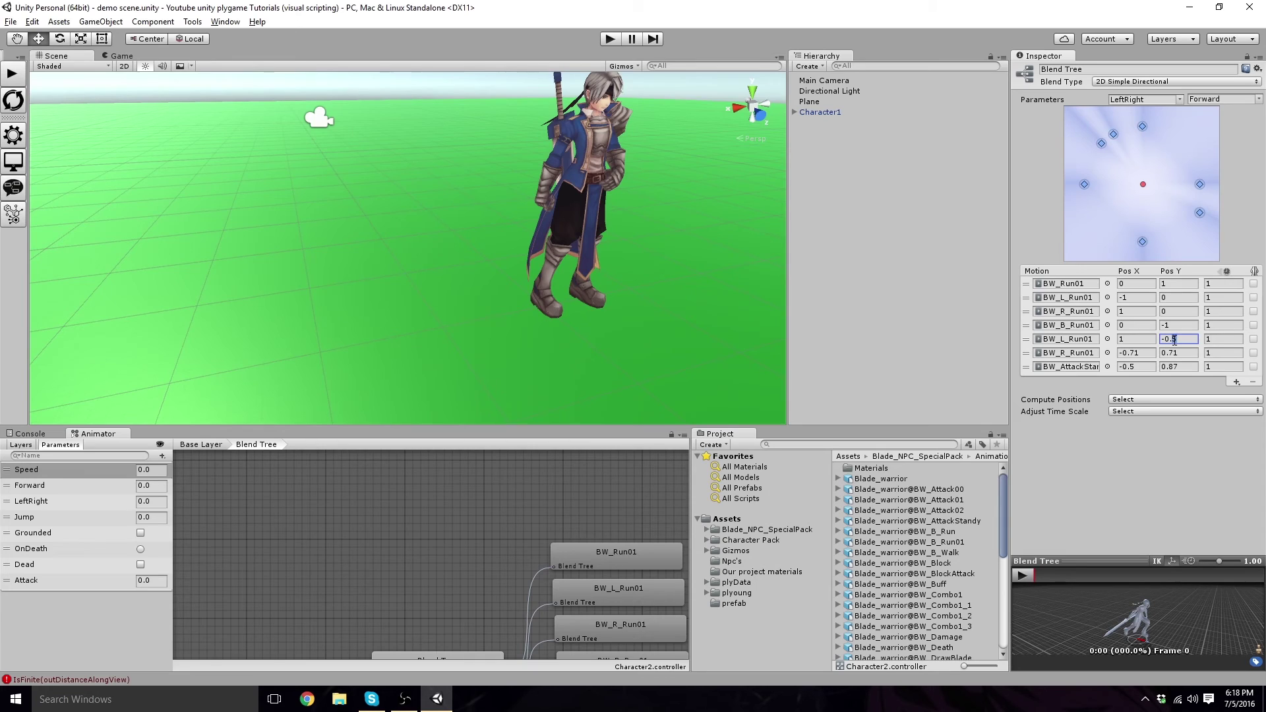
pyautogui.press('BackSpace')
pyautogui.write('2')
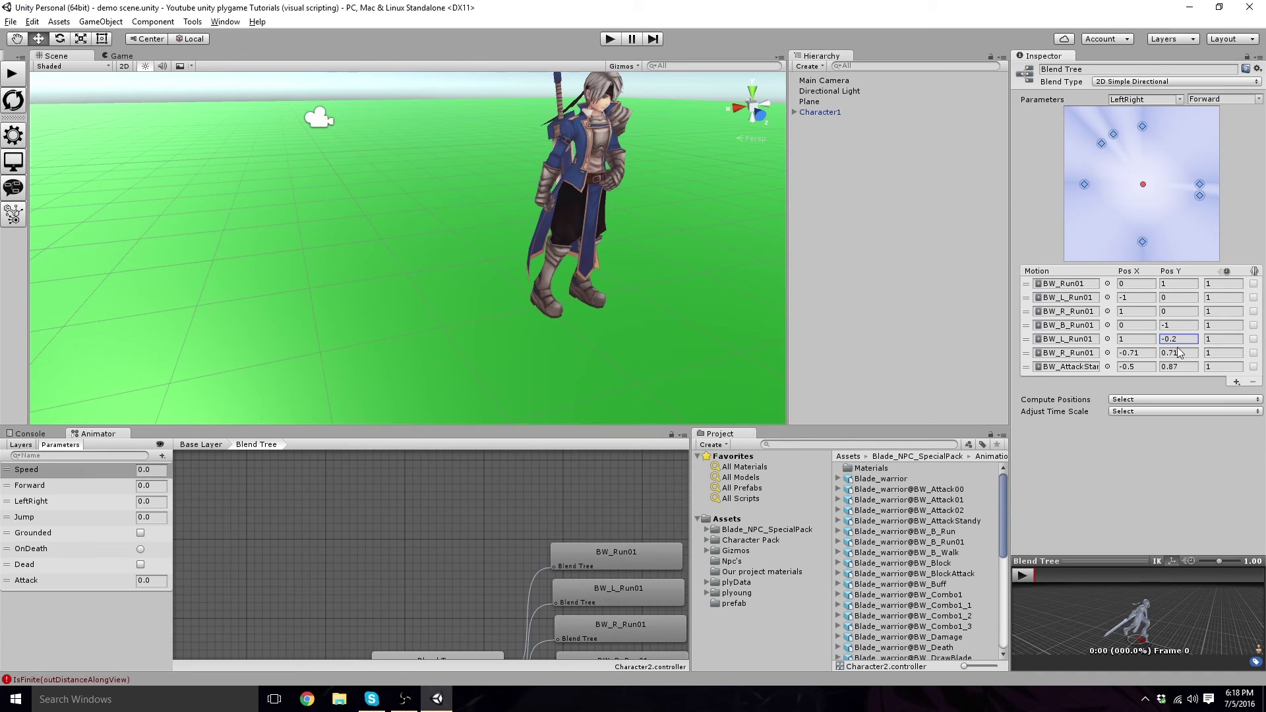
pyautogui.click(1173, 341)
pyautogui.press('BackSpace')
pyautogui.write('1')
pyautogui.press('BackSpace')
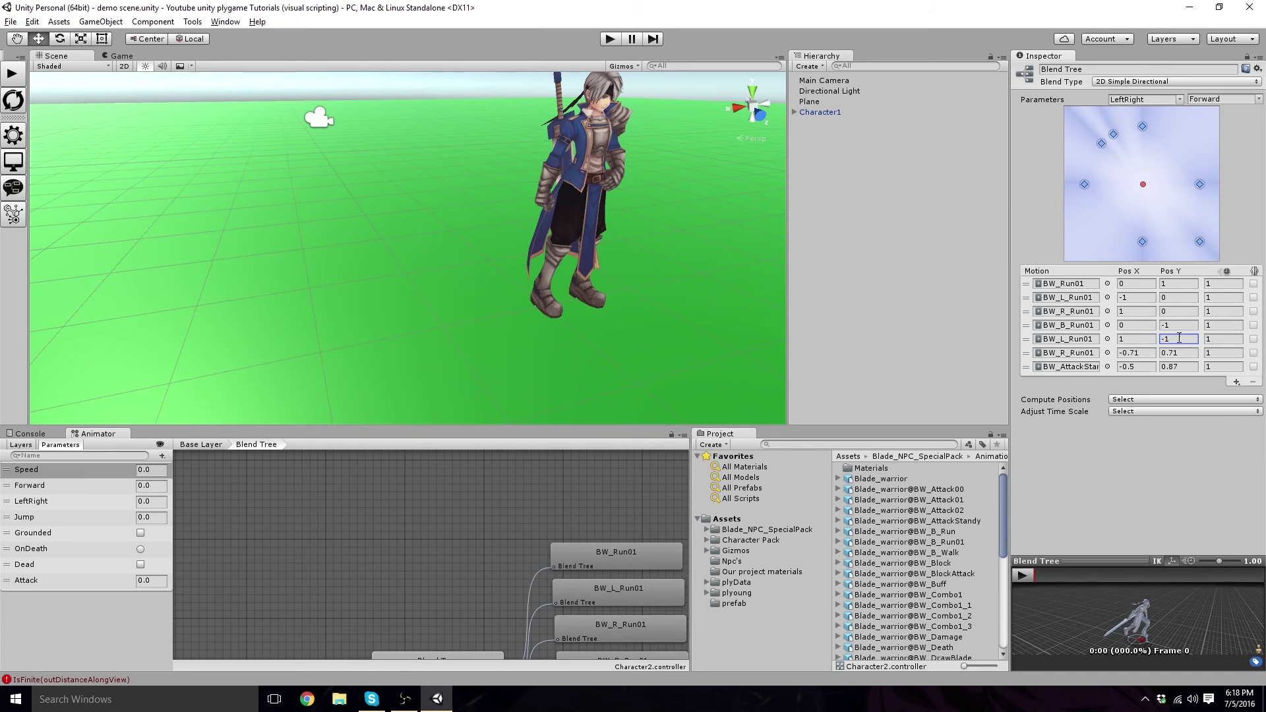
pyautogui.write('0.')
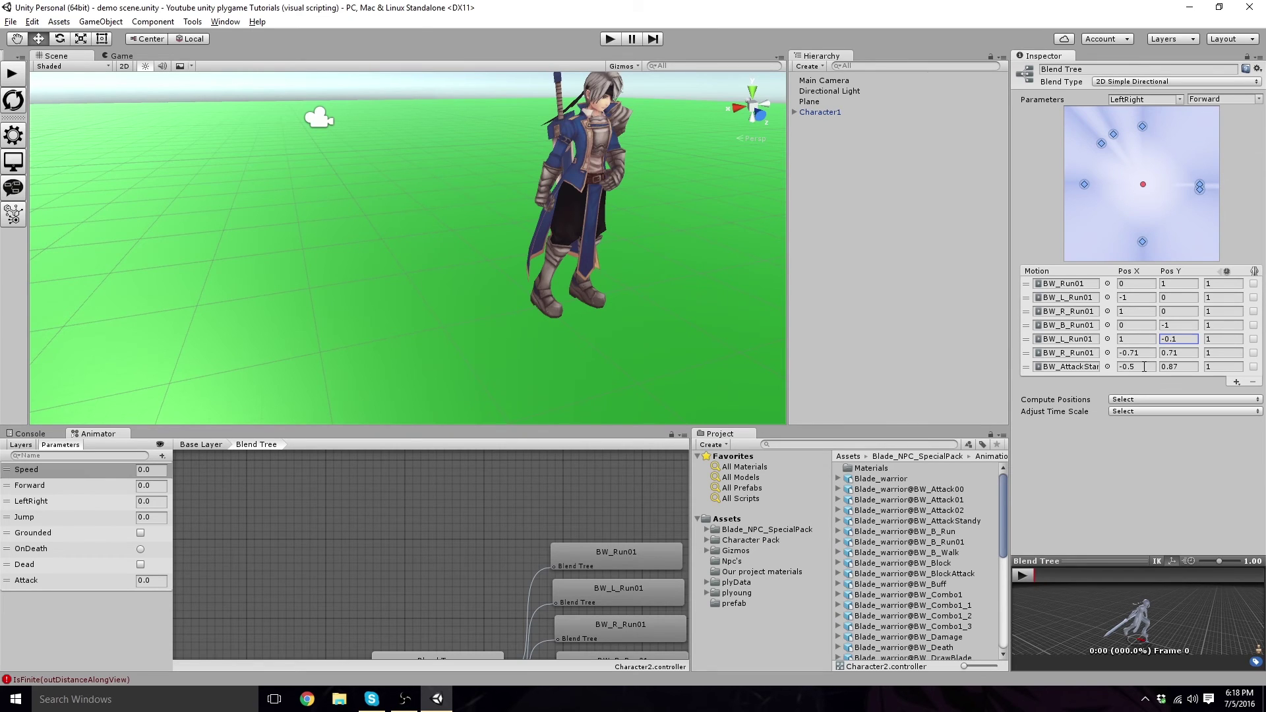
pyautogui.click(1144, 367)
# - Set the BW_AttackStandy motion's Pos X and Pos Y to 0
pyautogui.write('0')
pyautogui.click(1175, 367)
pyautogui.write('0')
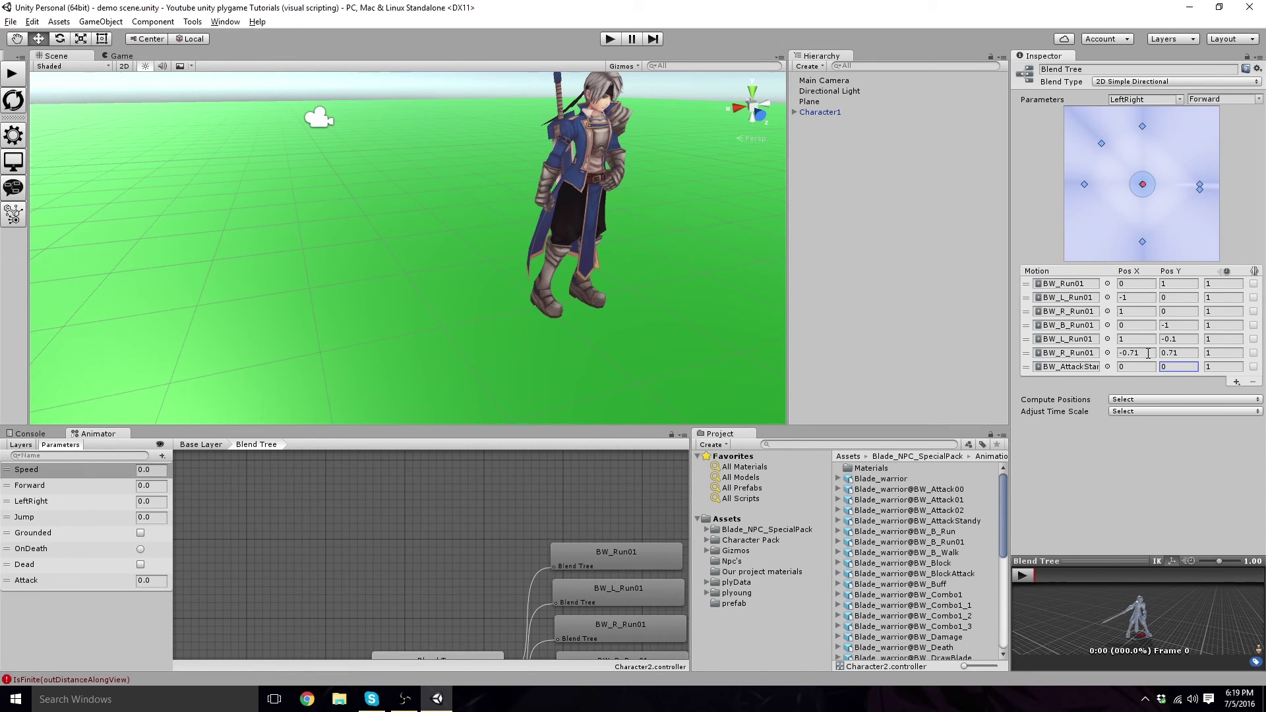
# - Place the second BW_R_Run01 at Pos X -1 and Pos Y -0.1
pyautogui.click(1142, 354)
pyautogui.write('-1')
pyautogui.press('Return')
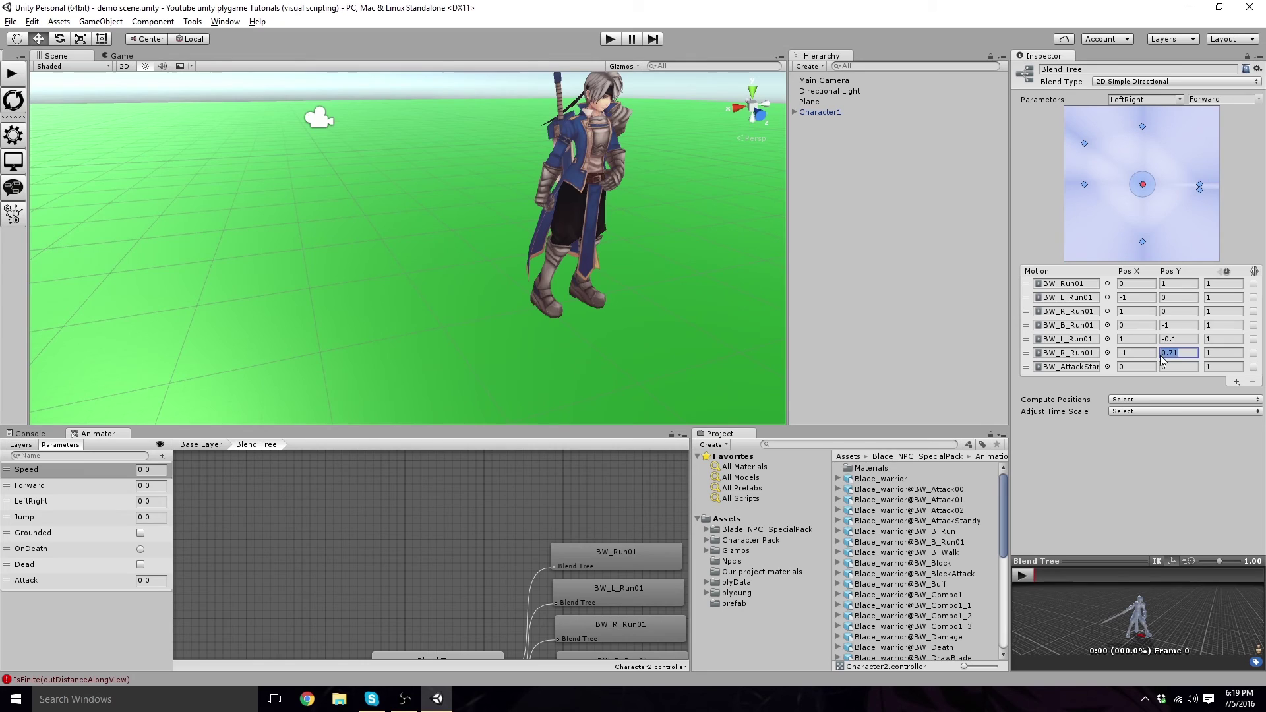
pyautogui.click(1170, 354)
pyautogui.click(1171, 355)
pyautogui.press('BackSpace')
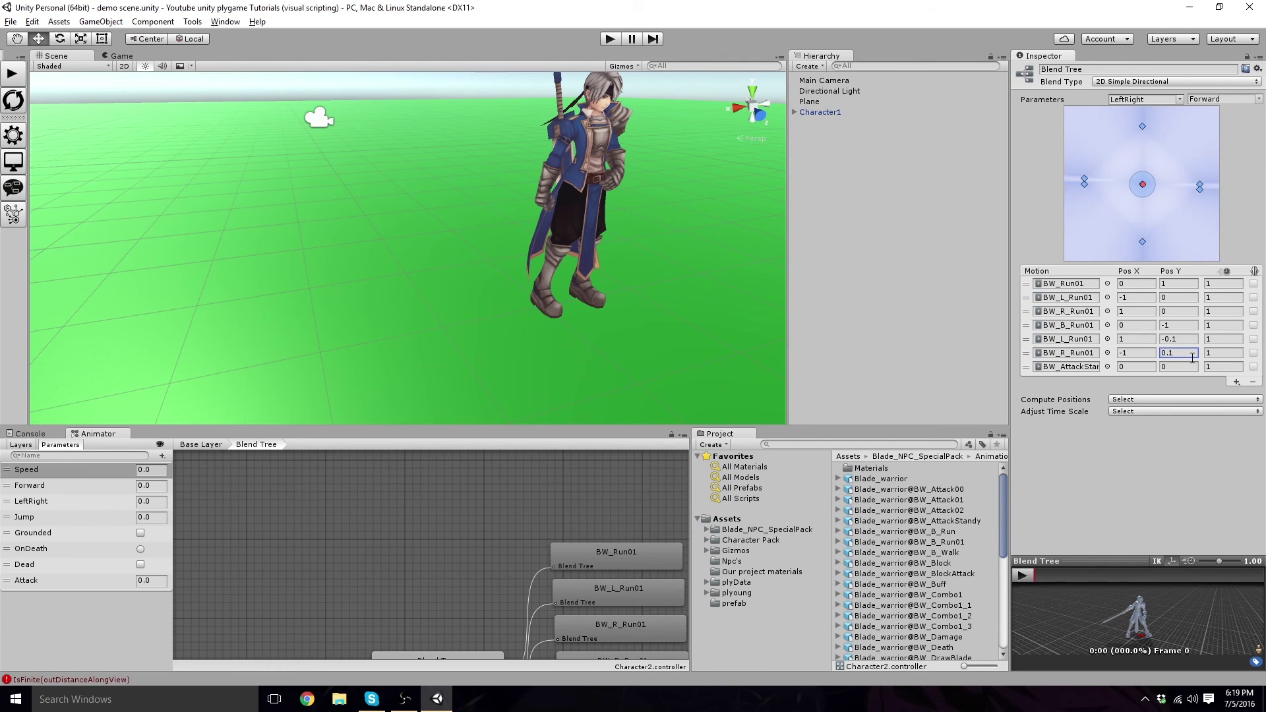
pyautogui.click(1162, 354)
pyautogui.write('-')
pyautogui.click(1119, 339)
pyautogui.click(1076, 520)
# - Enlarge and play the preview, dragging the blend point toward the forward and right runs
pyautogui.moveTo(1086, 556); pyautogui.dragTo(1085, 479)
pyautogui.click(1022, 495)
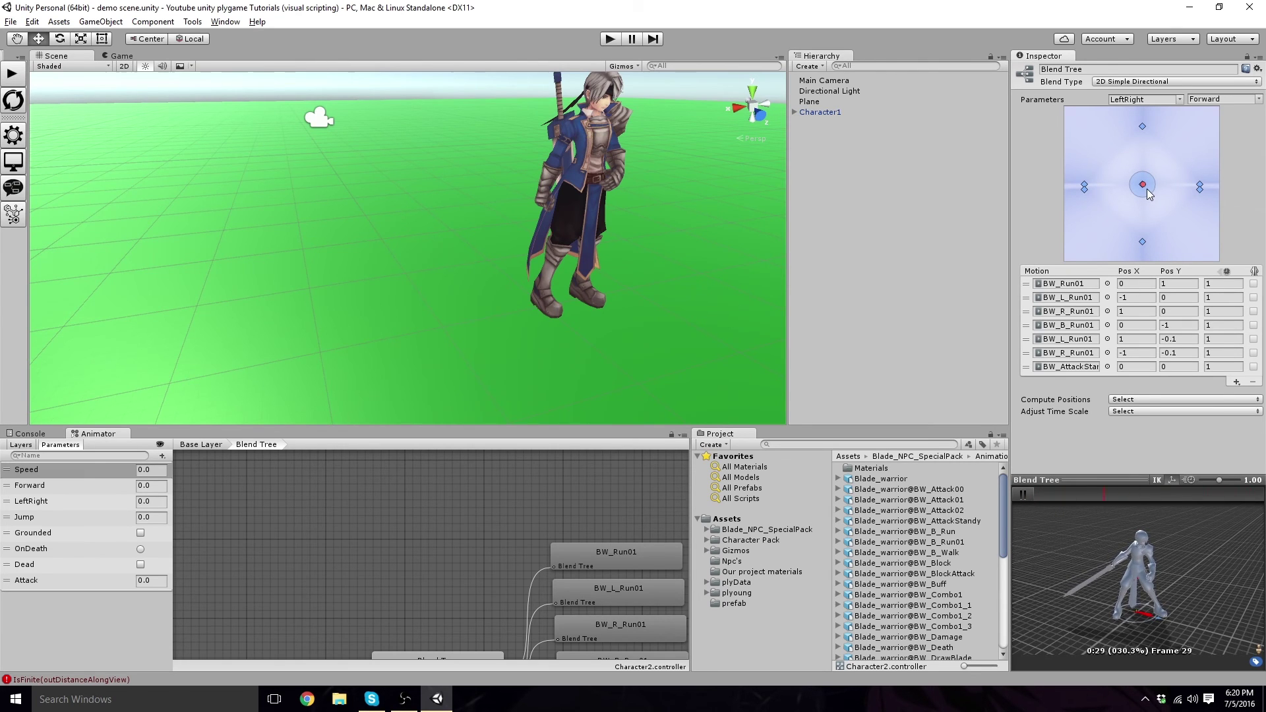
pyautogui.moveTo(1146, 187); pyautogui.dragTo(1145, 128)
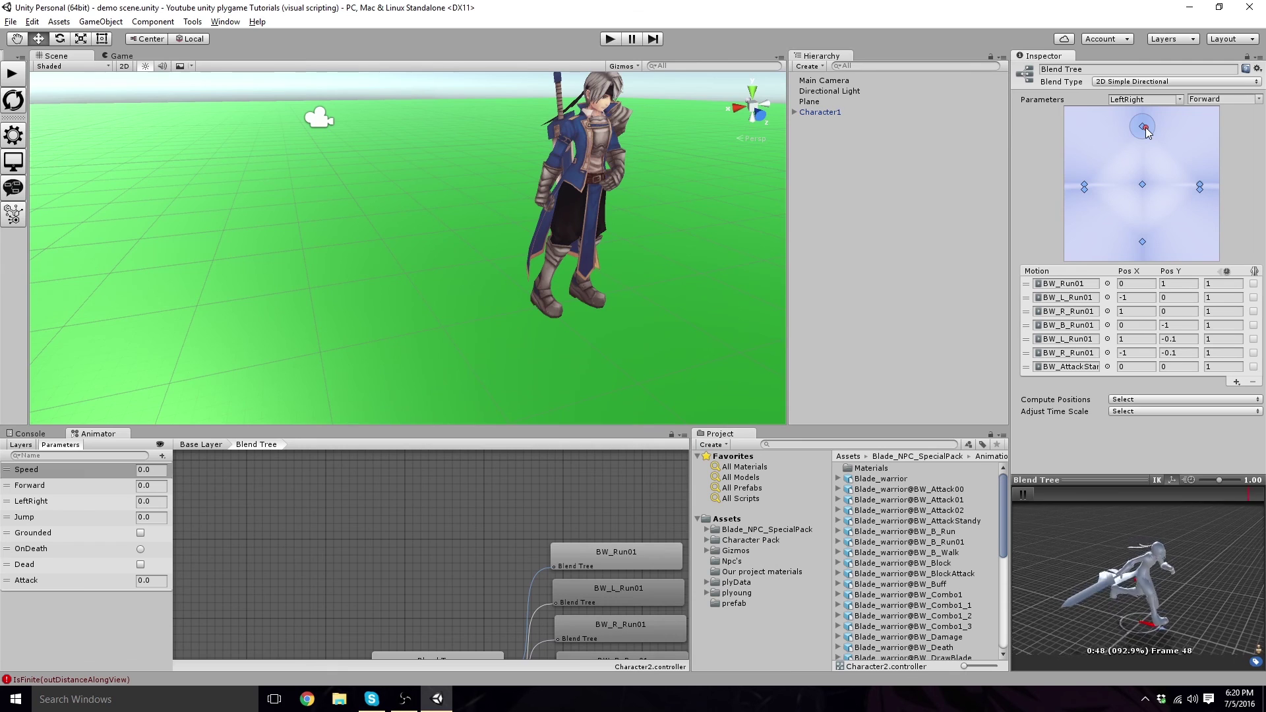
pyautogui.moveTo(1146, 128); pyautogui.dragTo(1158, 145)
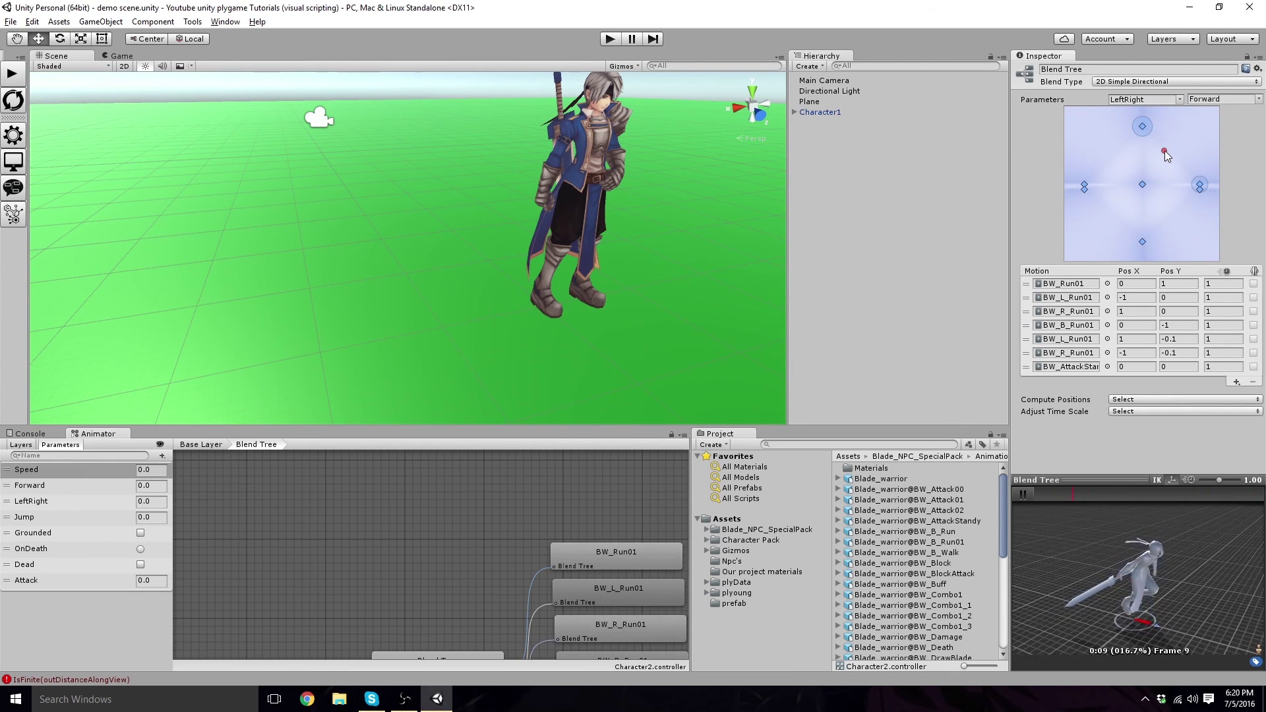
pyautogui.moveTo(1165, 152); pyautogui.dragTo(1181, 160)
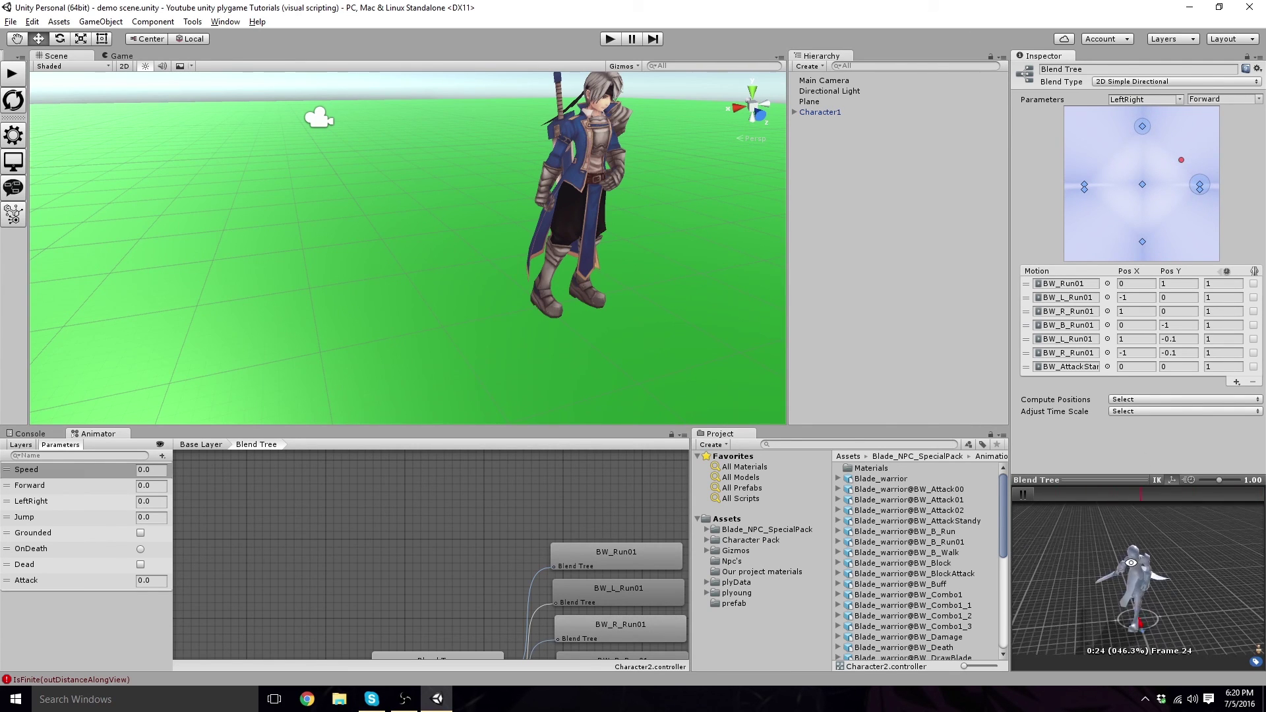
pyautogui.moveTo(1181, 160); pyautogui.dragTo(1107, 147)
pyautogui.click(930, 256)
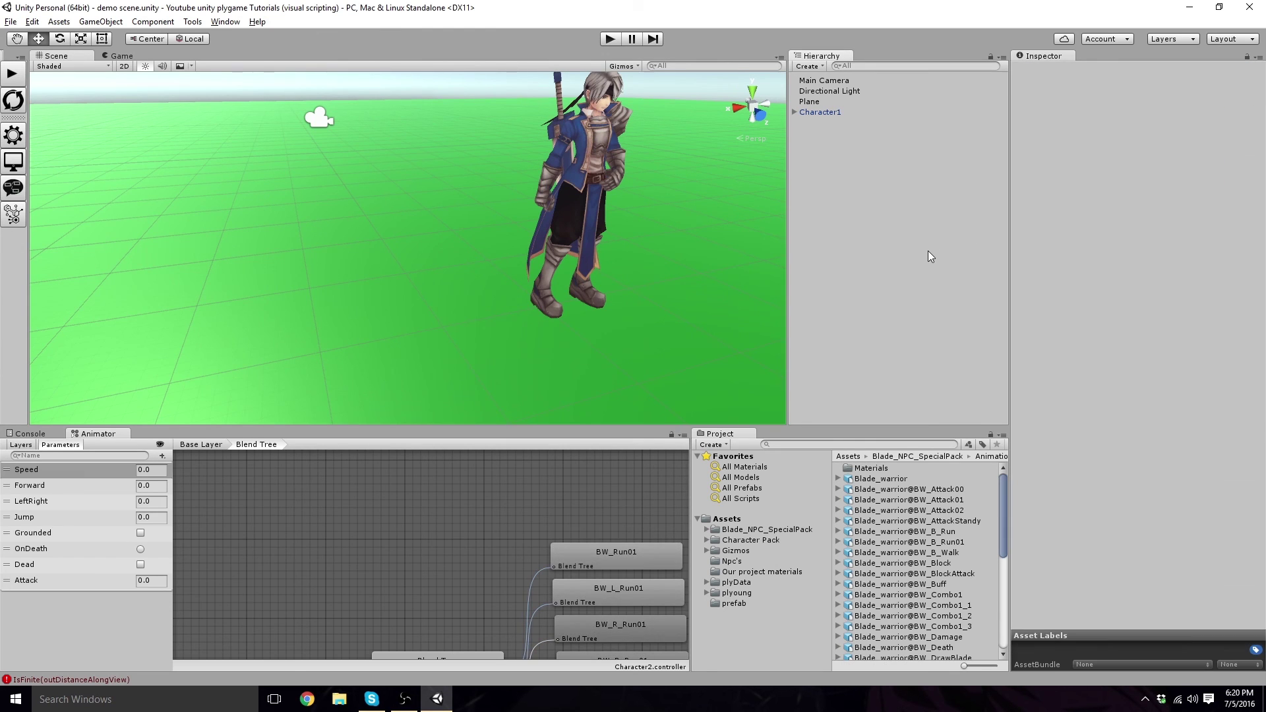
# - In the Base Layer, make a transition from BW_Attack00 to the Blend Tree state
pyautogui.click(393, 571)
pyautogui.keyDown('alt'); pyautogui.moveTo(393, 571); pyautogui.dragTo(234, 553); pyautogui.keyUp('alt')
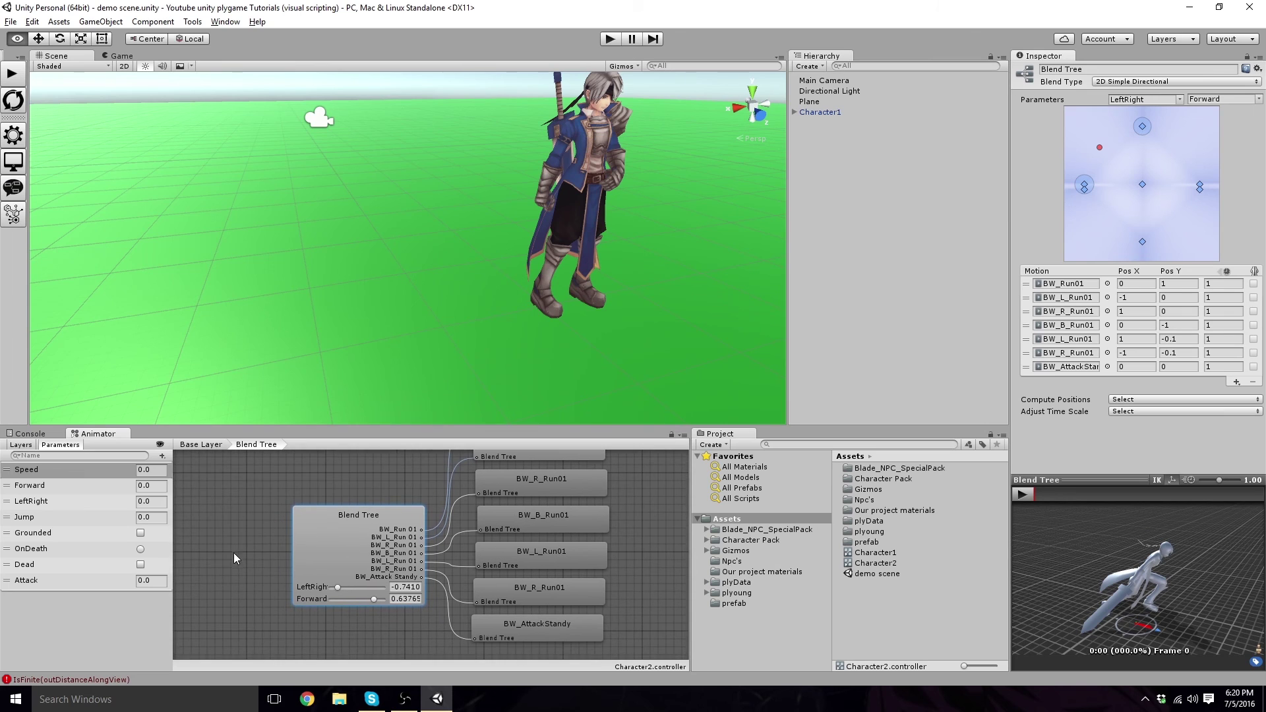
pyautogui.click(201, 445)
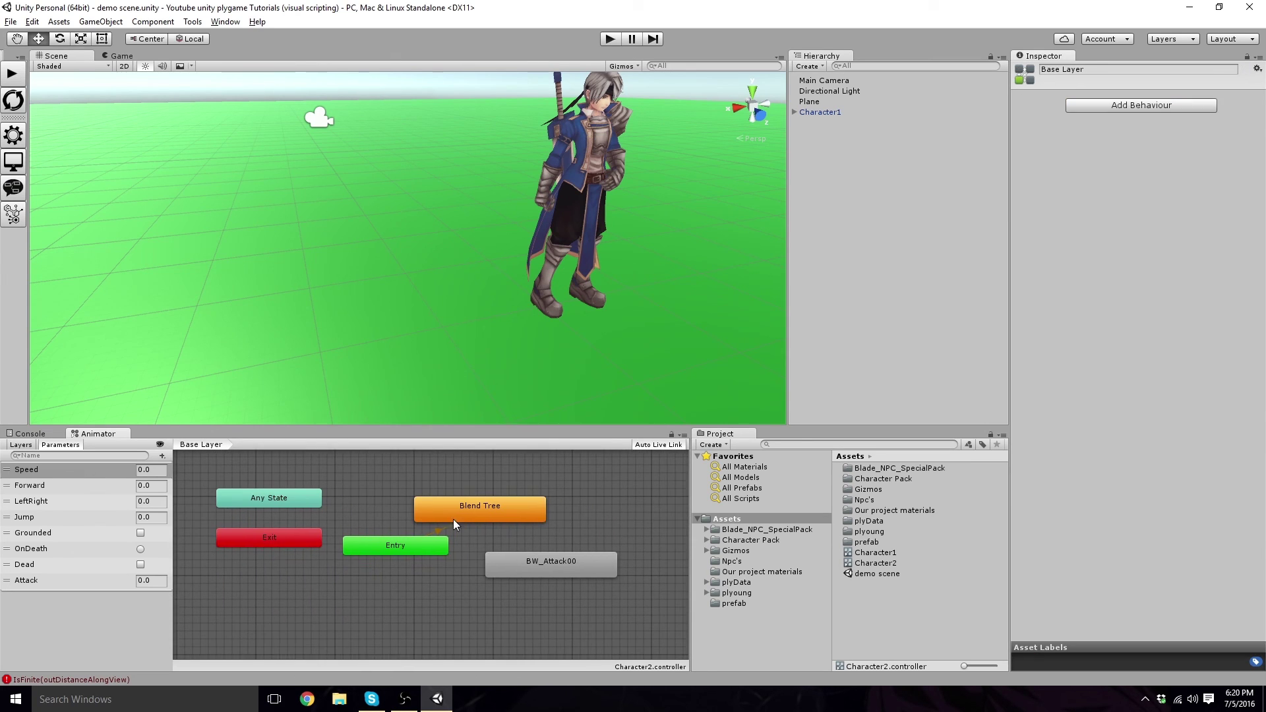
pyautogui.click(455, 518)
pyautogui.click(560, 563)
pyautogui.rightClick(535, 569)
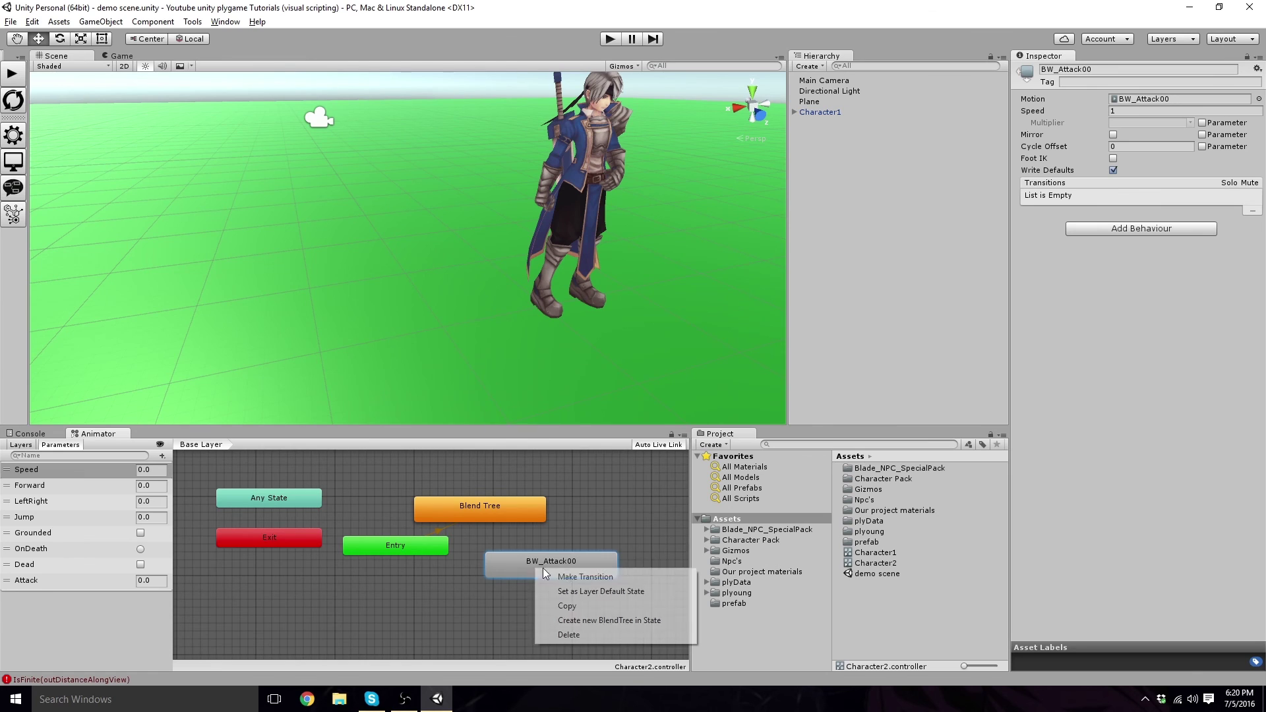
pyautogui.click(575, 577)
pyautogui.click(482, 516)
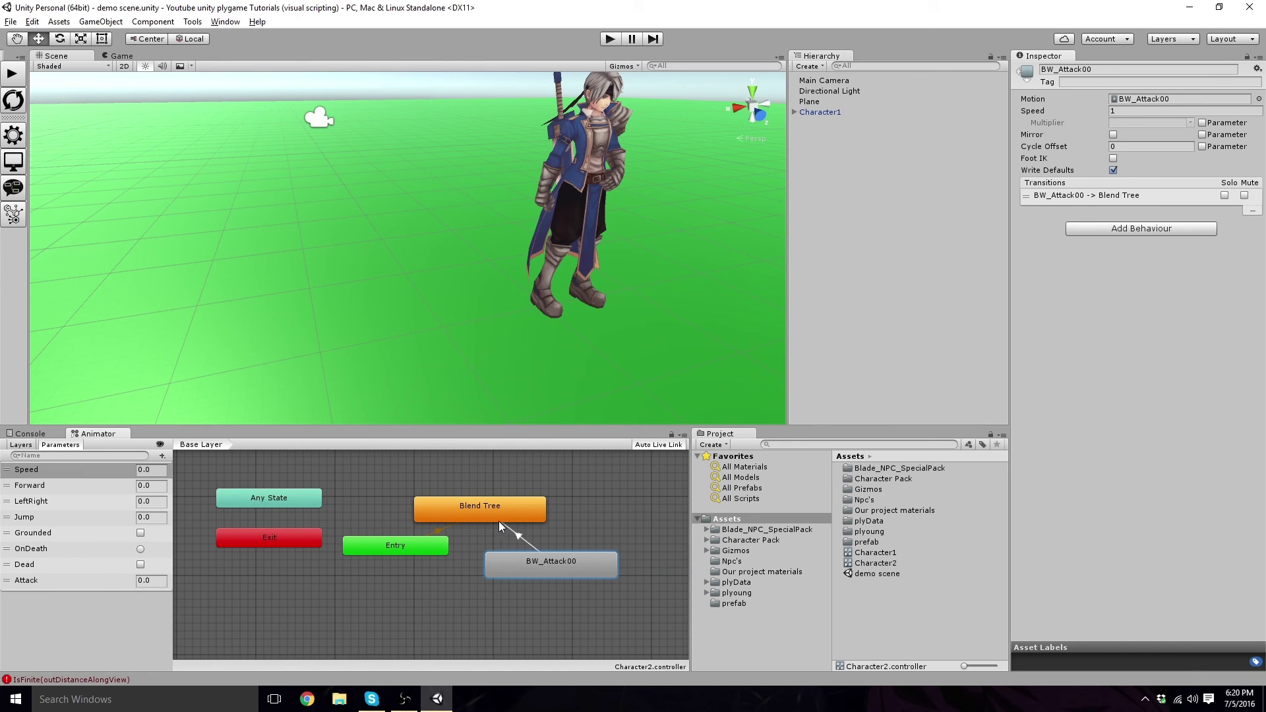
# - Add an Attack Greater than 1 condition to the new transition
pyautogui.click(521, 536)
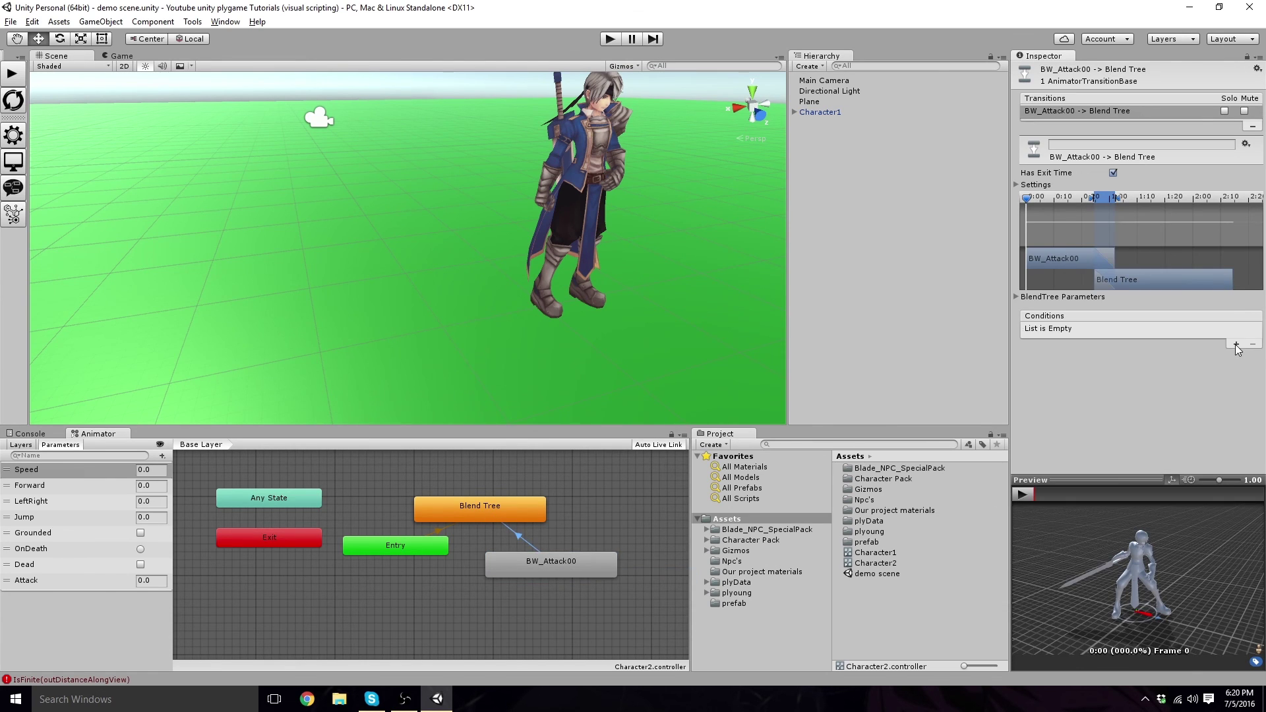
pyautogui.click(1236, 343)
pyautogui.click(1191, 329)
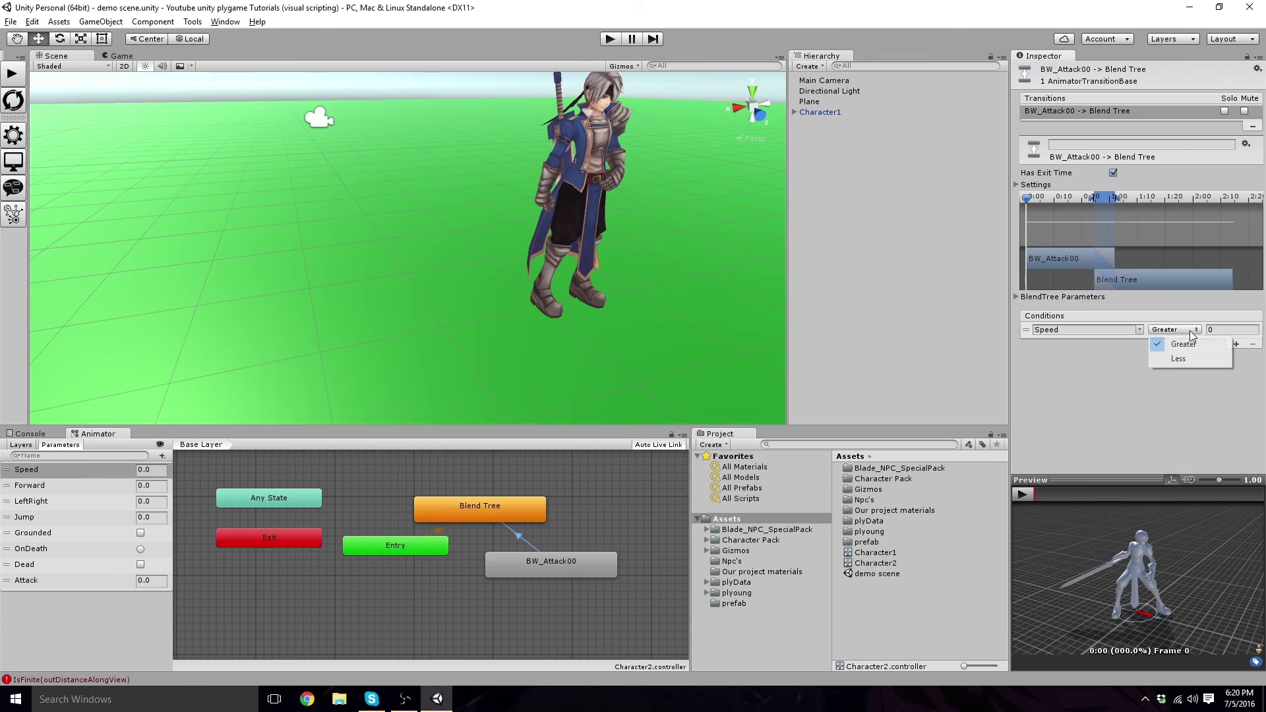
pyautogui.click(1185, 367)
pyautogui.click(1139, 331)
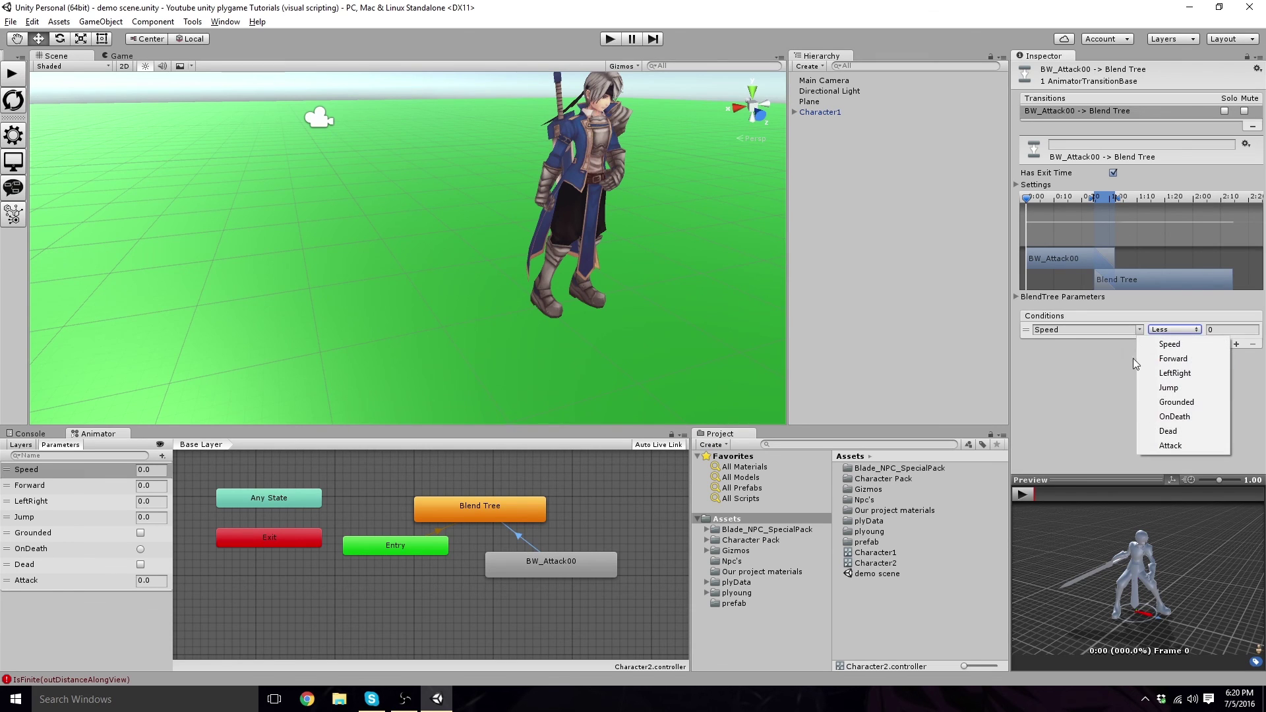
pyautogui.click(1171, 446)
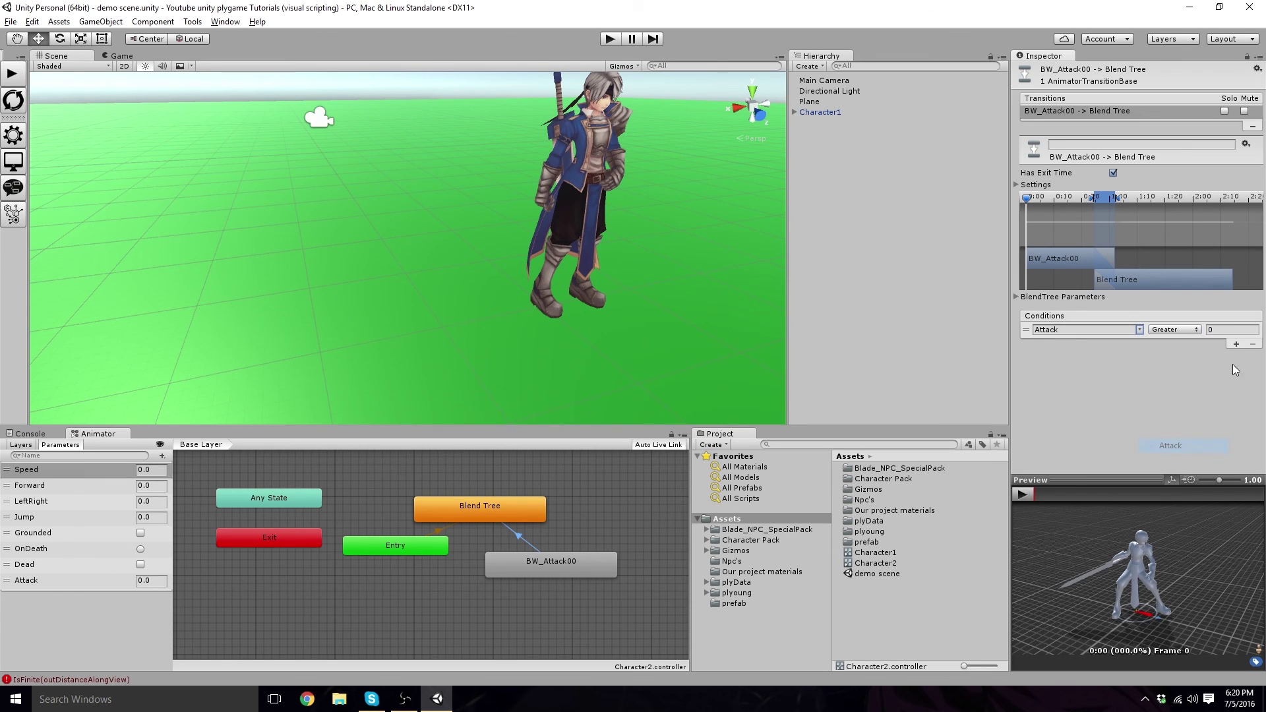
pyautogui.click(1219, 332)
pyautogui.write('1')
pyautogui.click(1155, 394)
# - Nudge the BW_Attack00 state right and review the transition's condition
pyautogui.moveTo(553, 568); pyautogui.dragTo(567, 565)
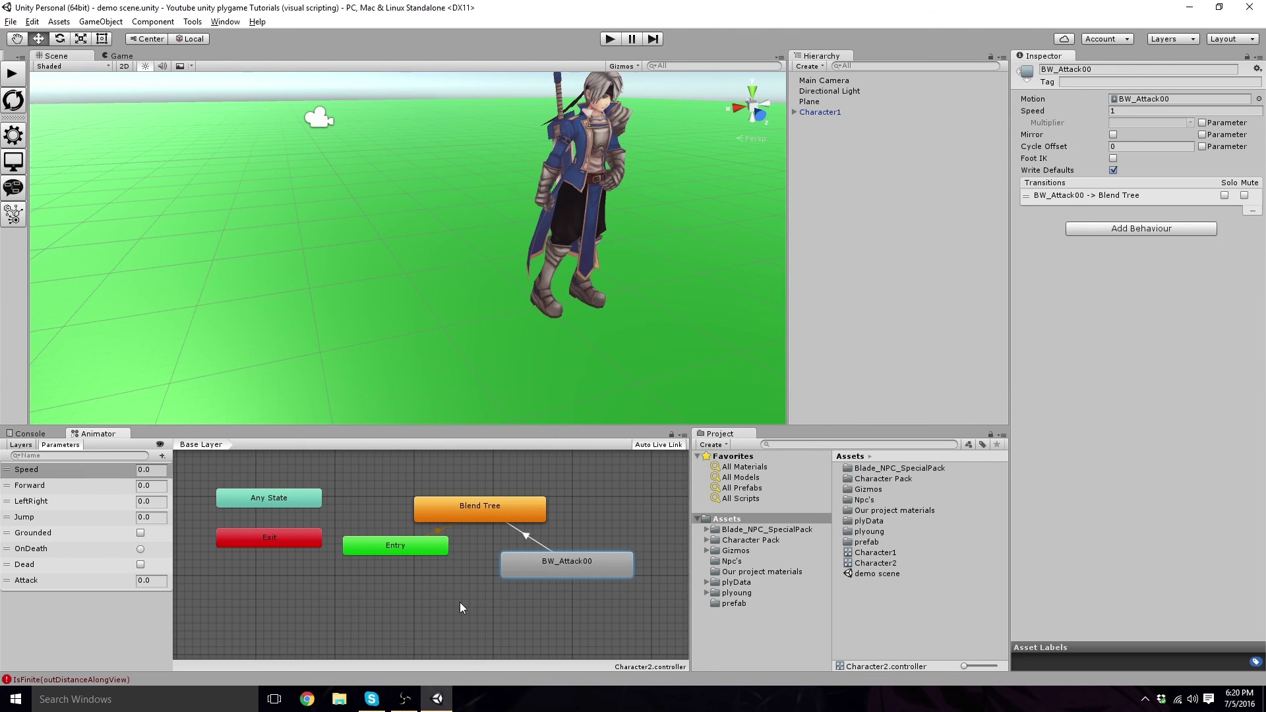
pyautogui.click(462, 602)
pyautogui.click(557, 571)
pyautogui.click(531, 540)
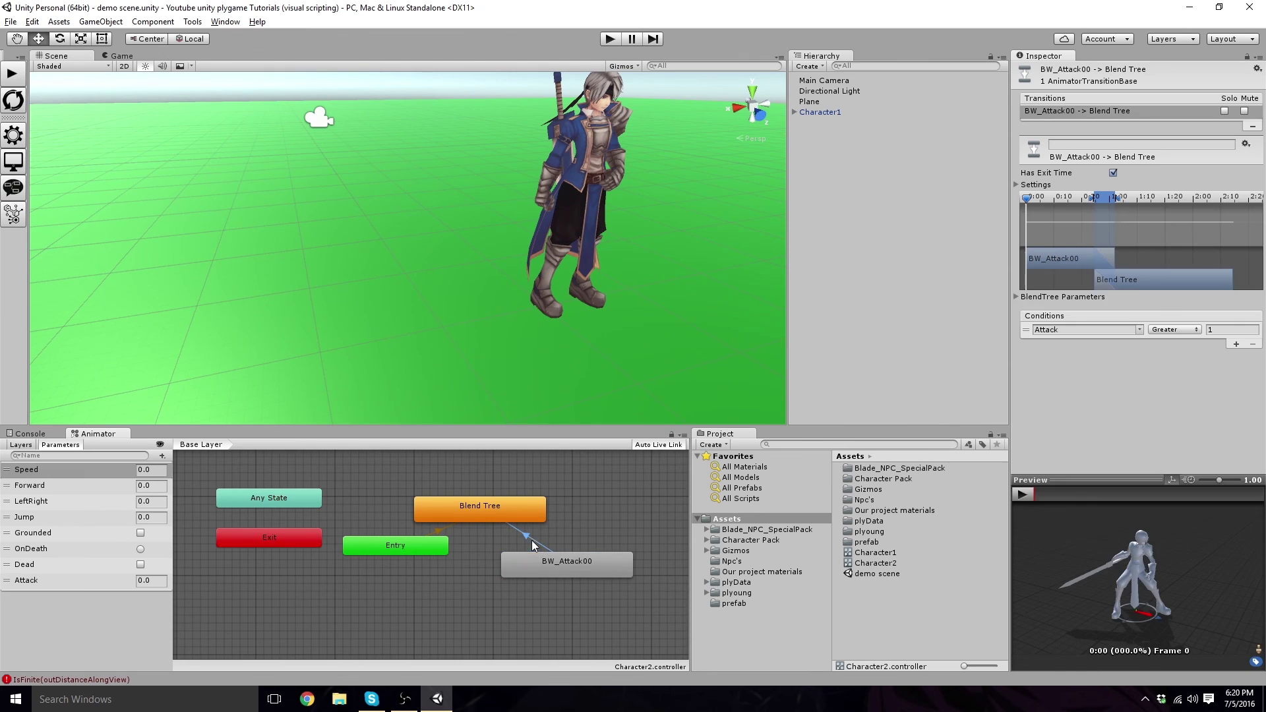
pyautogui.click(434, 616)
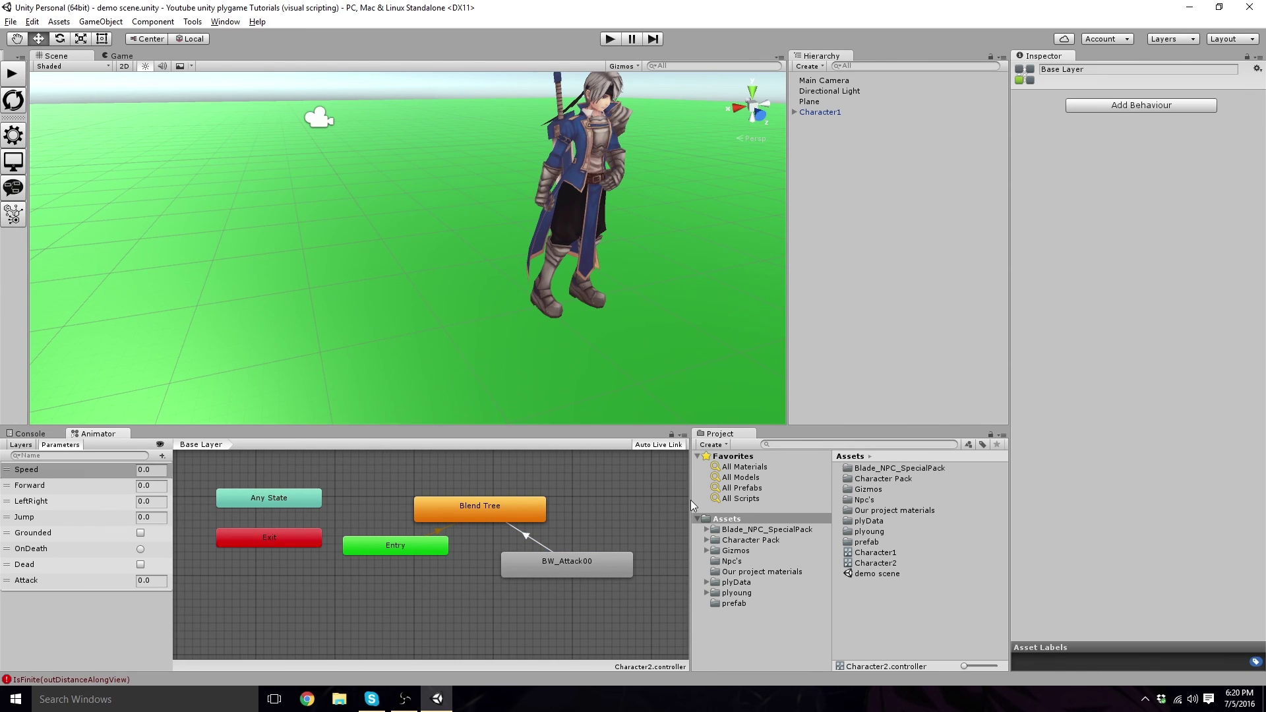